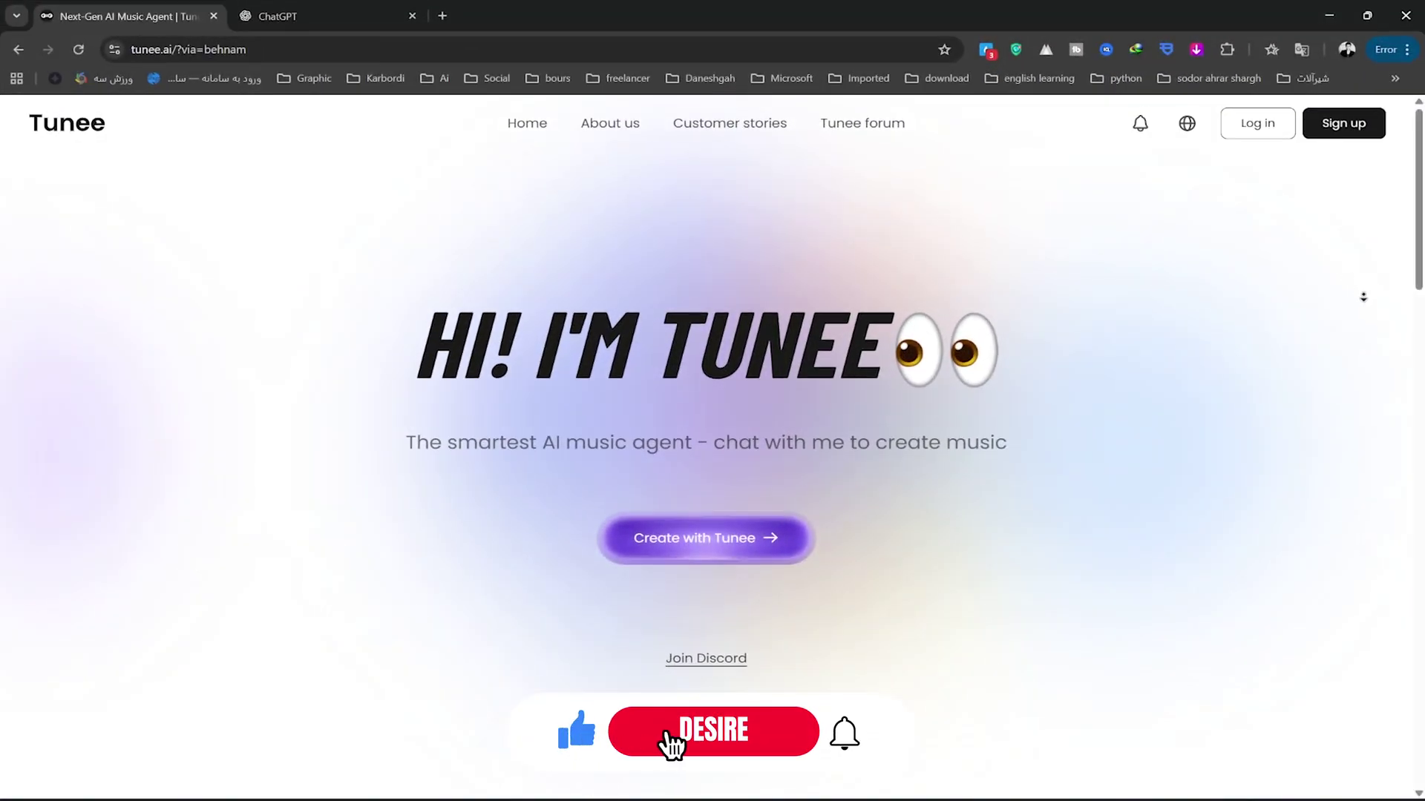
Scroll through Tunee's plans page to review the free plan's 300 credits.
scroll(1364, 298, down, 5)
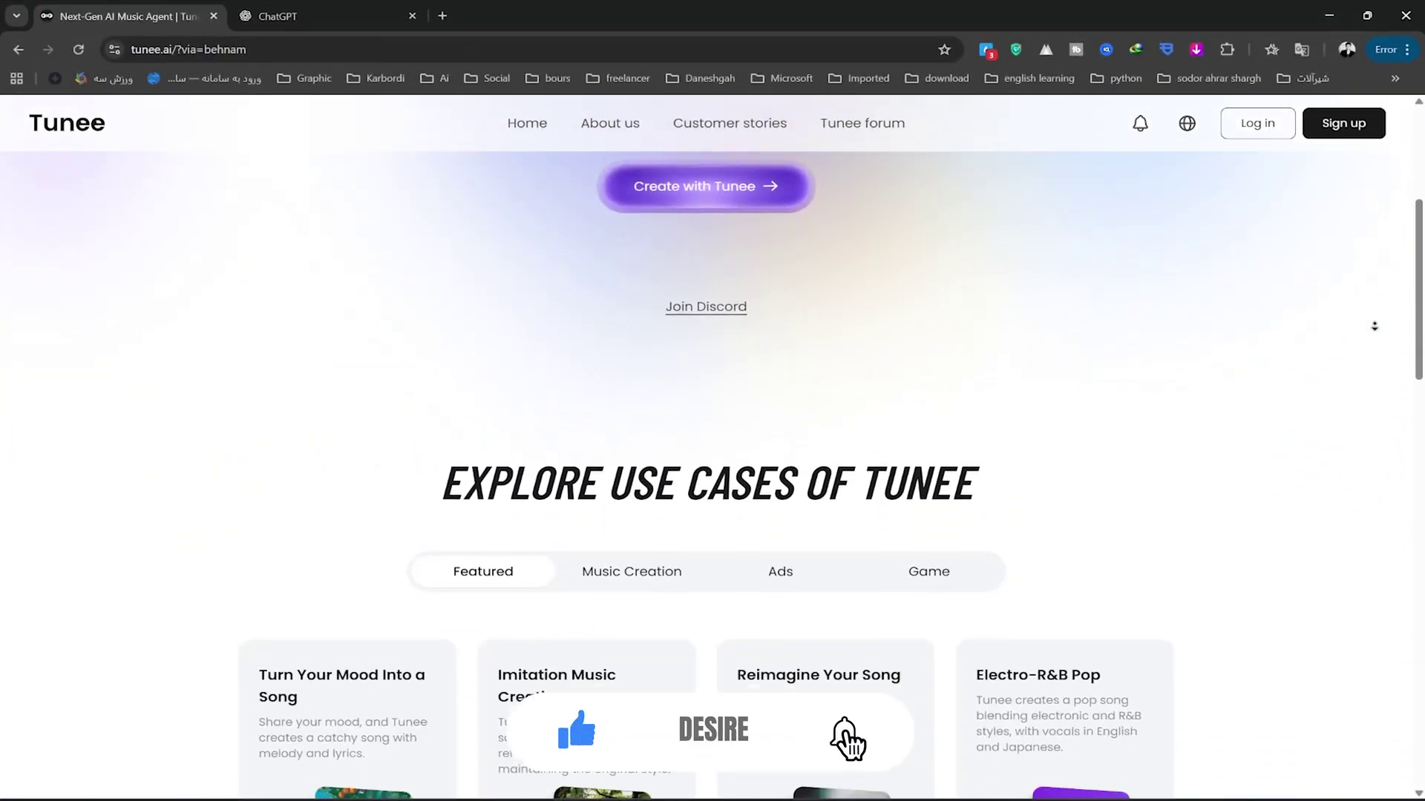
scroll(1374, 327, down, 1)
scroll(1374, 327, down, 1)
scroll(1374, 326, down, 1)
scroll(1373, 326, down, 1)
scroll(1374, 326, down, 1)
scroll(1363, 337, up, 1)
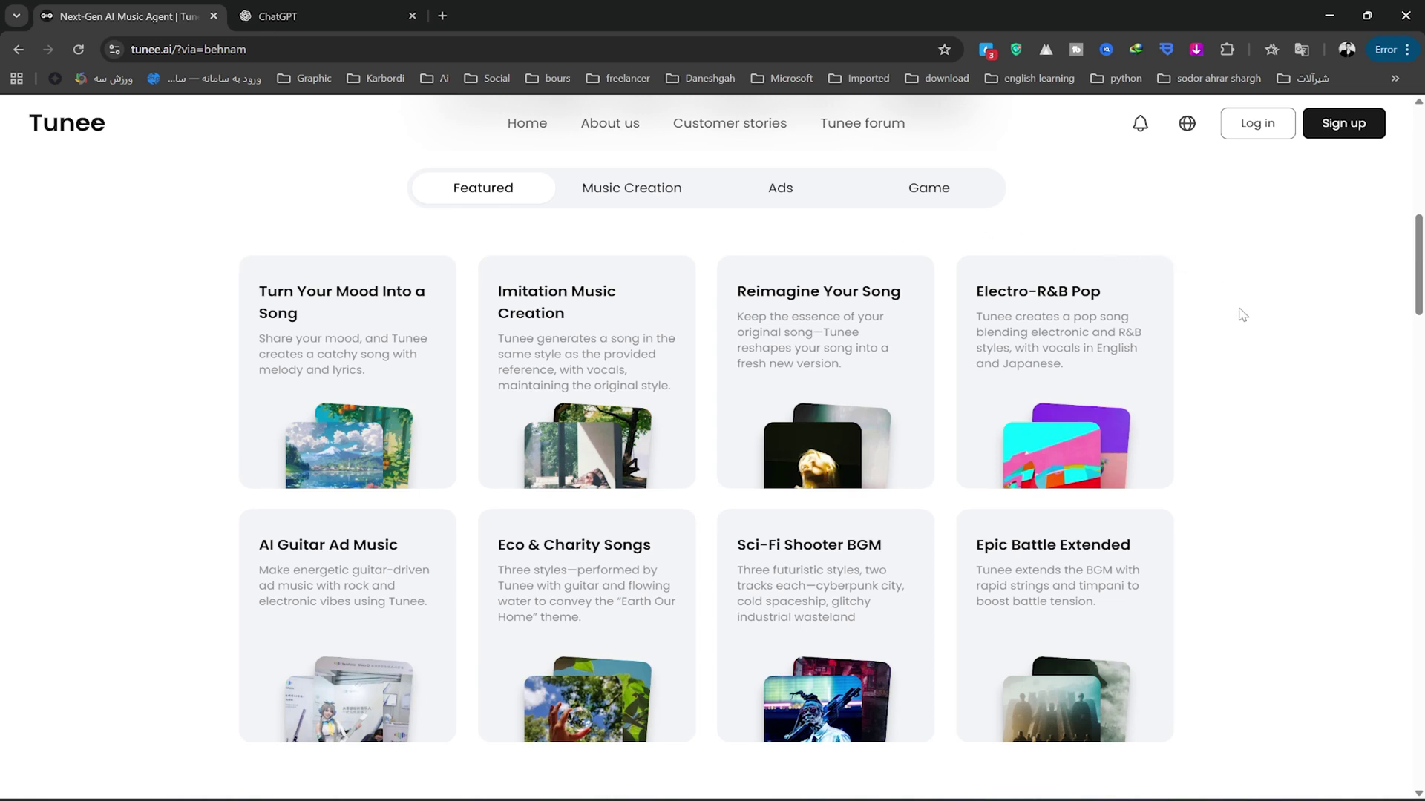
scroll(1241, 353, down, 1)
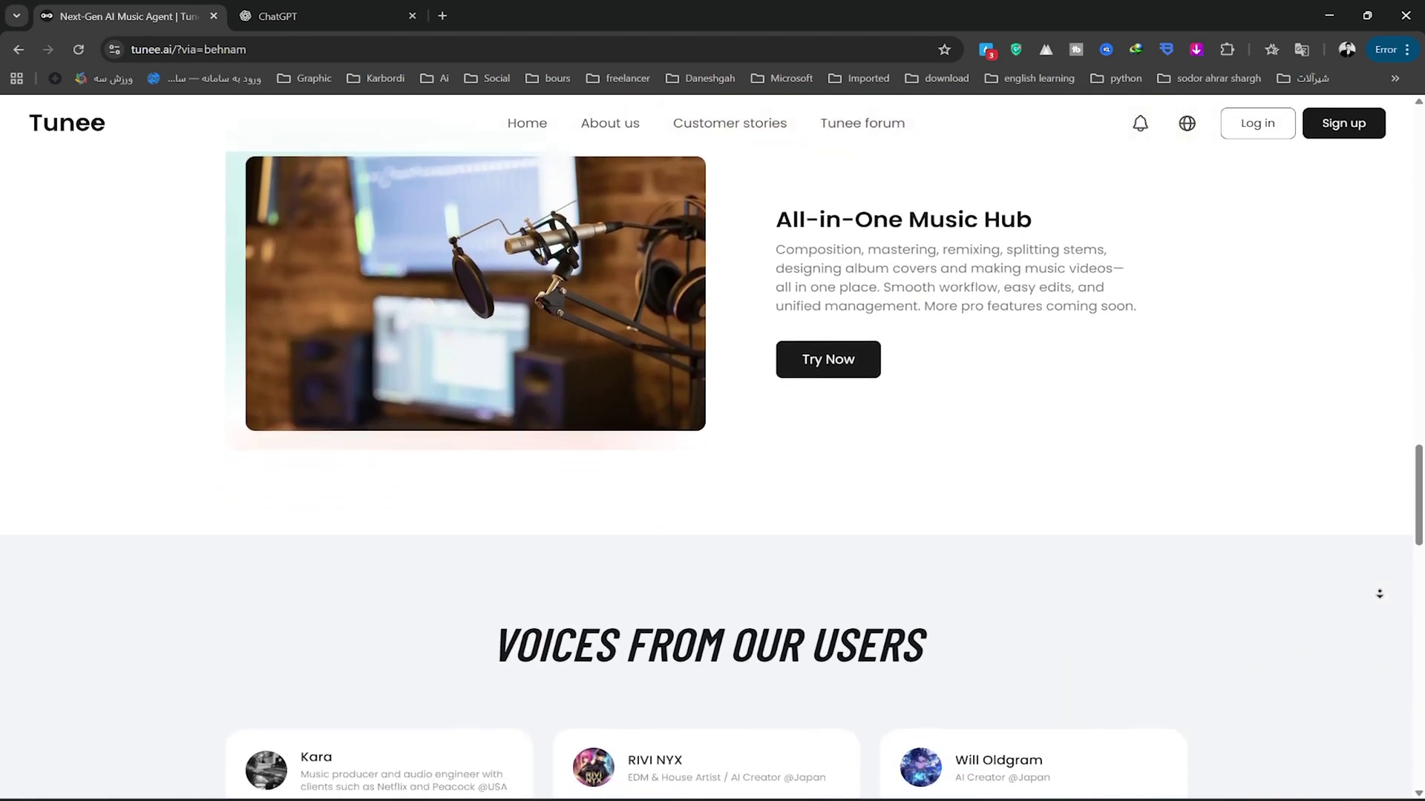
middle_click(1384, 598)
drag(1417, 546, 1413, 165)
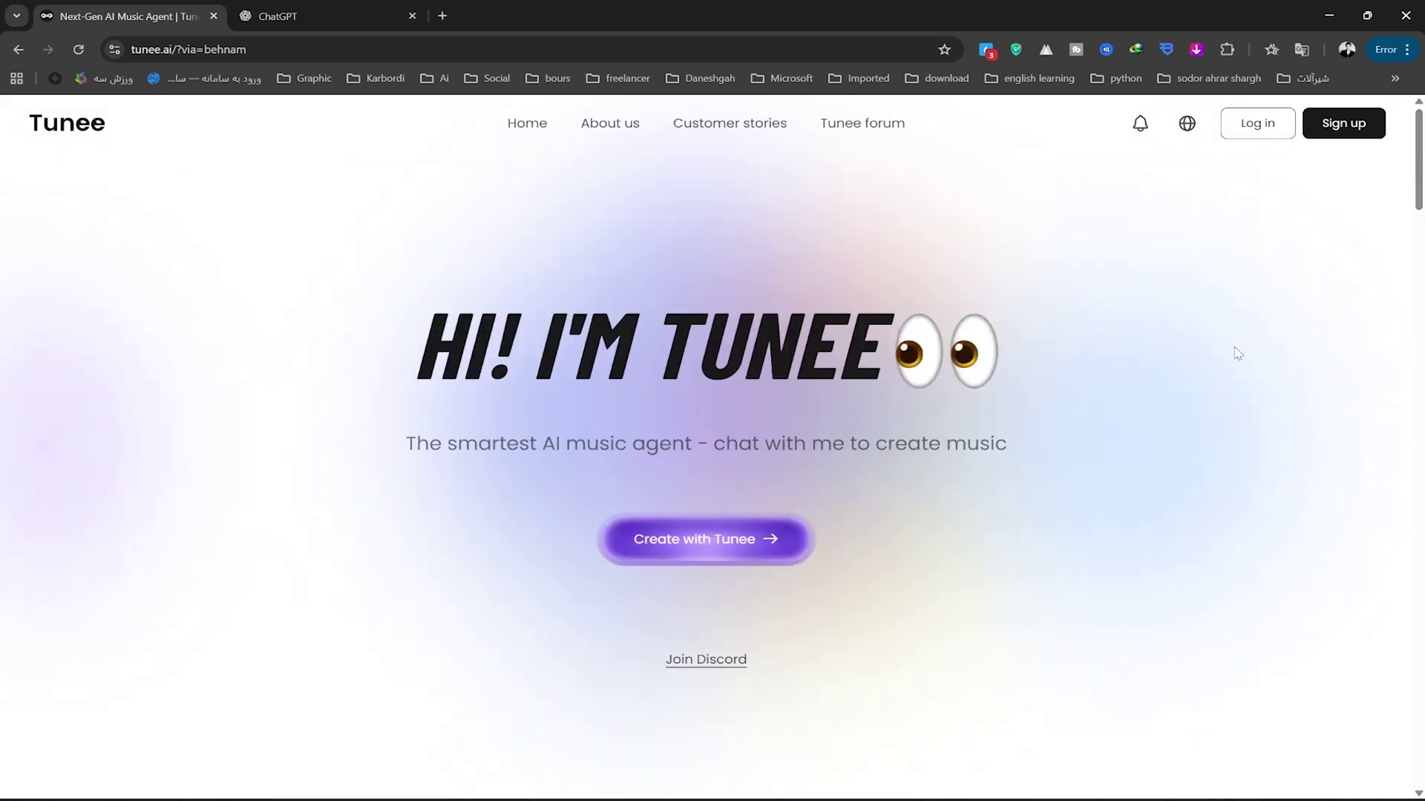
Create a Tunee account, sign in, and check the account menu.
click(1346, 124)
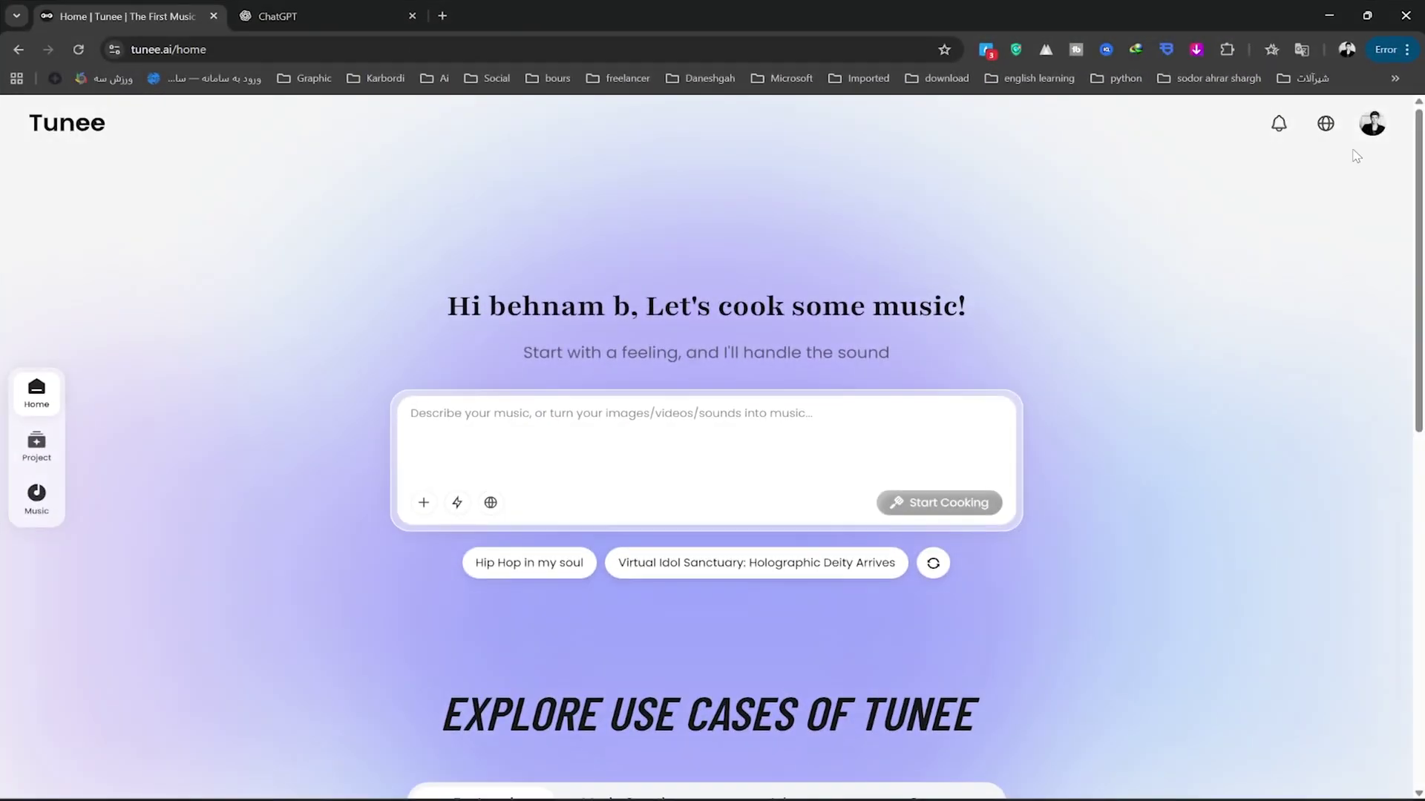
click(1372, 43)
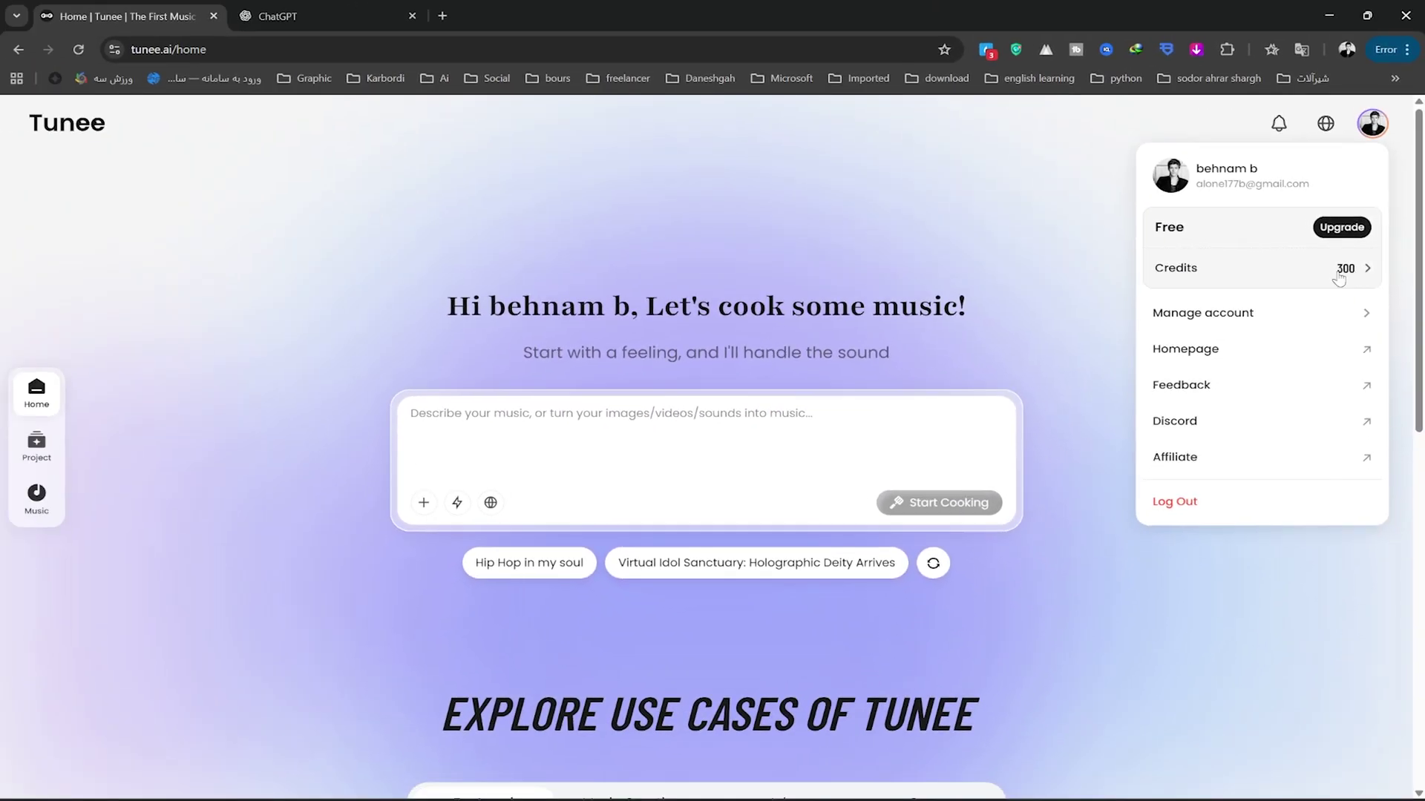
click(1100, 263)
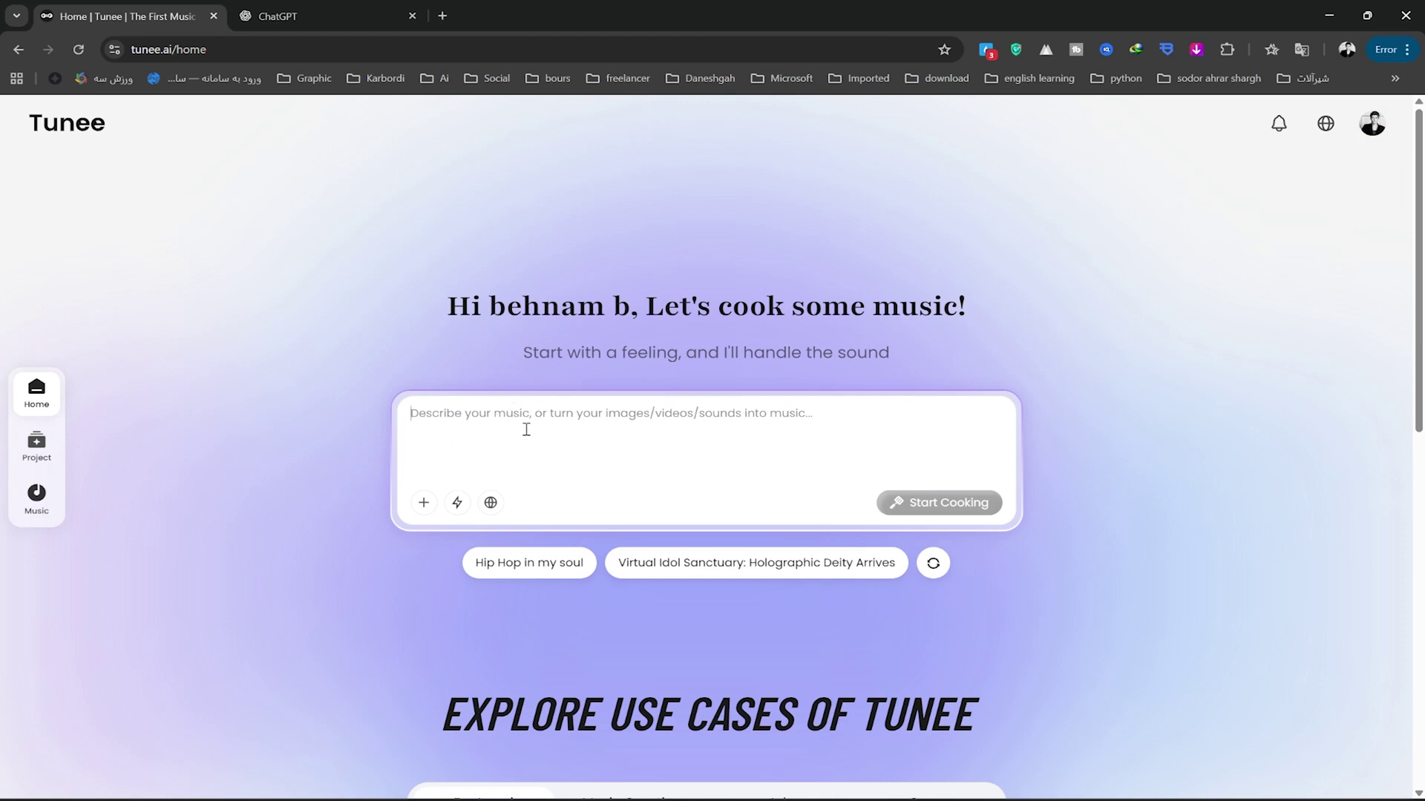
Dismiss the File Upload popup and switch to the ChatGPT tab.
click(423, 502)
click(284, 21)
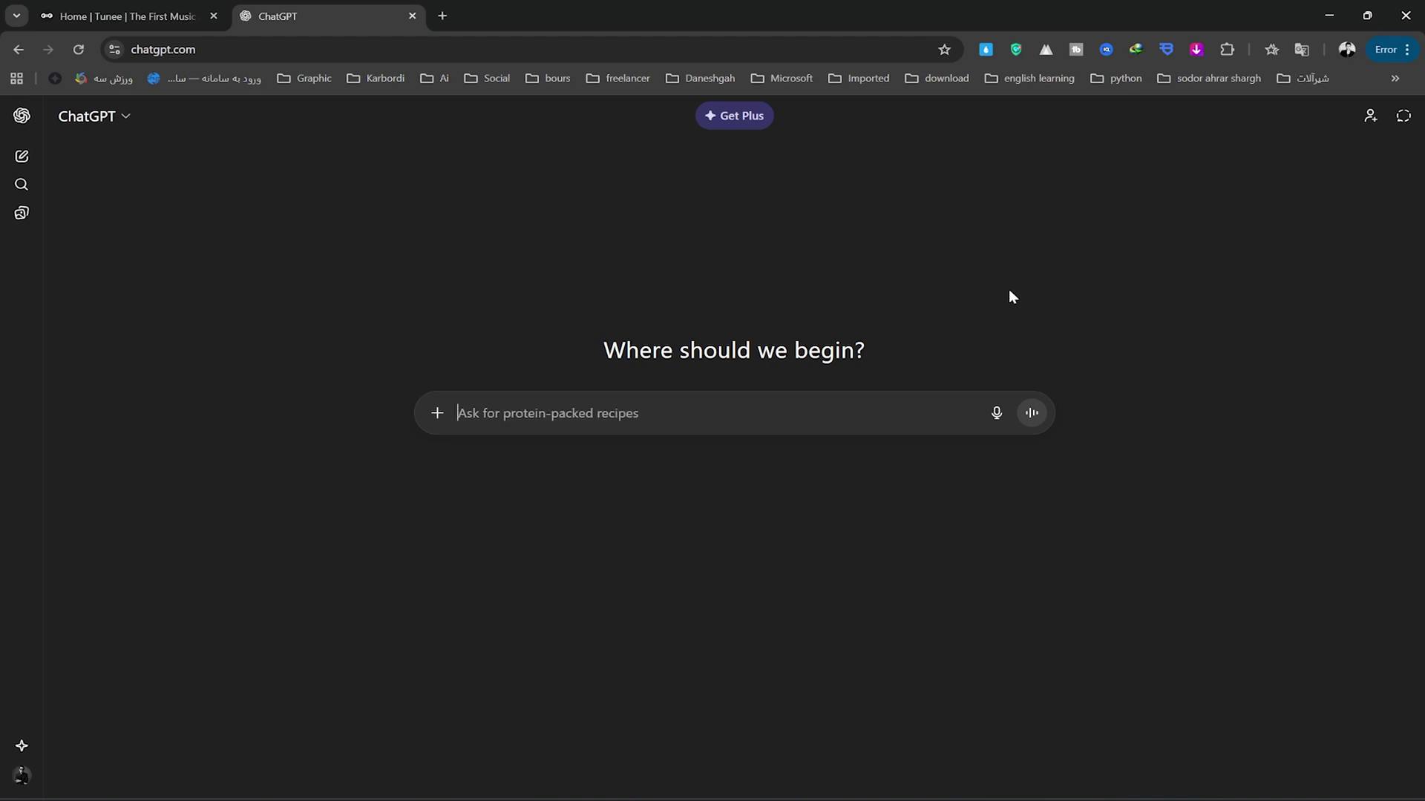
Ask ChatGPT for a 'deep house, retro vibes, dark' music prompt and select the reply.
text(G)
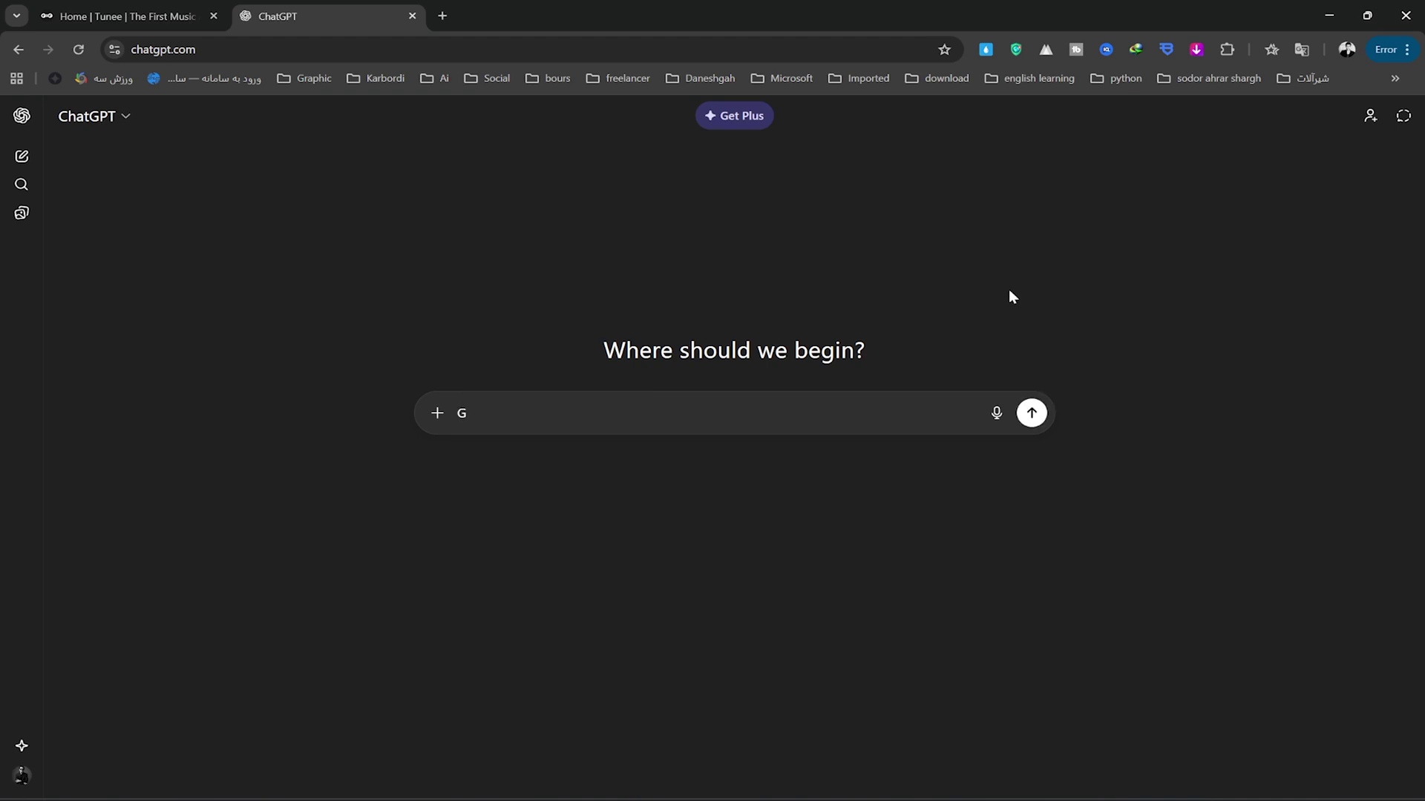
text(ive me a music p)
text(romp)
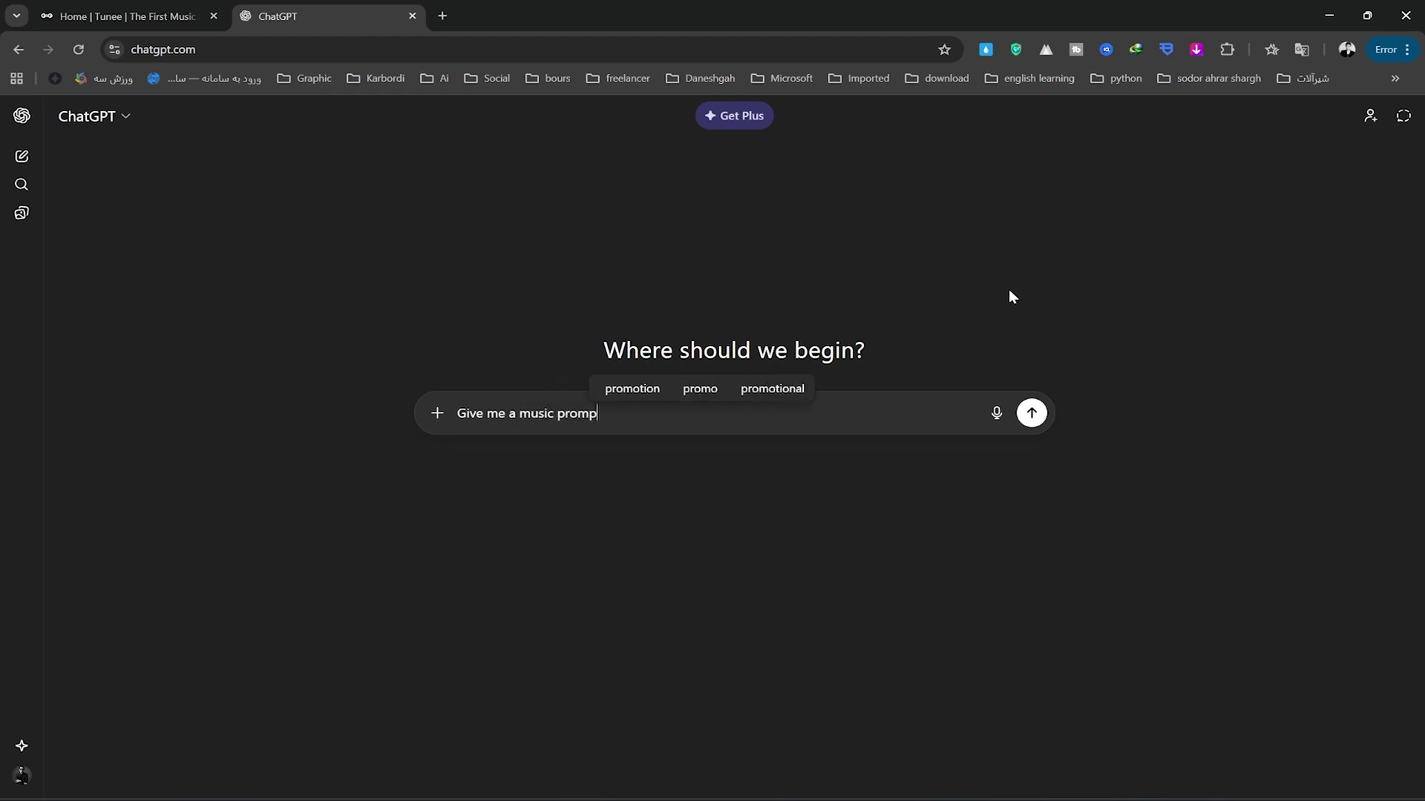
text(t : )
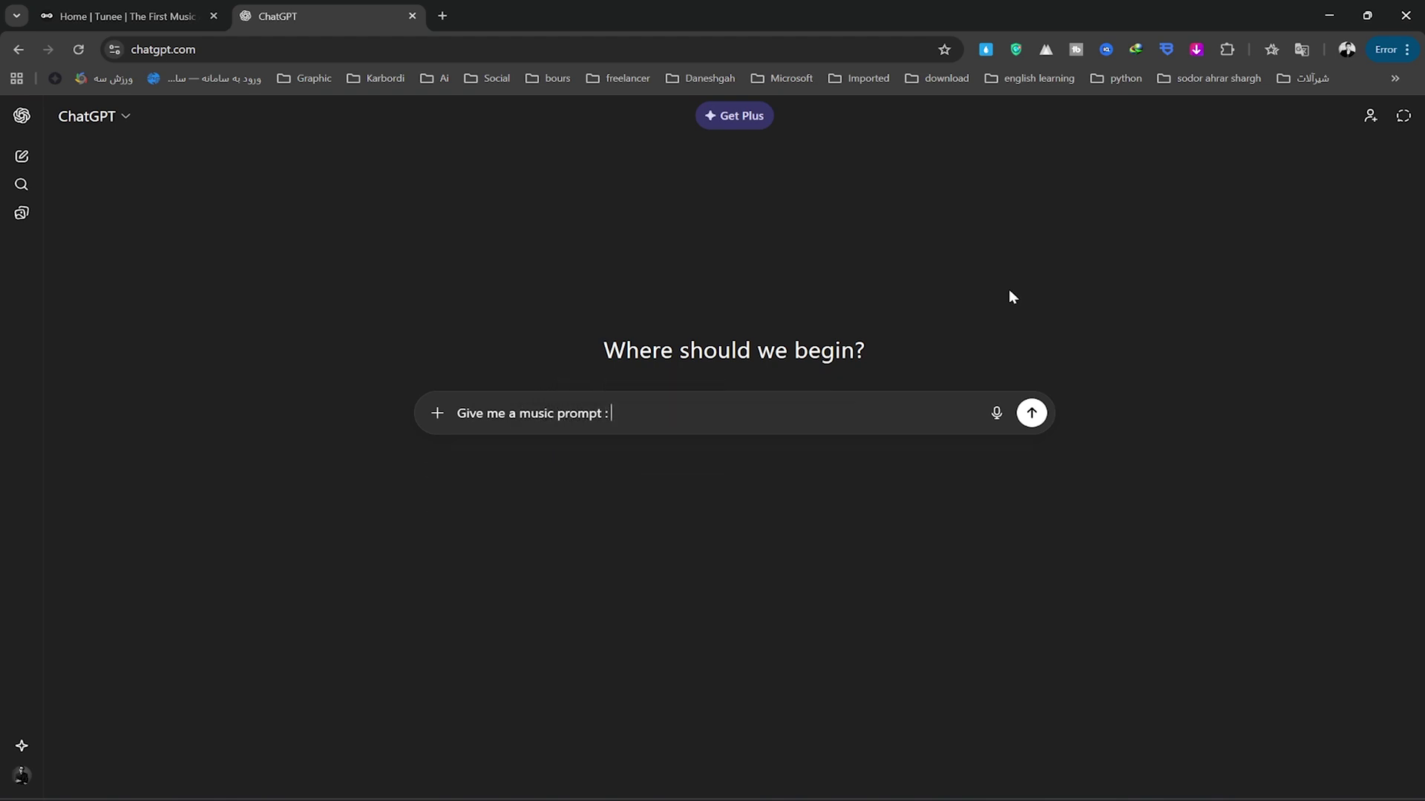
text(deep house , retro vibes, dark)
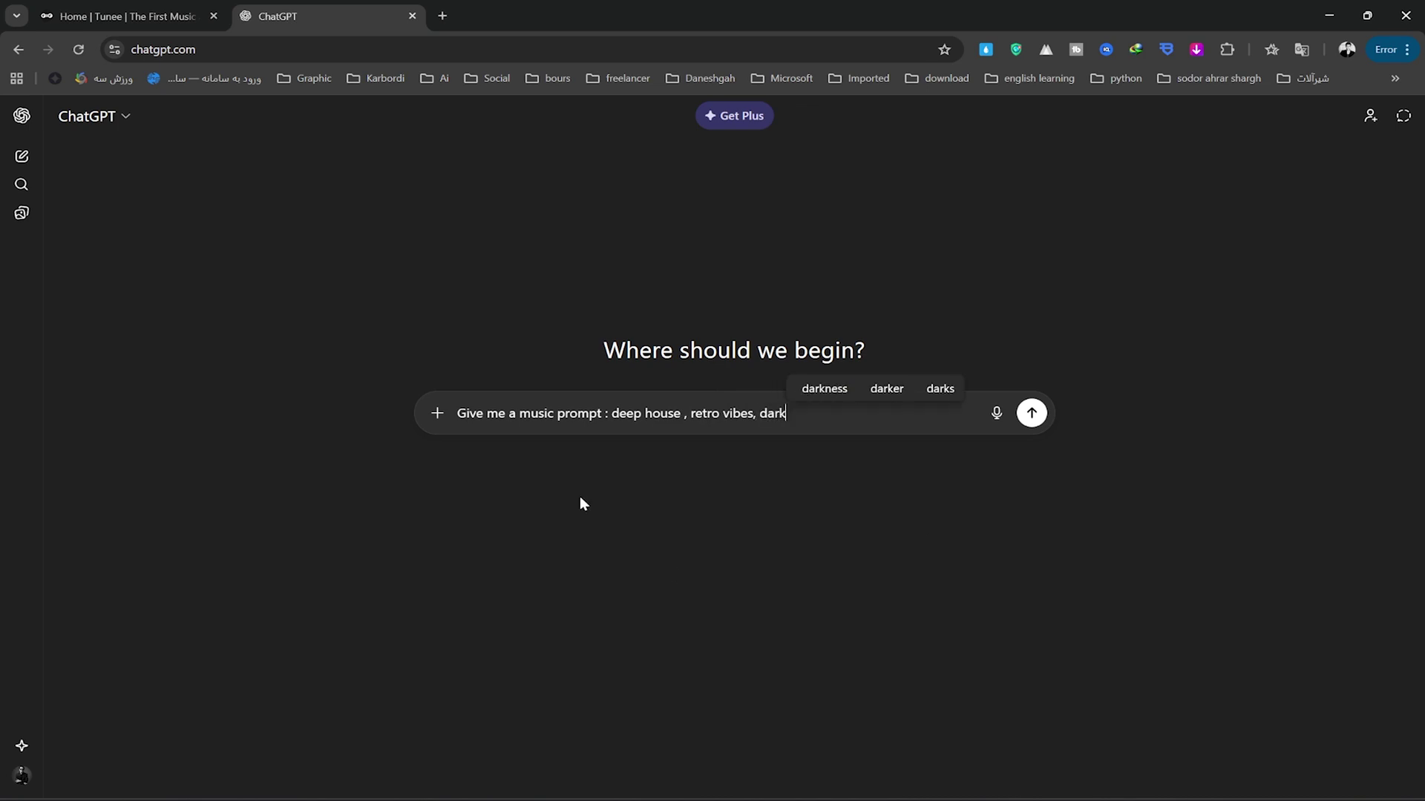
click(1031, 413)
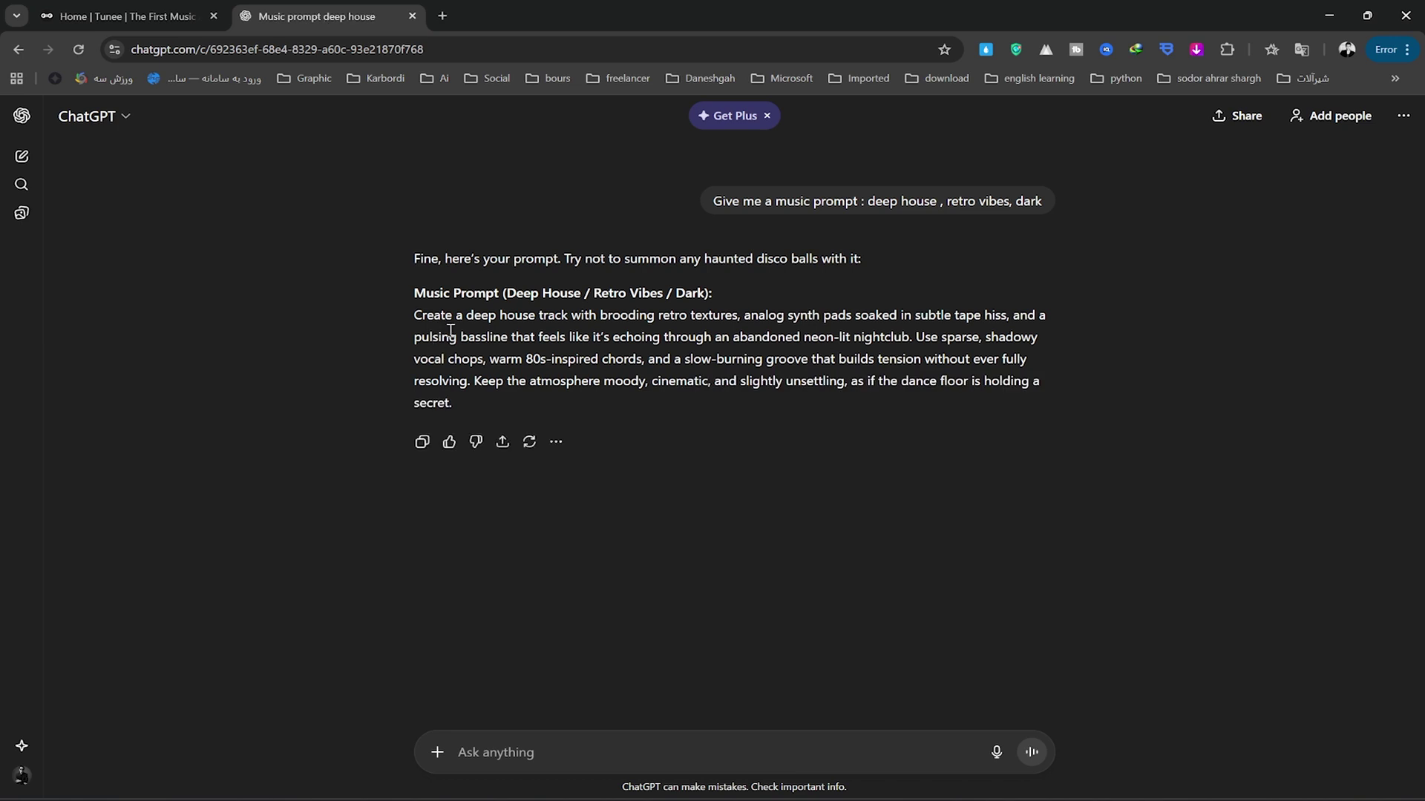
drag(414, 316, 452, 404)
right_click(455, 343)
Copy the deep-house prompt, paste it into Tunee's description box, and submit it.
click(496, 362)
click(127, 22)
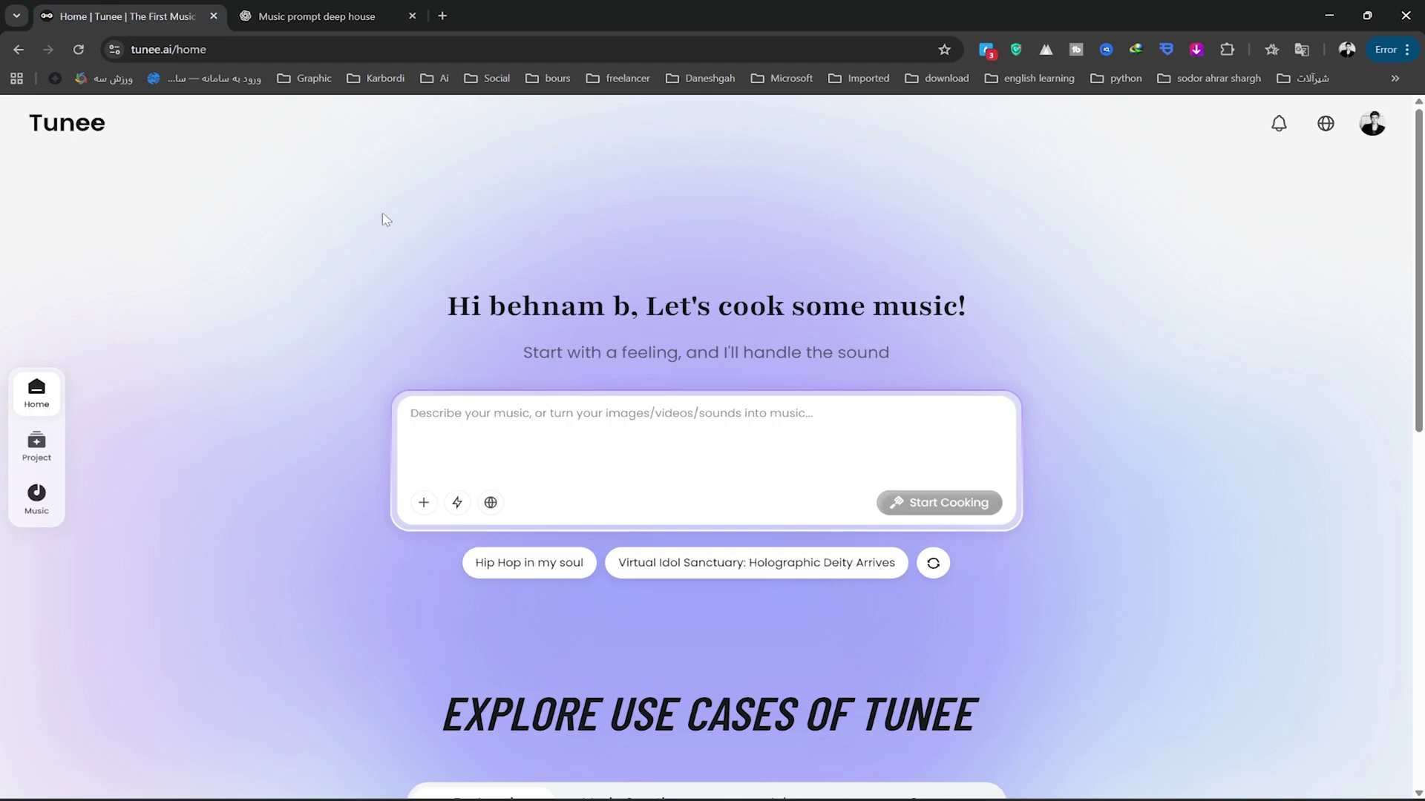
right_click(512, 409)
click(535, 566)
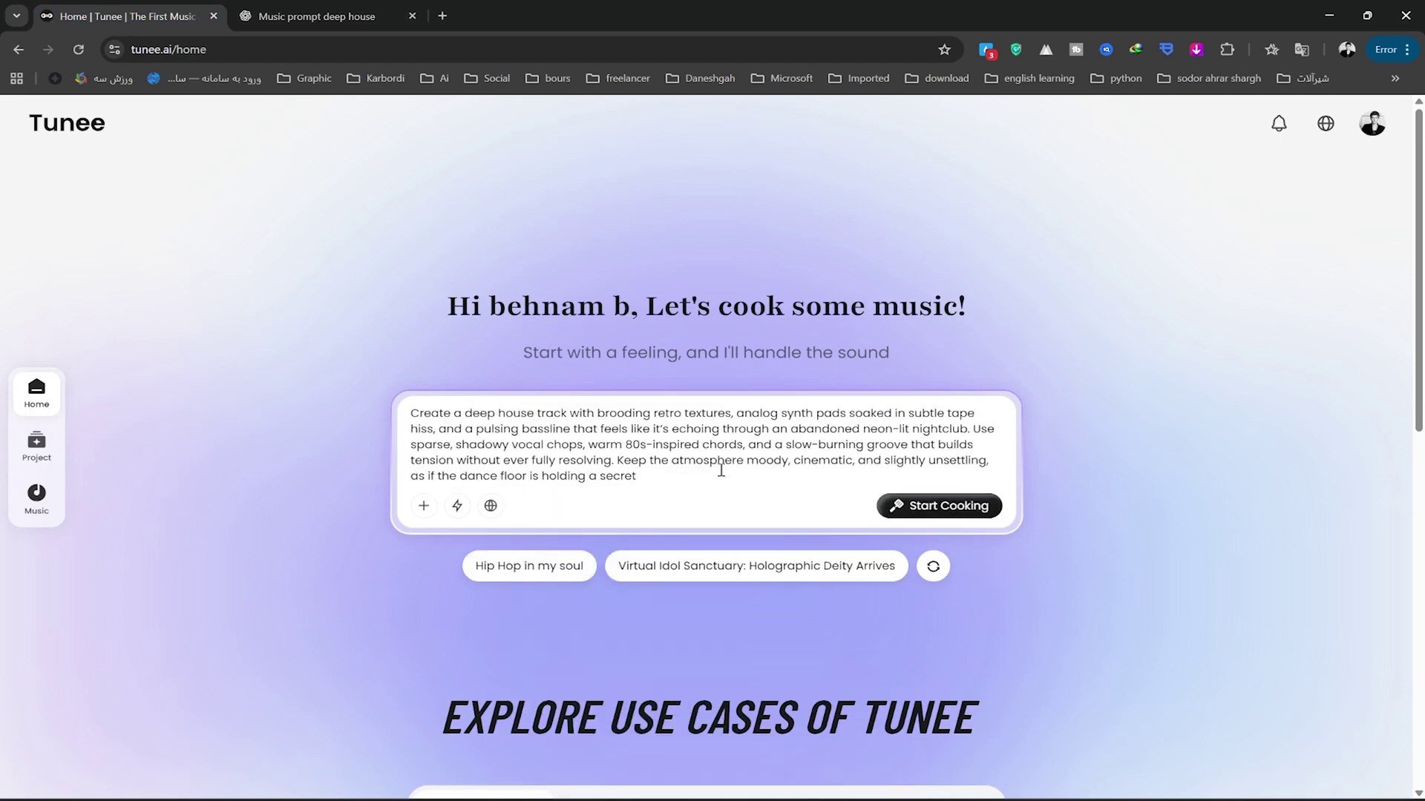
click(944, 507)
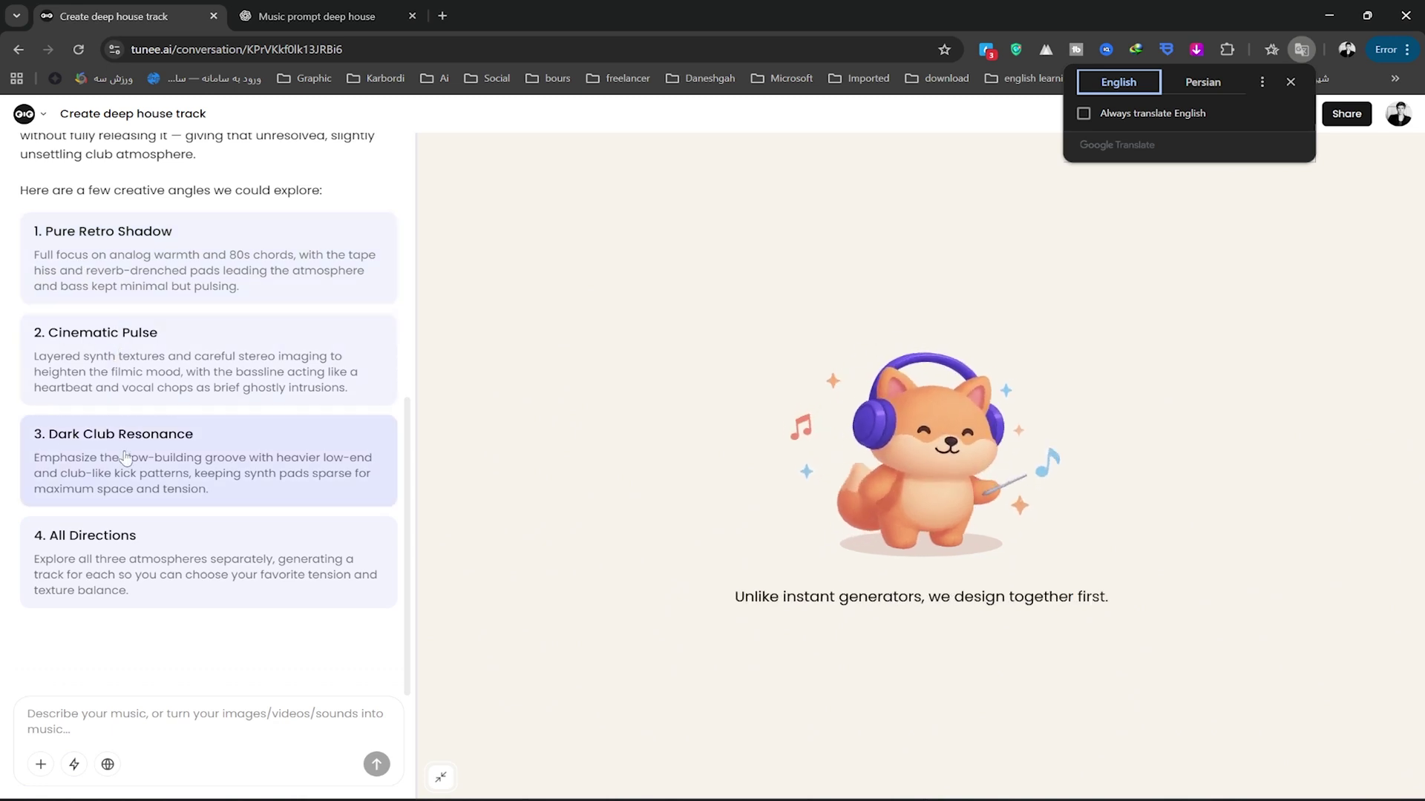
Send 'night drive' in Tunee's chat to choose the Night Drive direction.
click(135, 713)
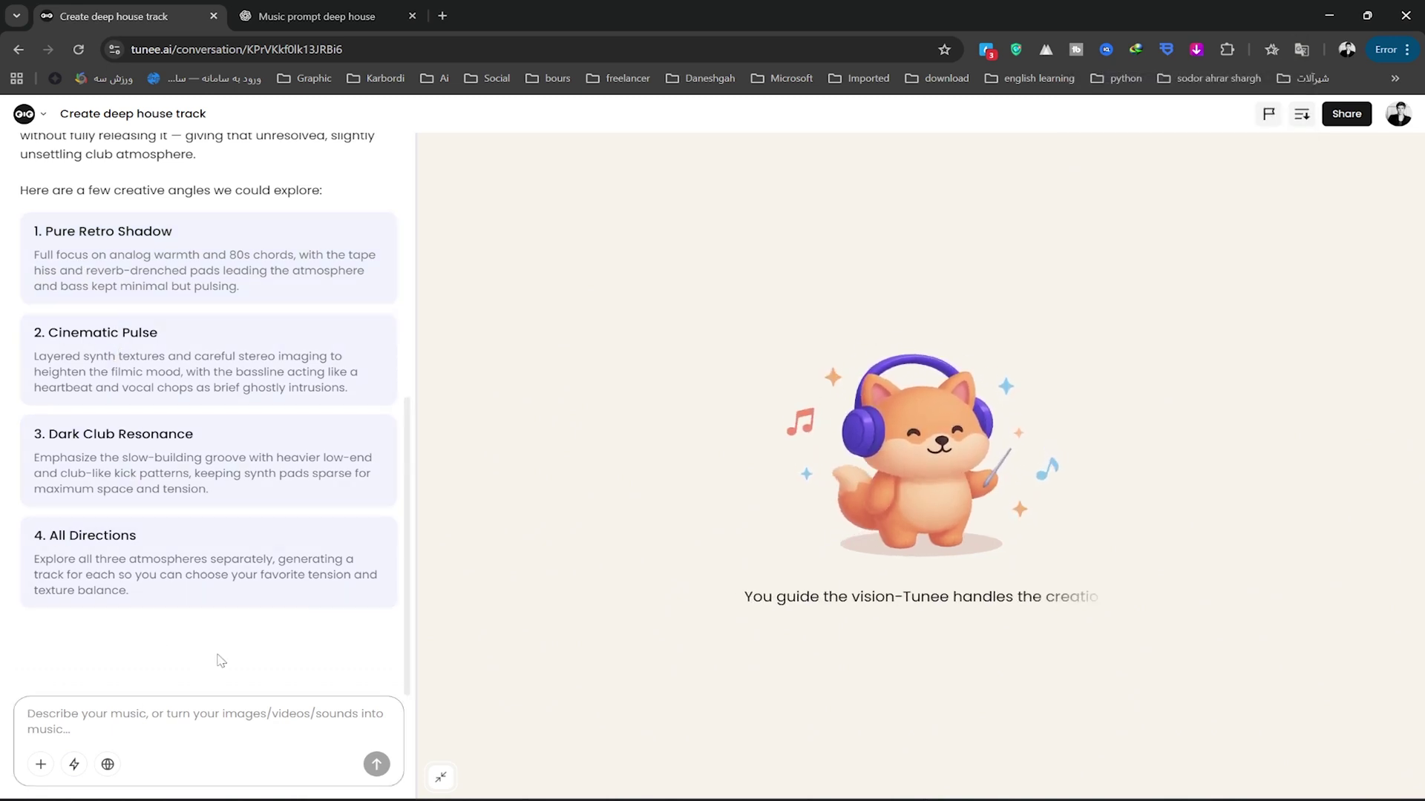
text(hi)
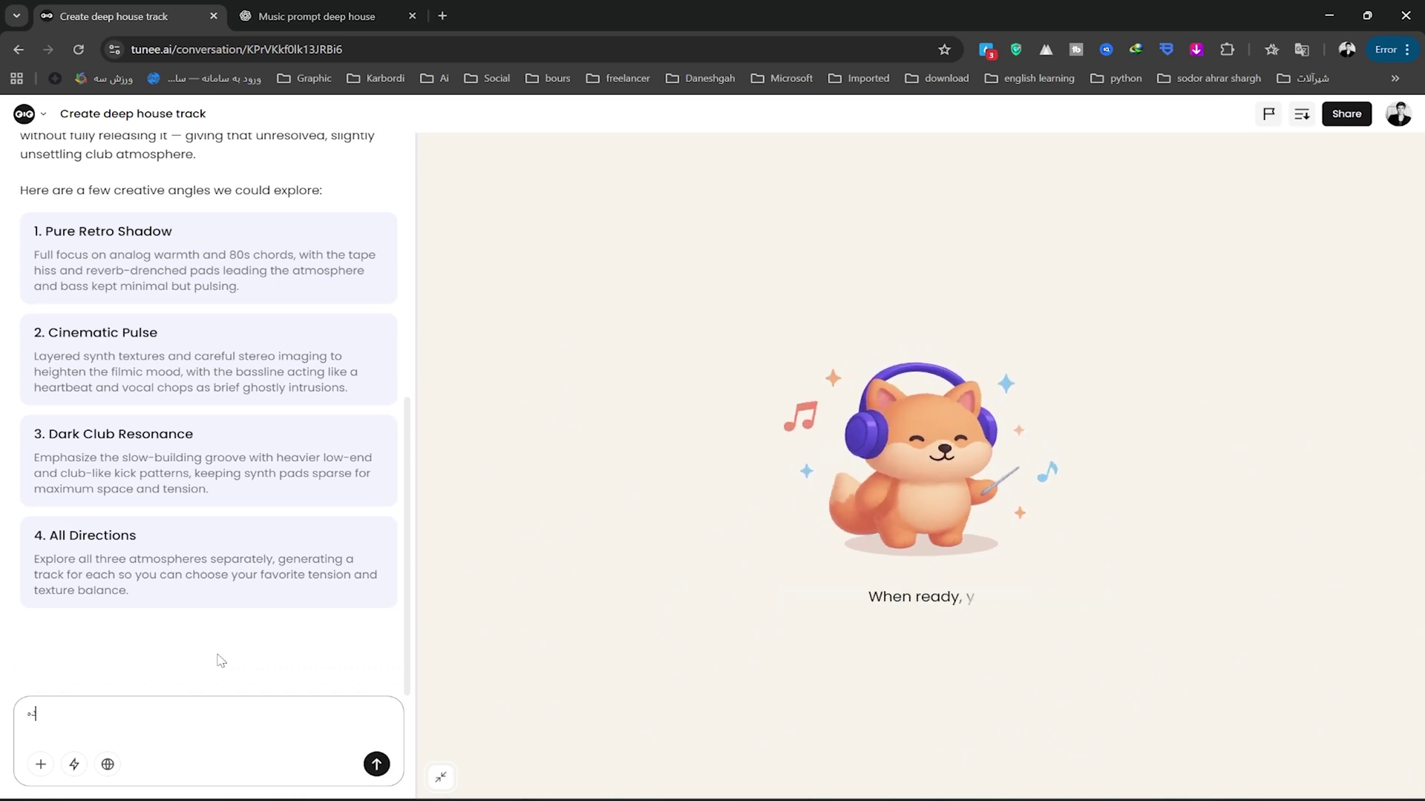
key(BackSpace)
key(BackSpace)
text(n)
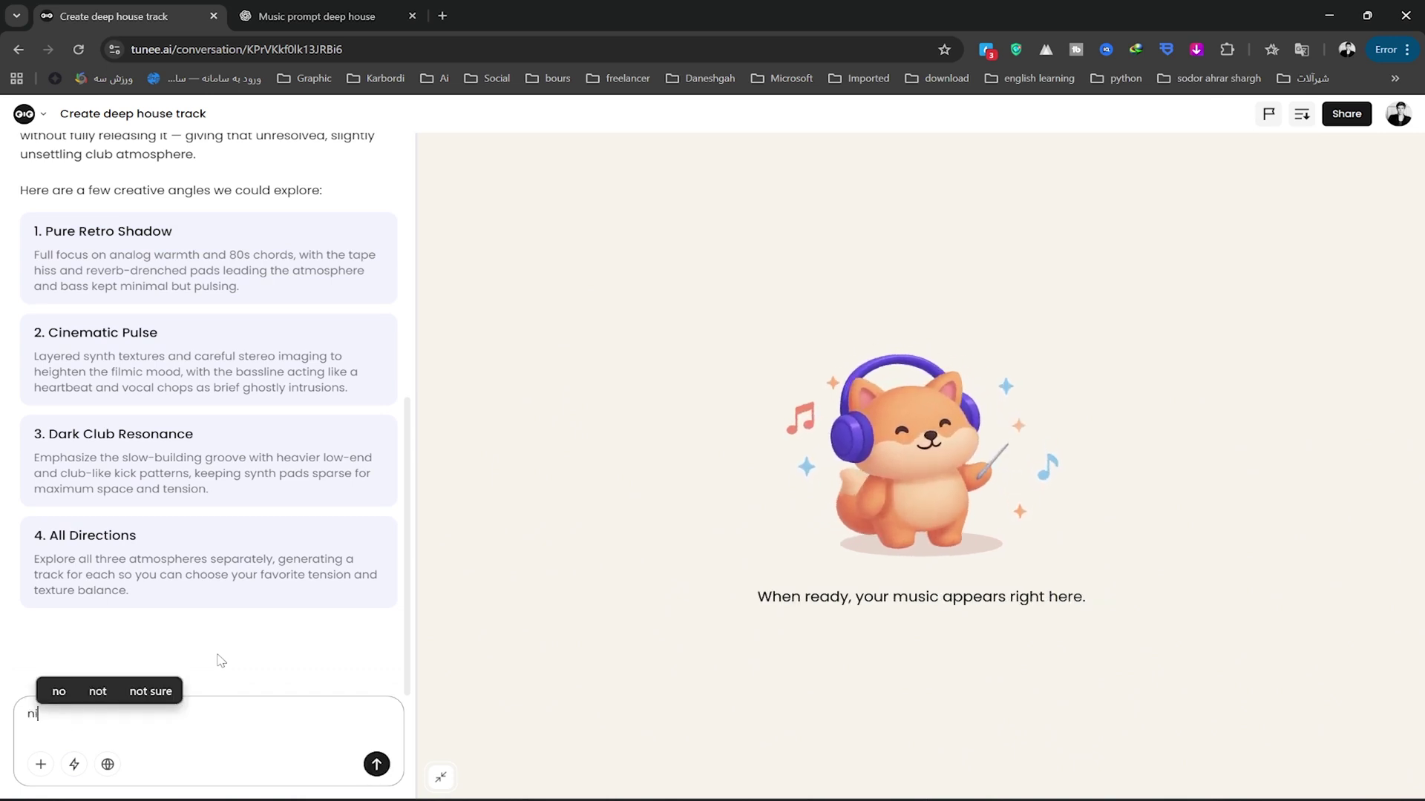
text(ight drive)
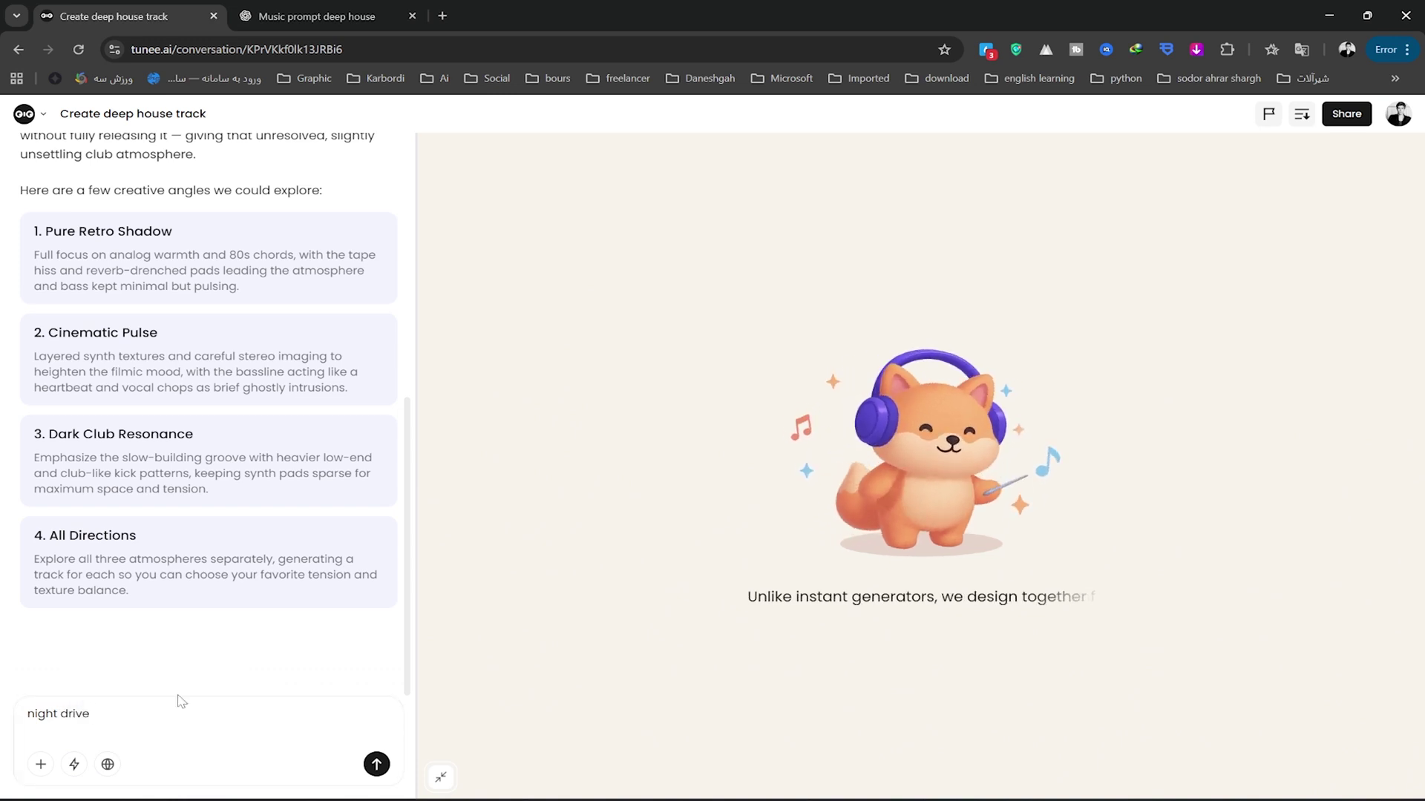
click(377, 764)
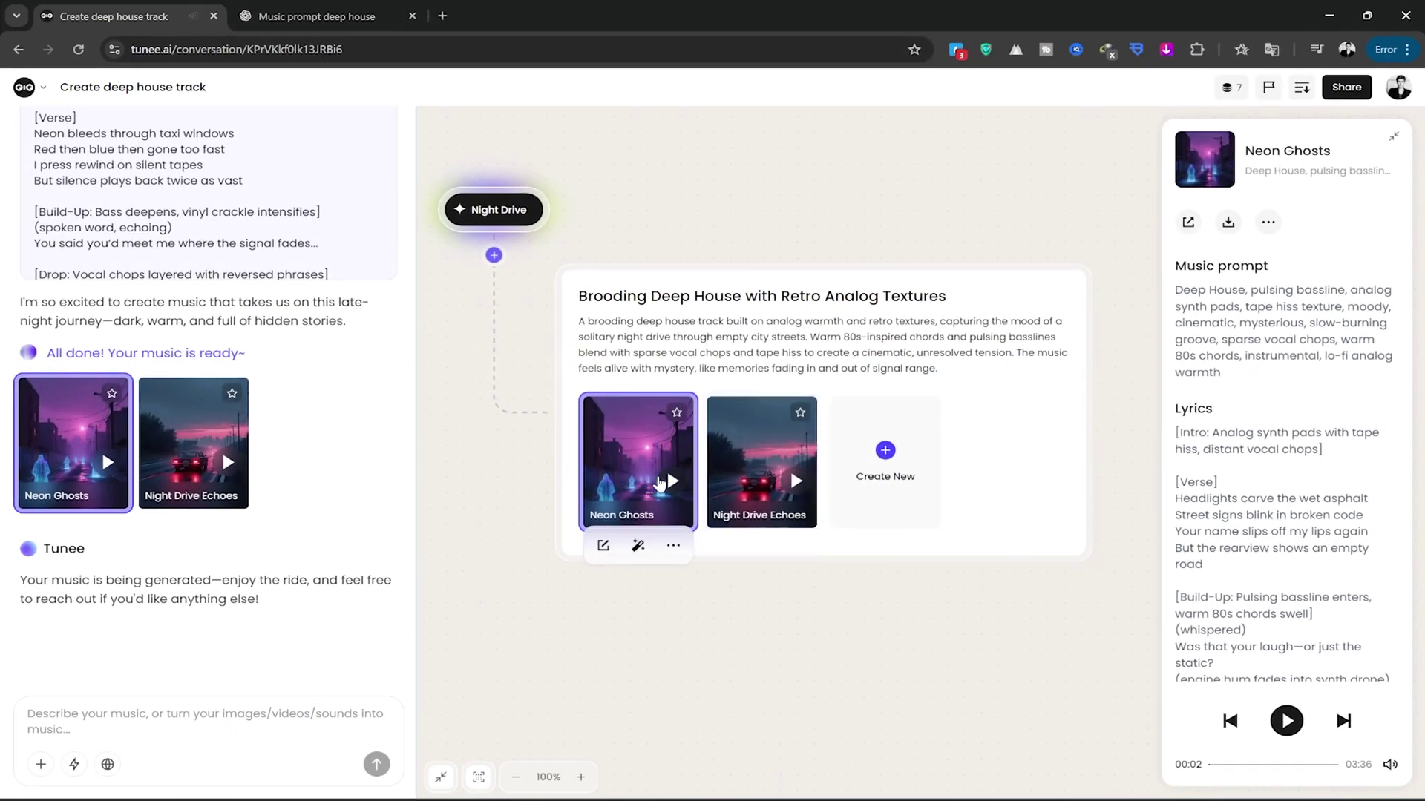
Play Neon Ghosts and skip ahead past the 00:50 mark.
mouse_move(672, 481)
click(671, 483)
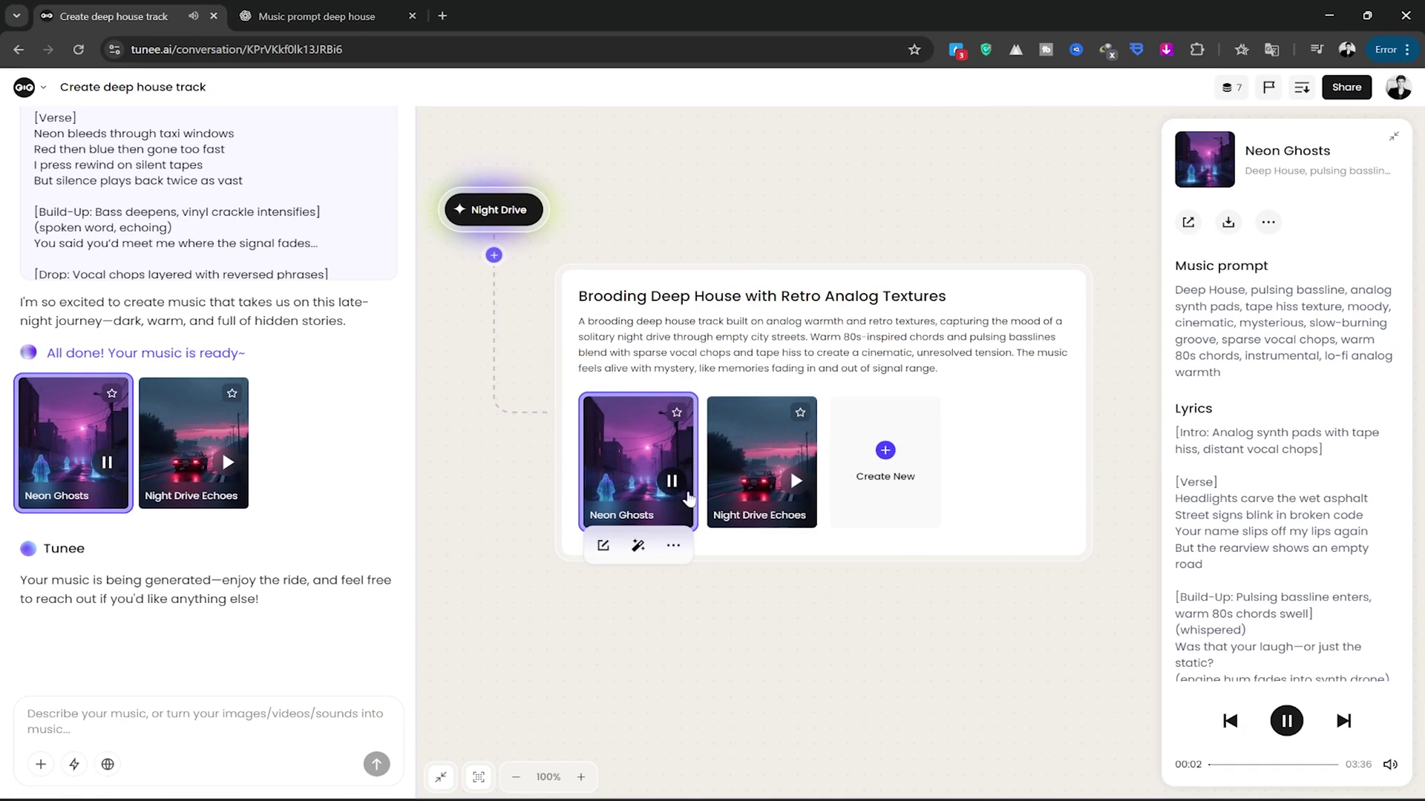
drag(1221, 768, 1262, 773)
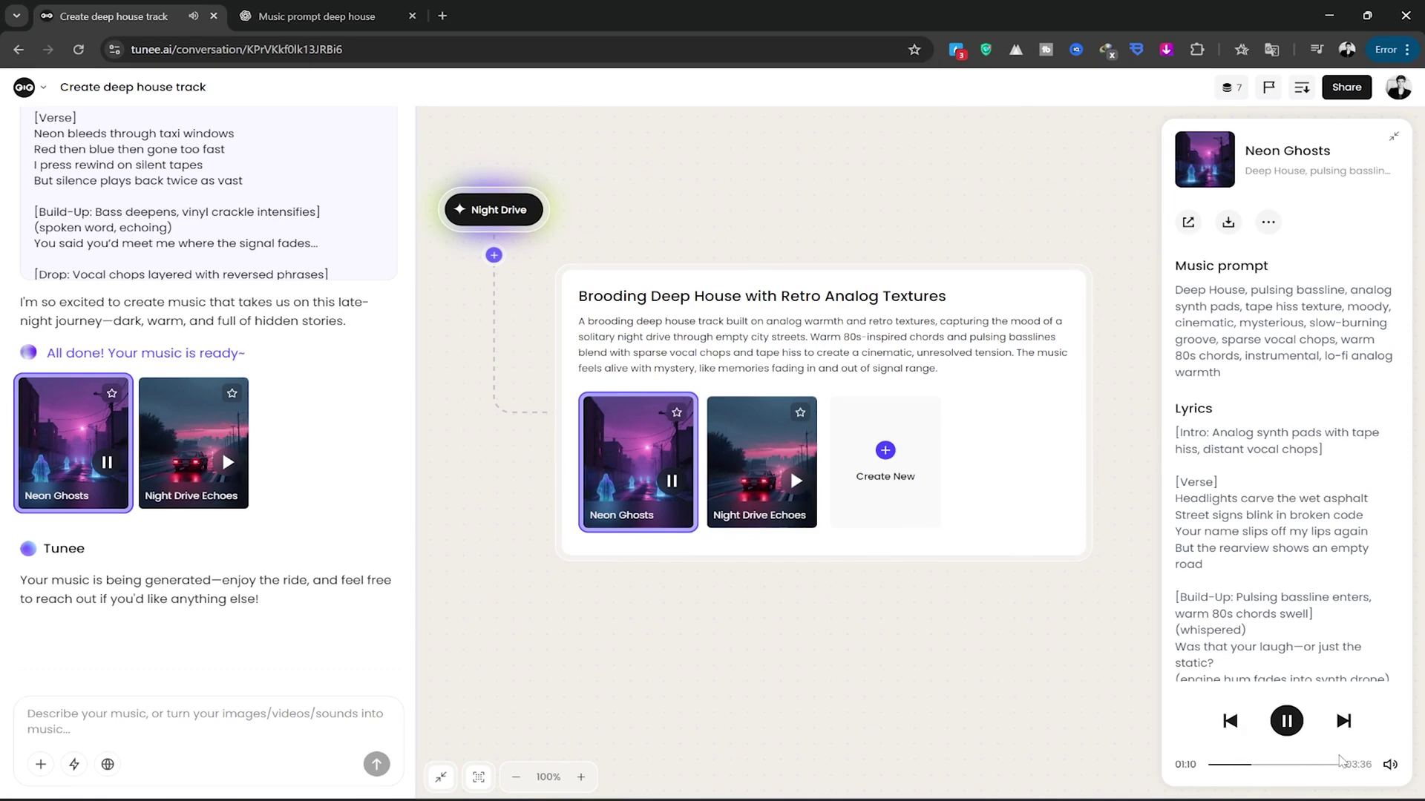
click(1276, 765)
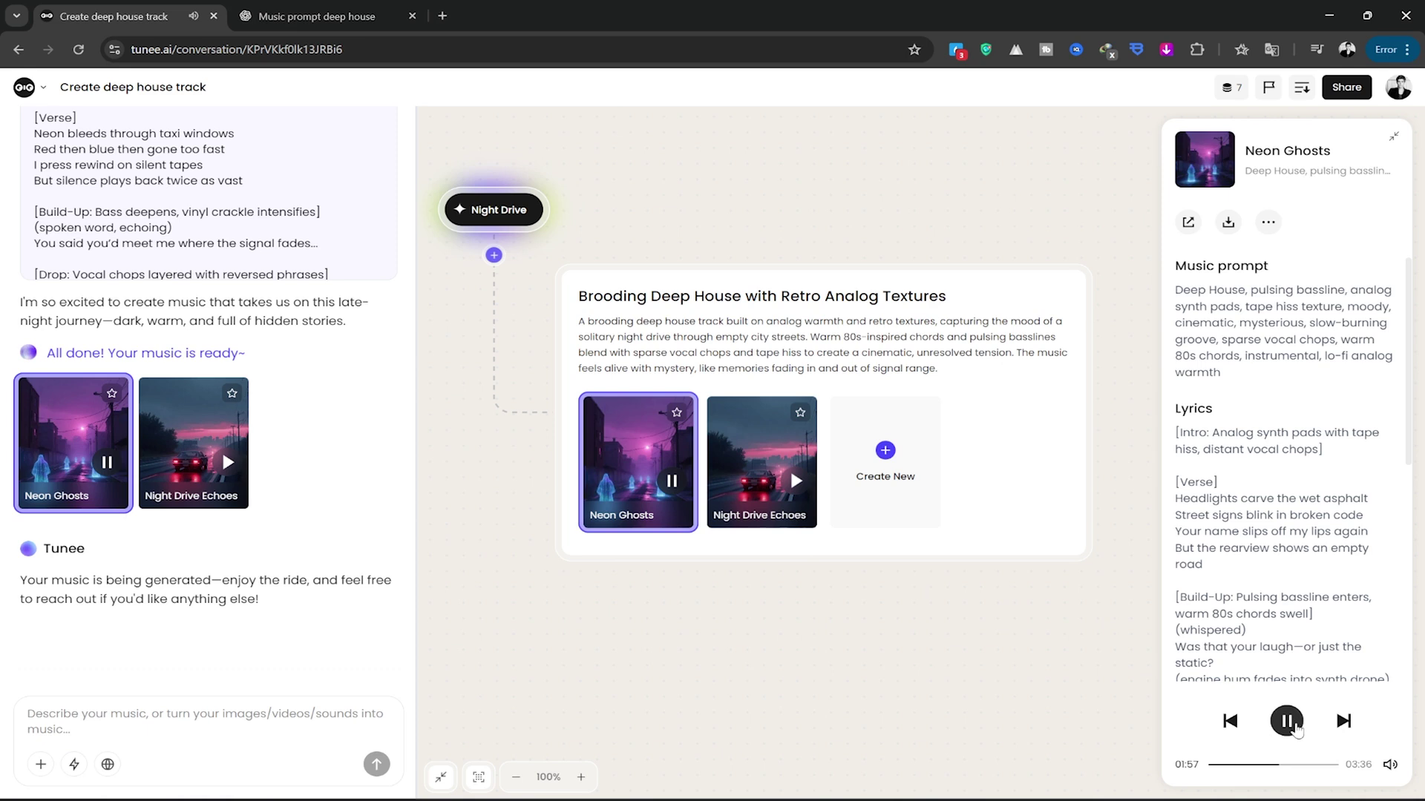
mouse_move(762, 461)
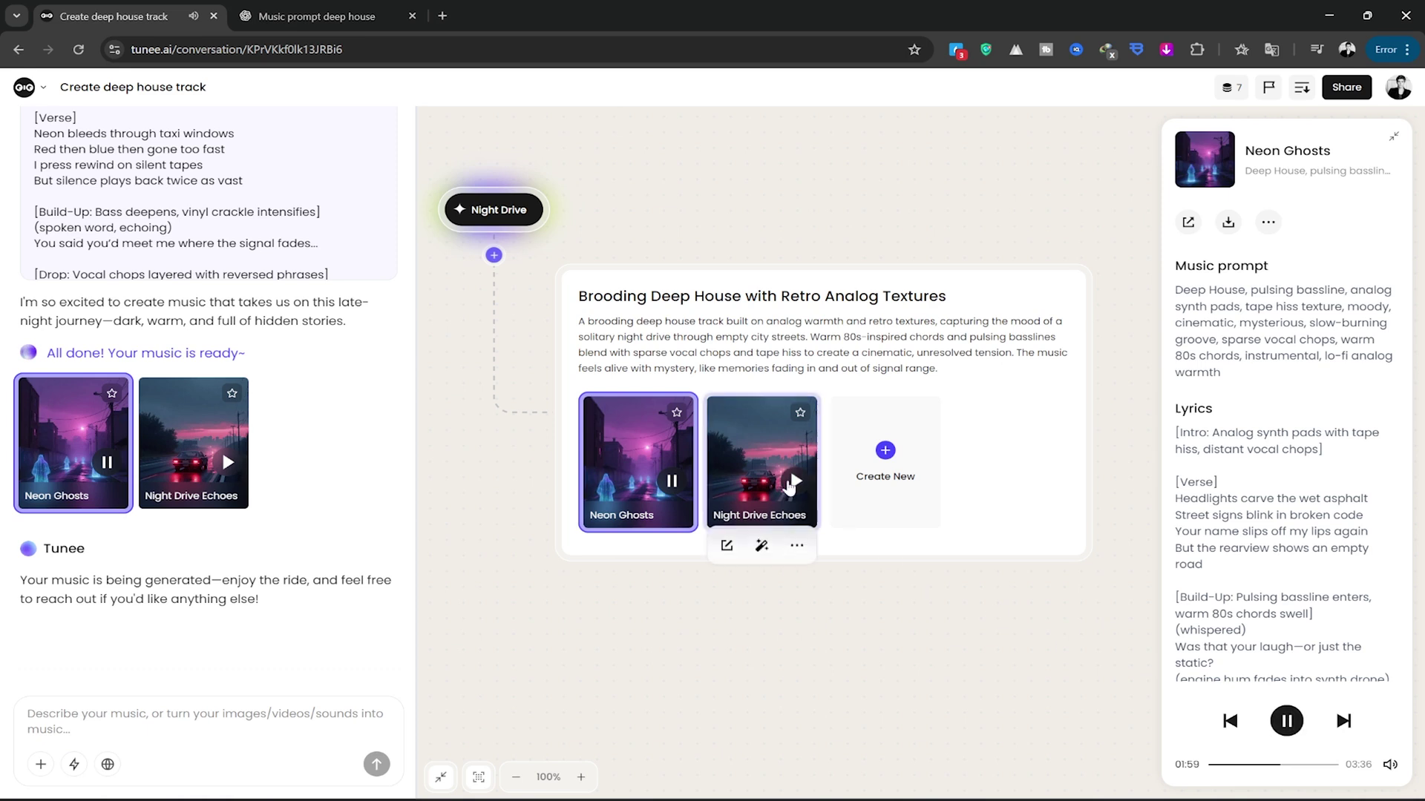
Play Night Drive Echoes, seek toward its end, and pause around 2:56.
click(793, 482)
click(1238, 765)
drag(1237, 769, 1273, 770)
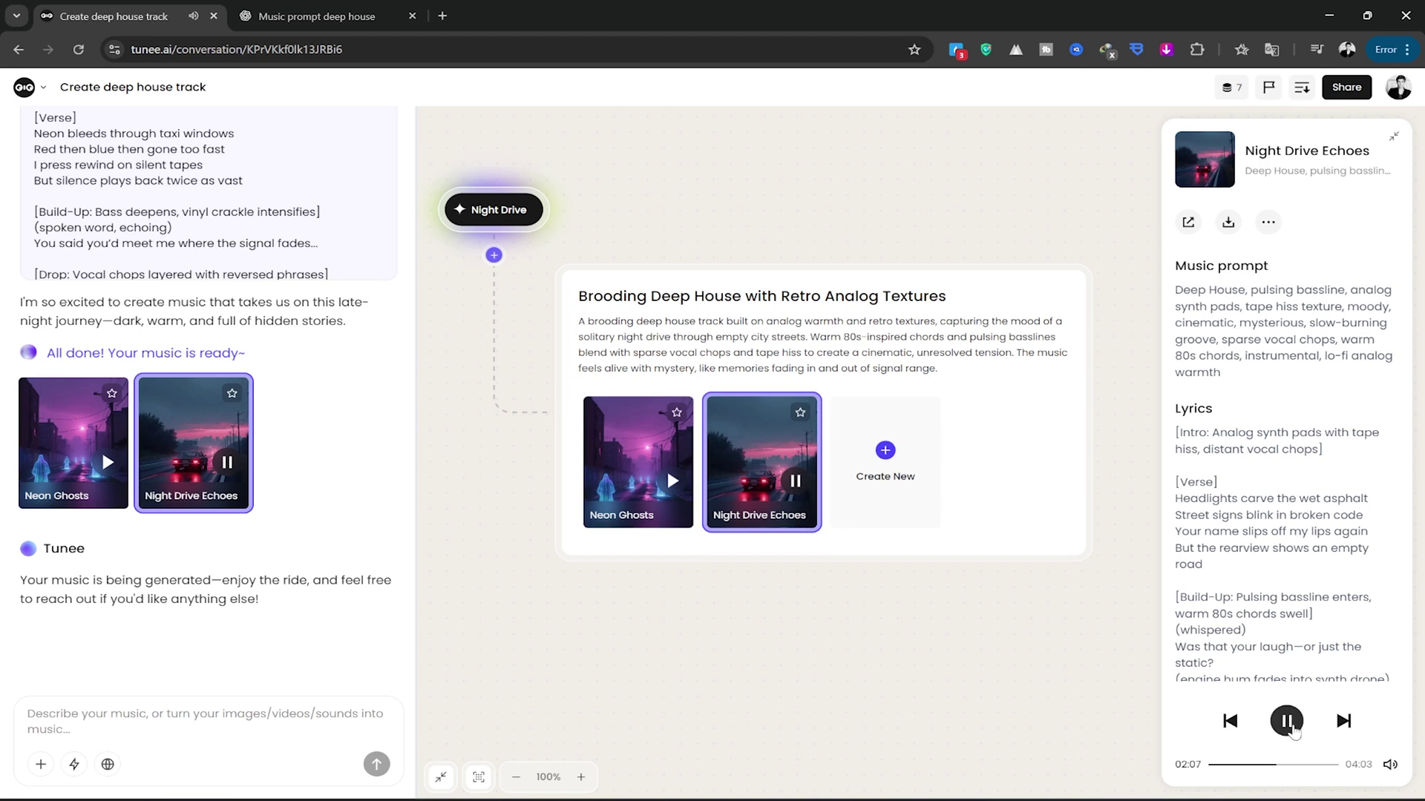
click(1299, 765)
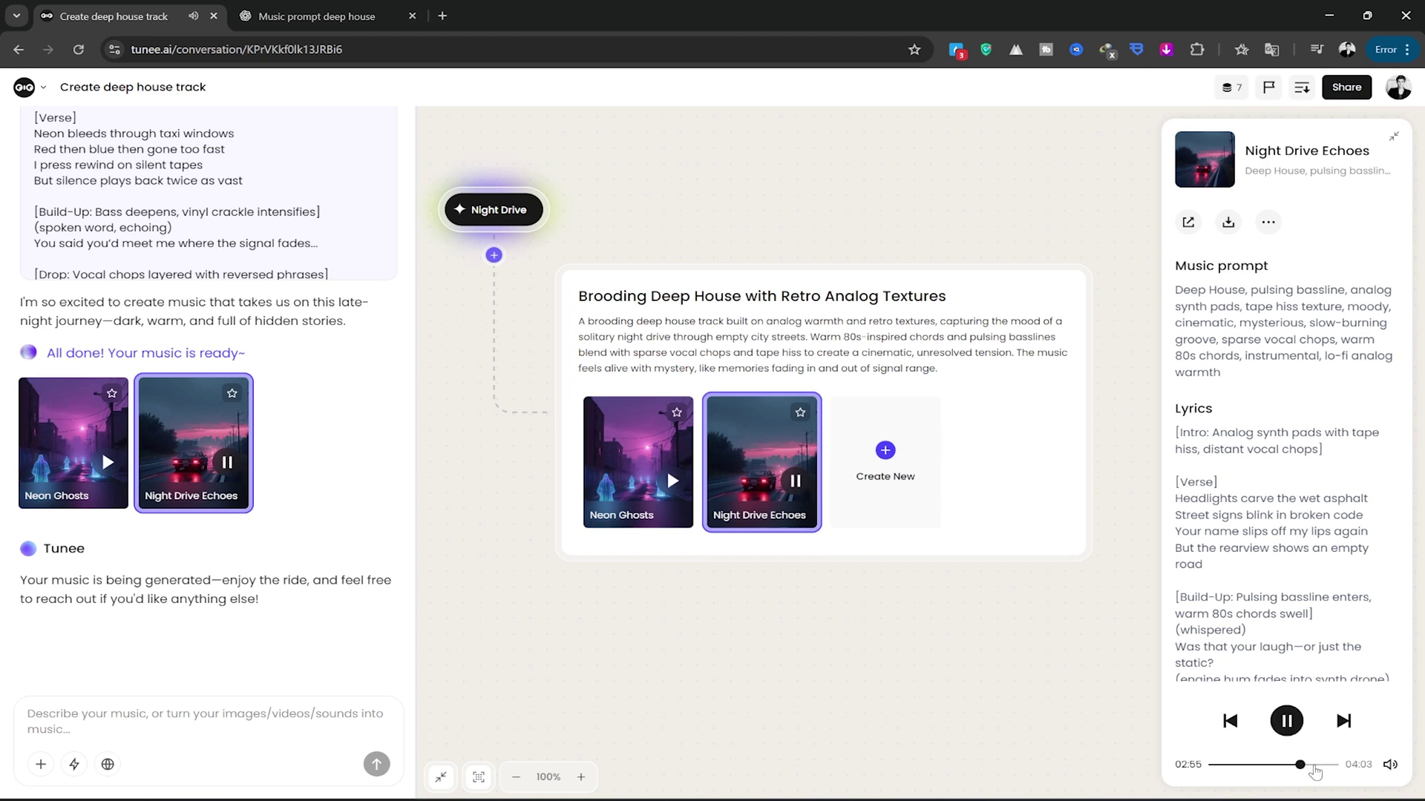
click(1286, 720)
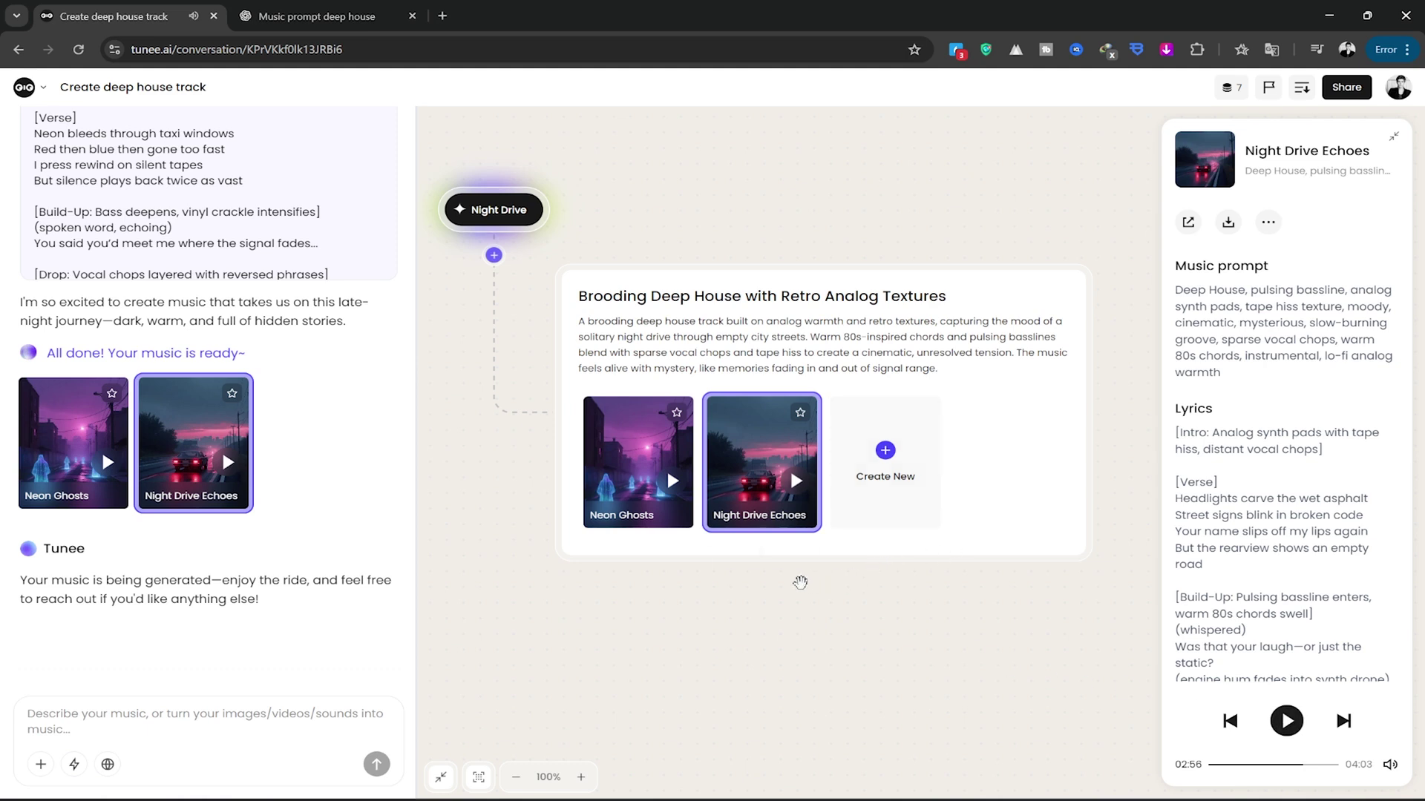
Check credit usage in the account menu, then open Neon Ghosts' more-actions menu.
click(1231, 97)
click(1400, 92)
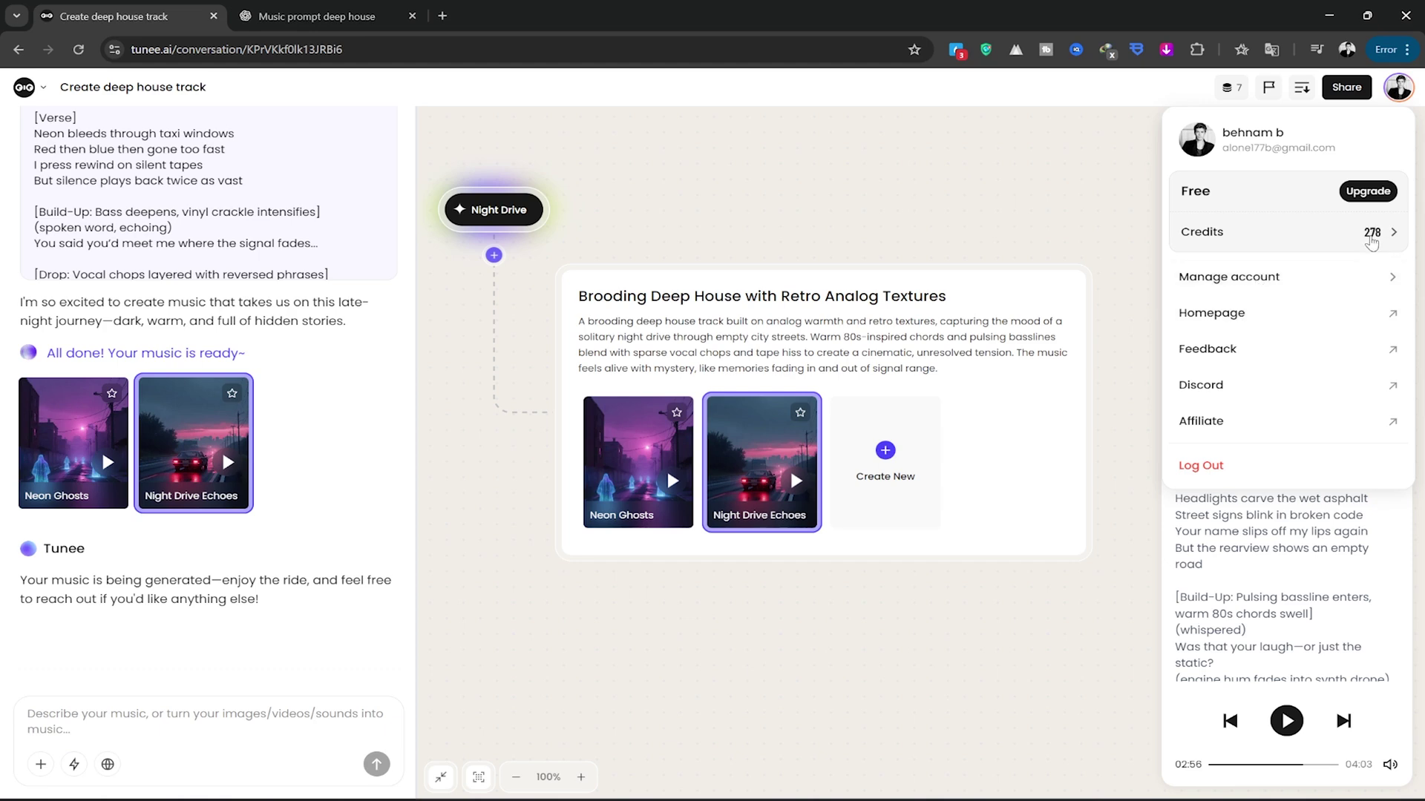
click(1120, 194)
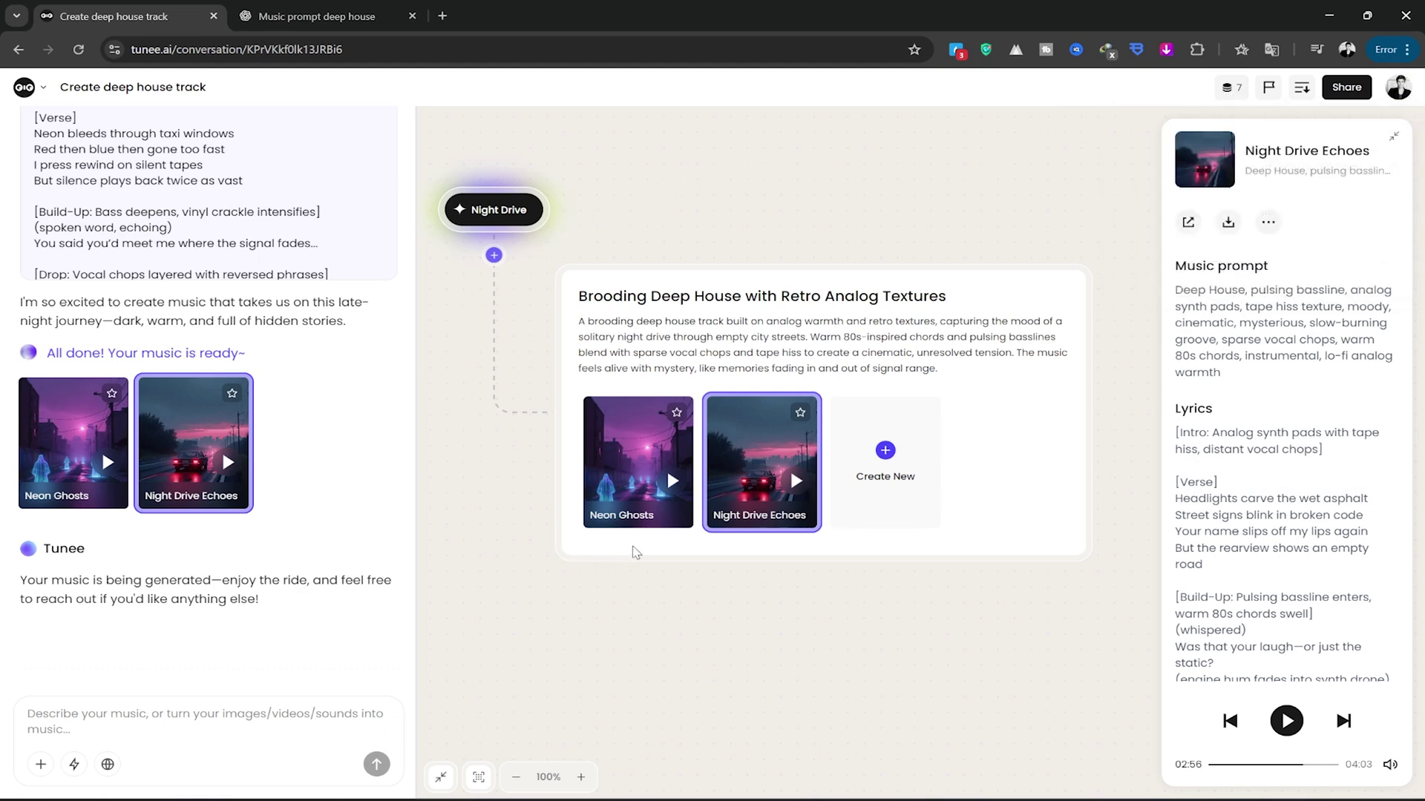
mouse_move(638, 461)
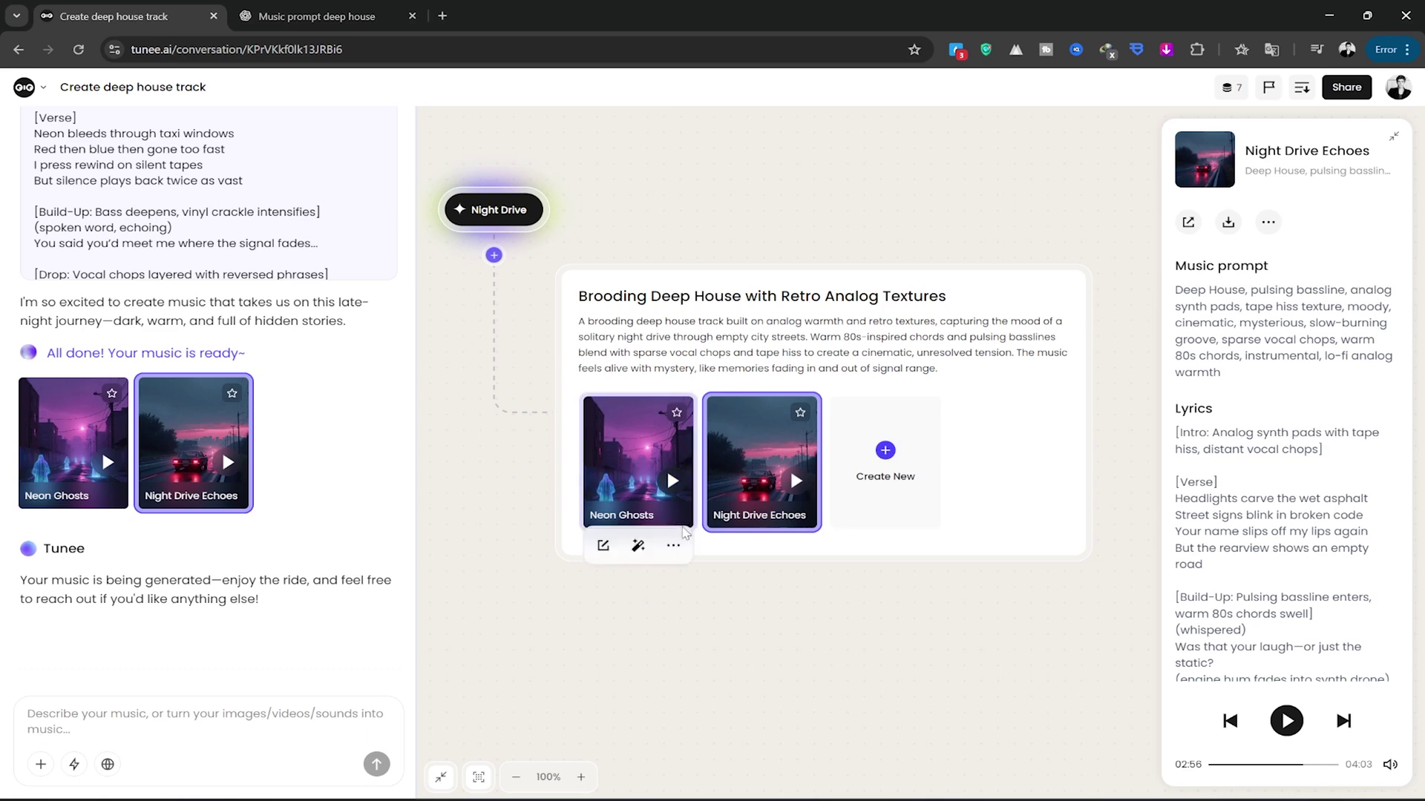
click(672, 546)
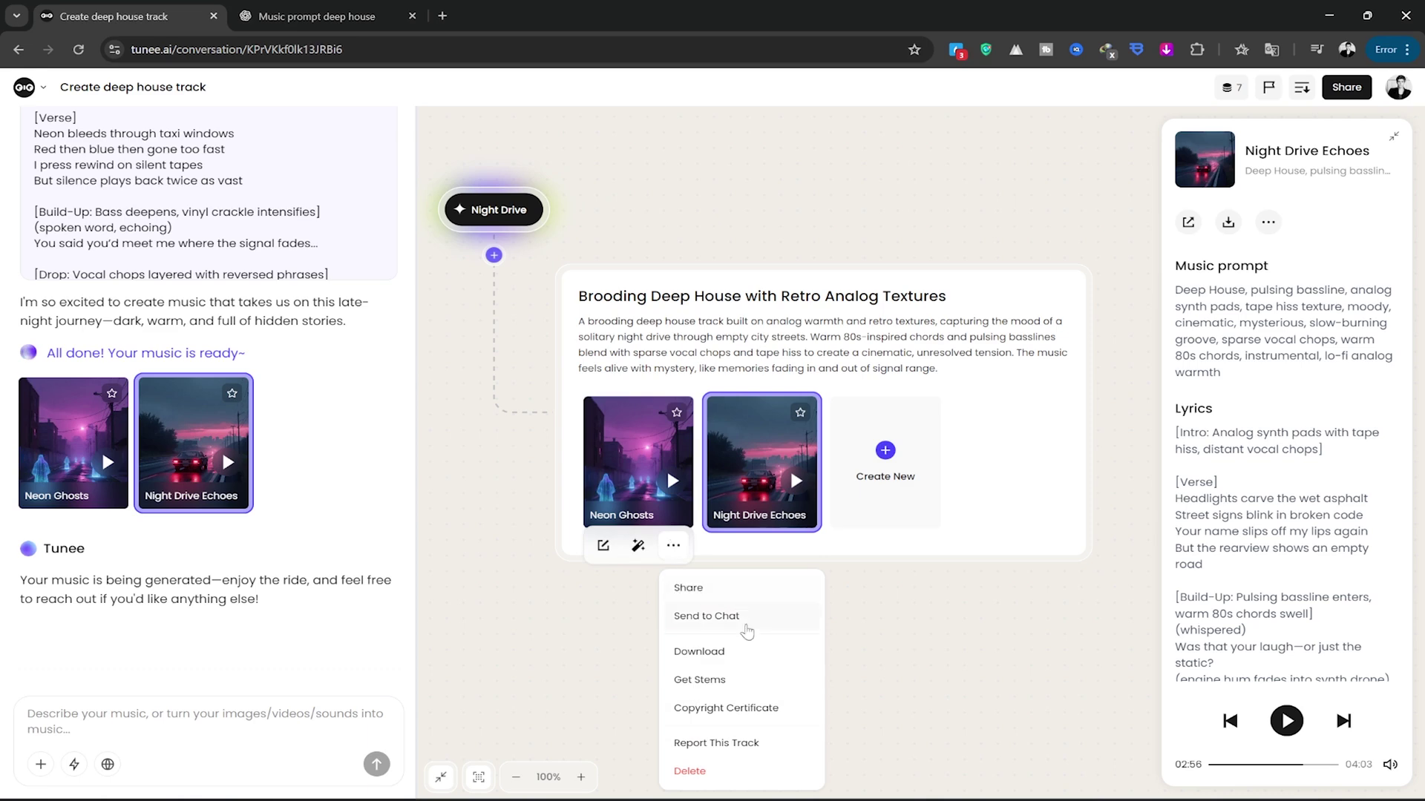
Download Neon Ghosts as MP3, saving Neon Ghosts.mp3 into the VIDEO folder.
click(719, 654)
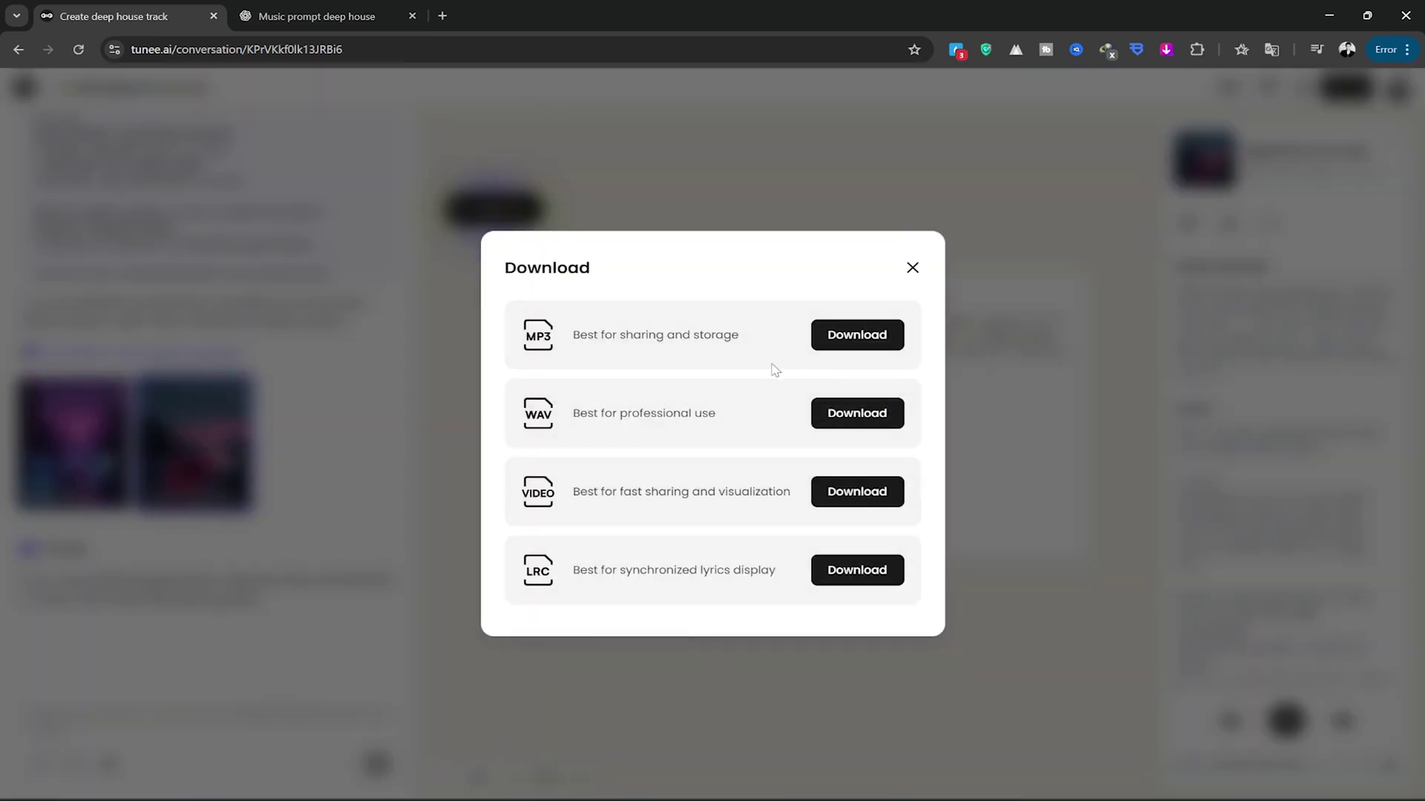
click(852, 341)
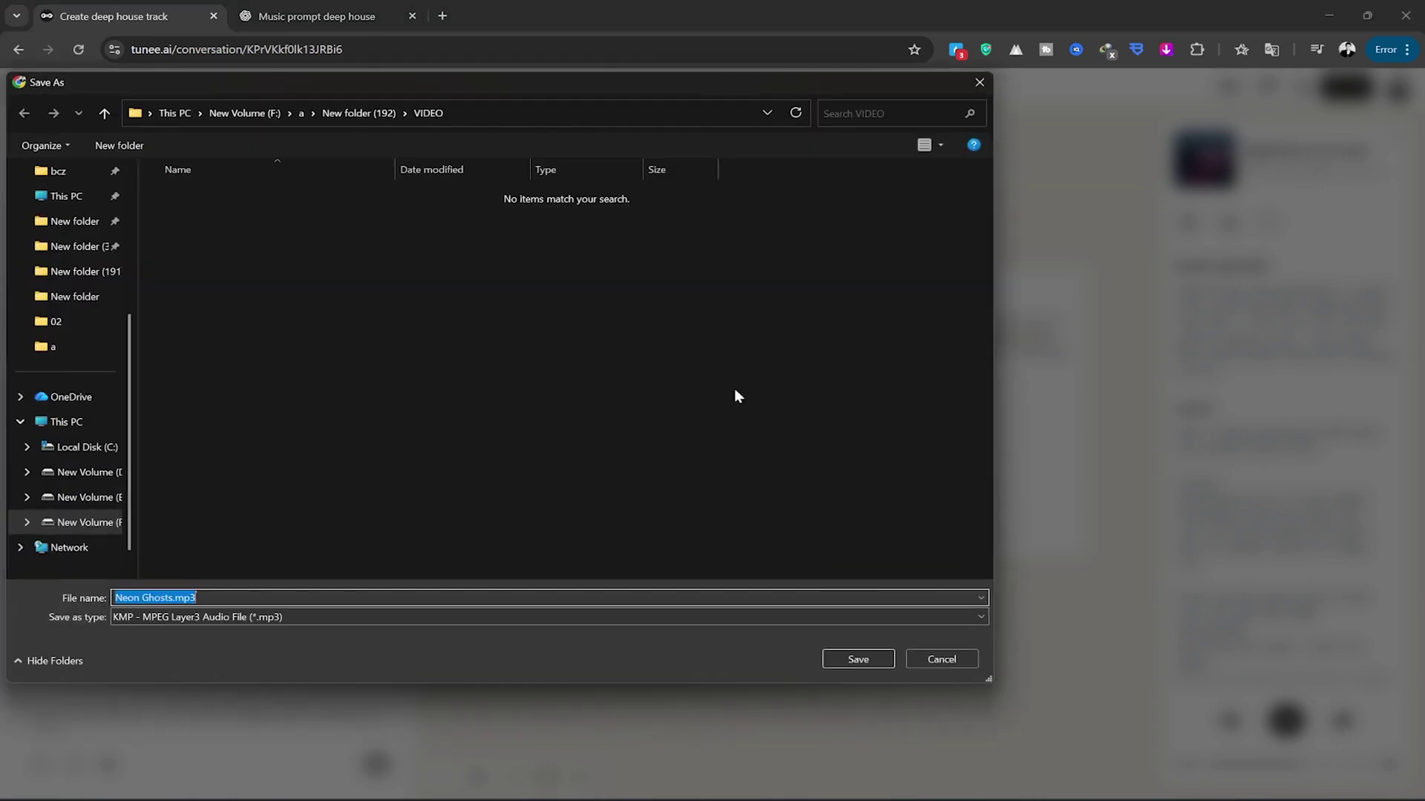
click(874, 659)
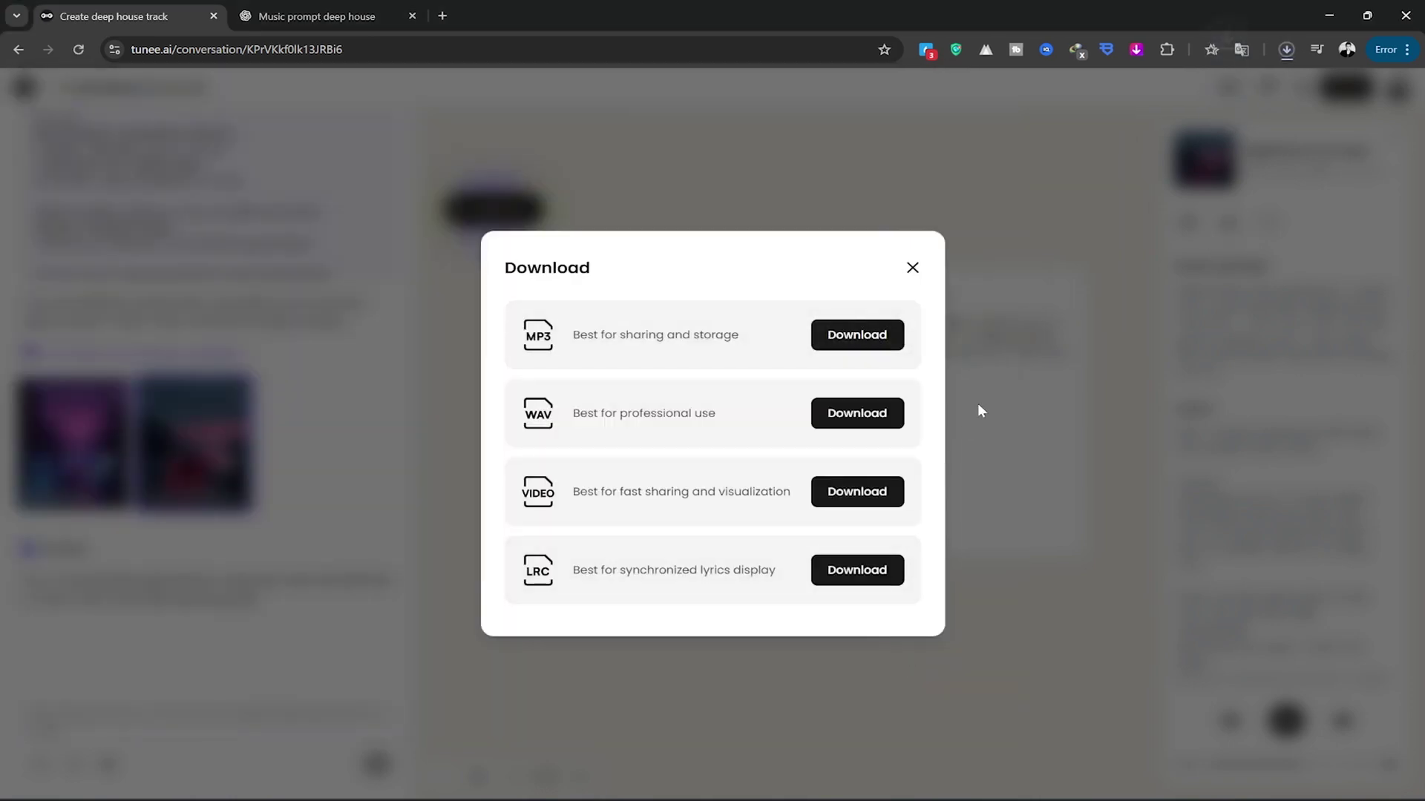
click(1007, 304)
mouse_move(638, 462)
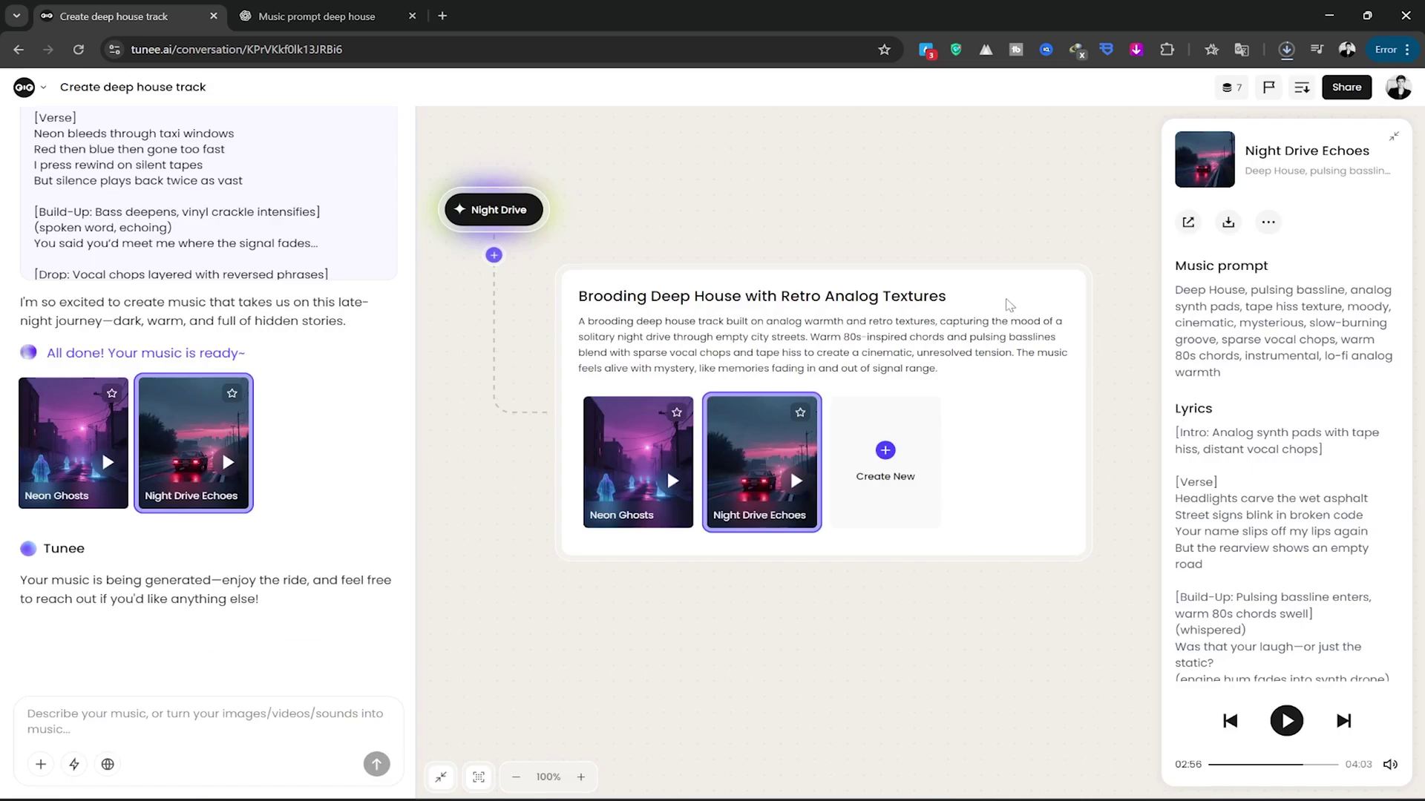
Request Neon Ghosts' copyright certificate and dismiss the subscription offer that appears.
click(673, 546)
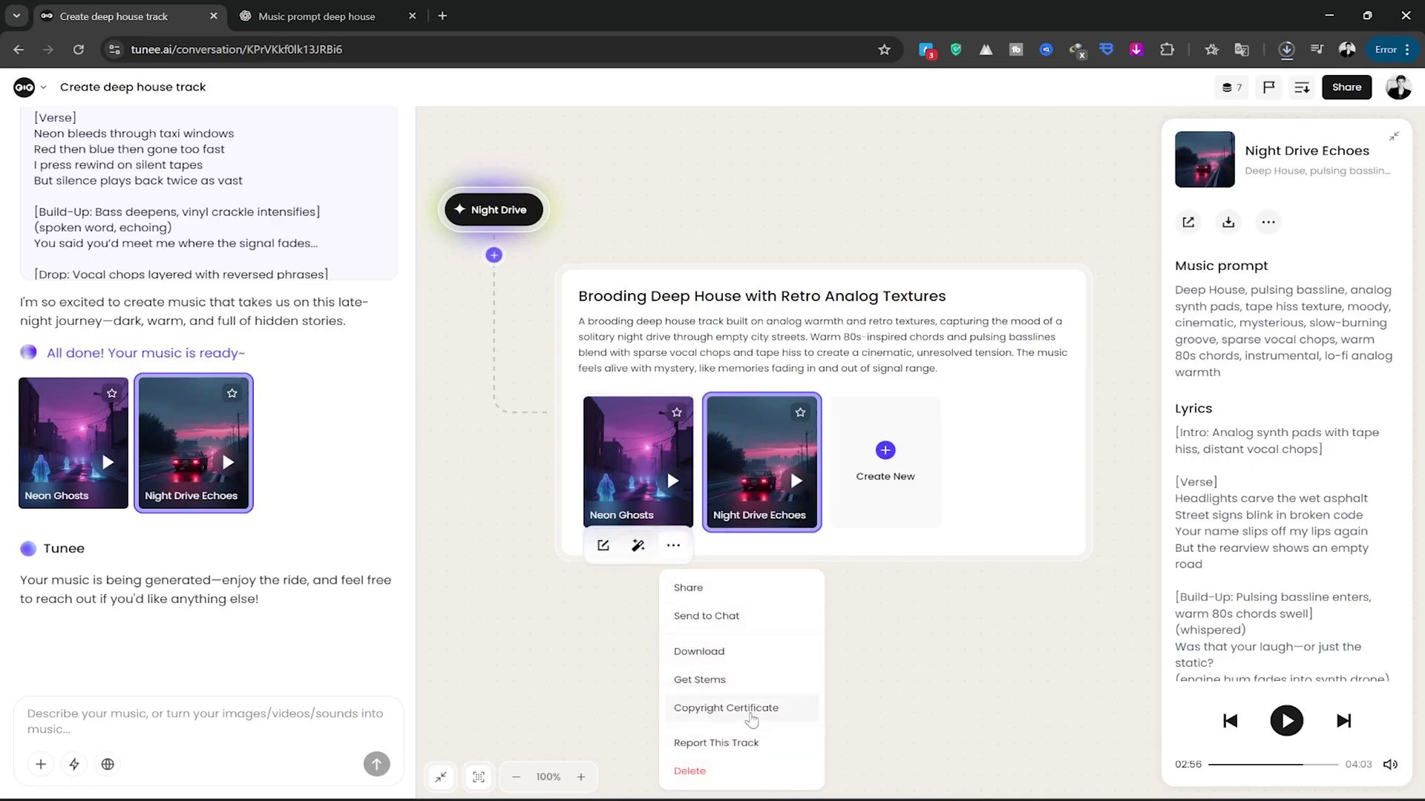
click(751, 709)
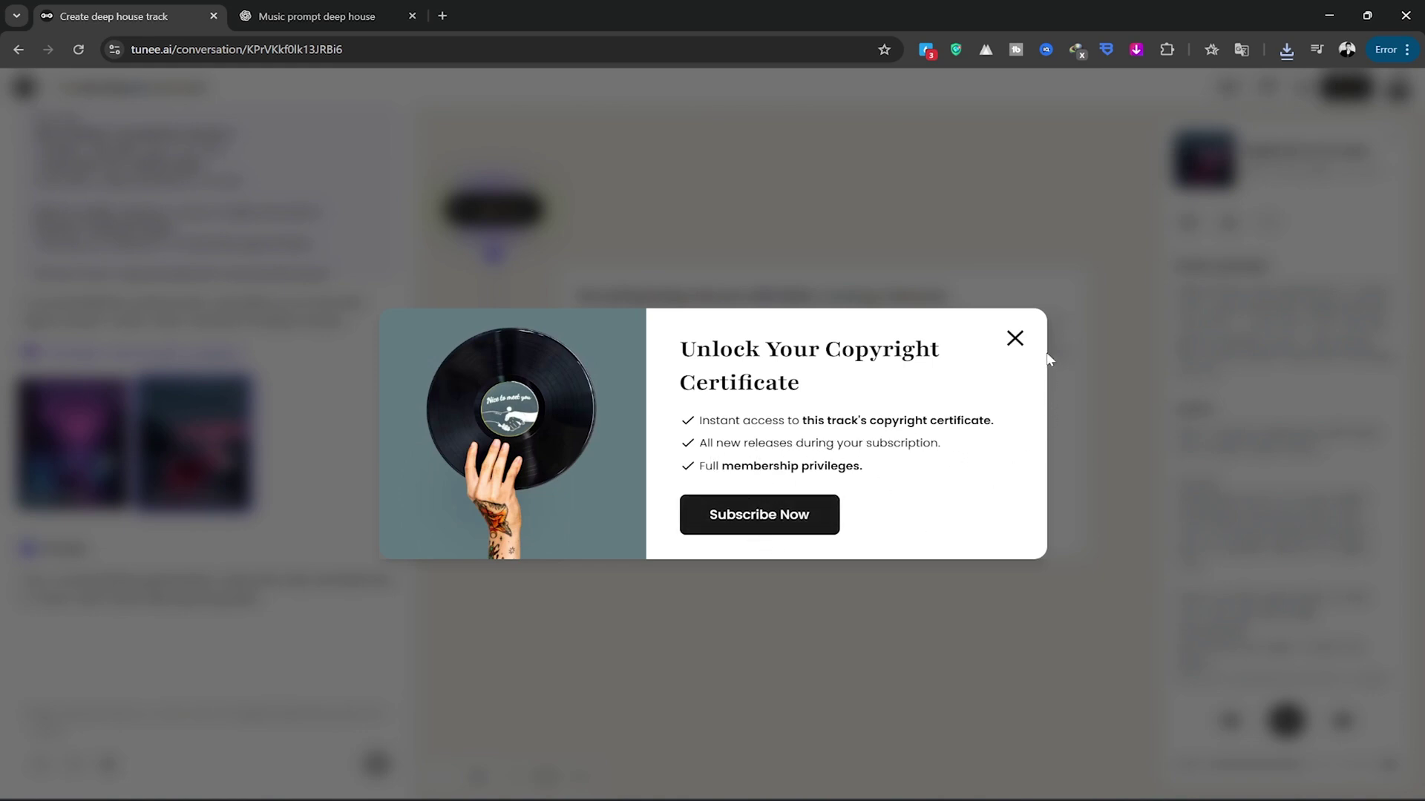
click(1014, 339)
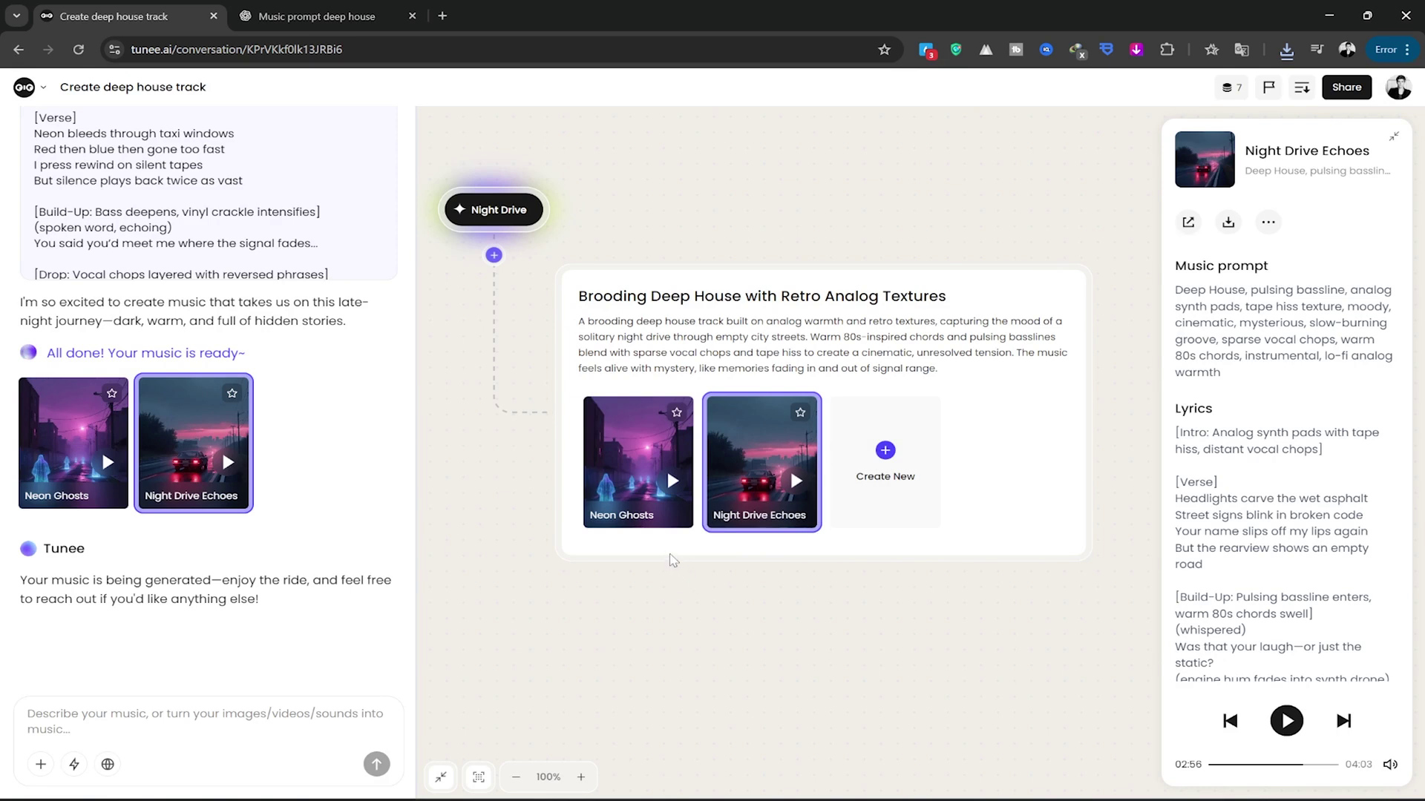
mouse_move(639, 460)
click(672, 547)
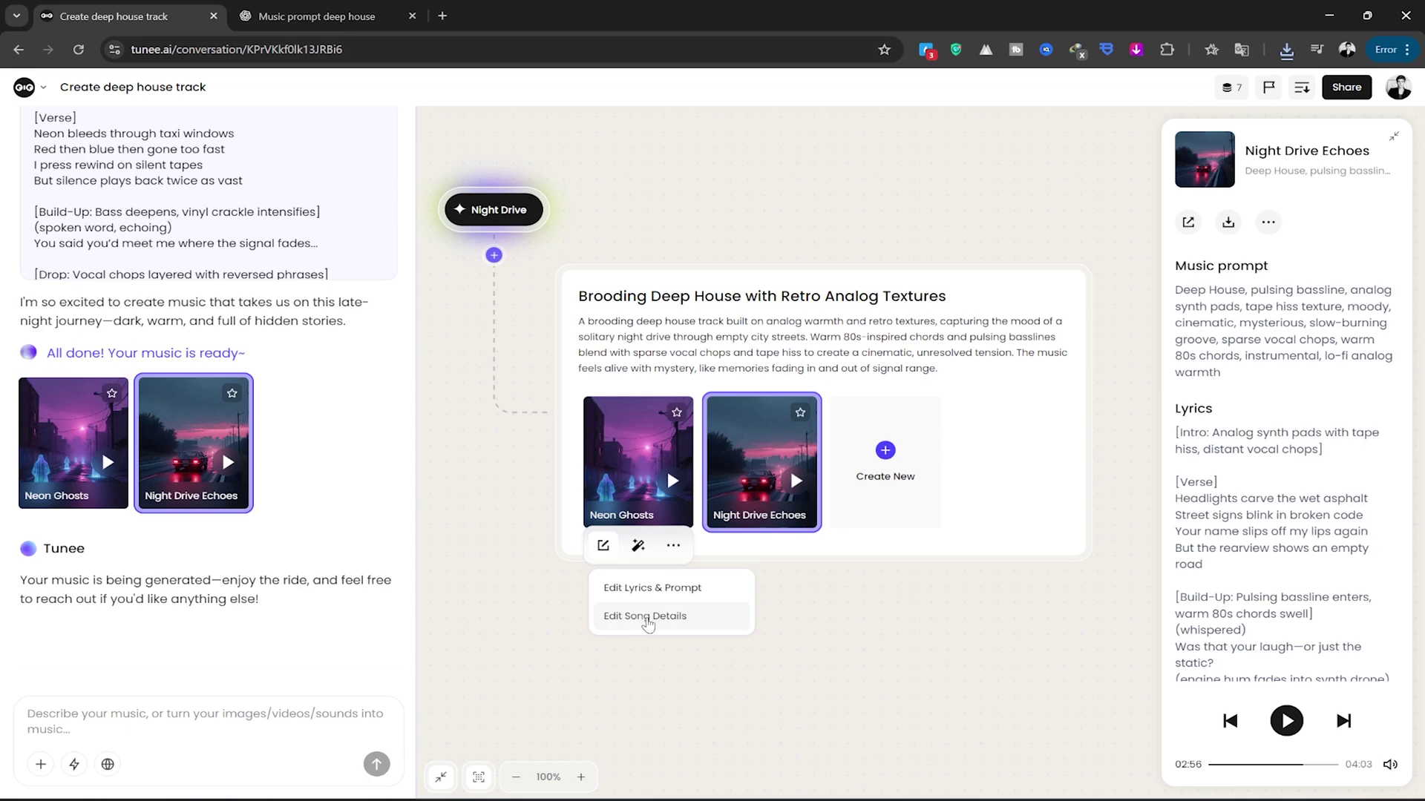
mouse_move(638, 545)
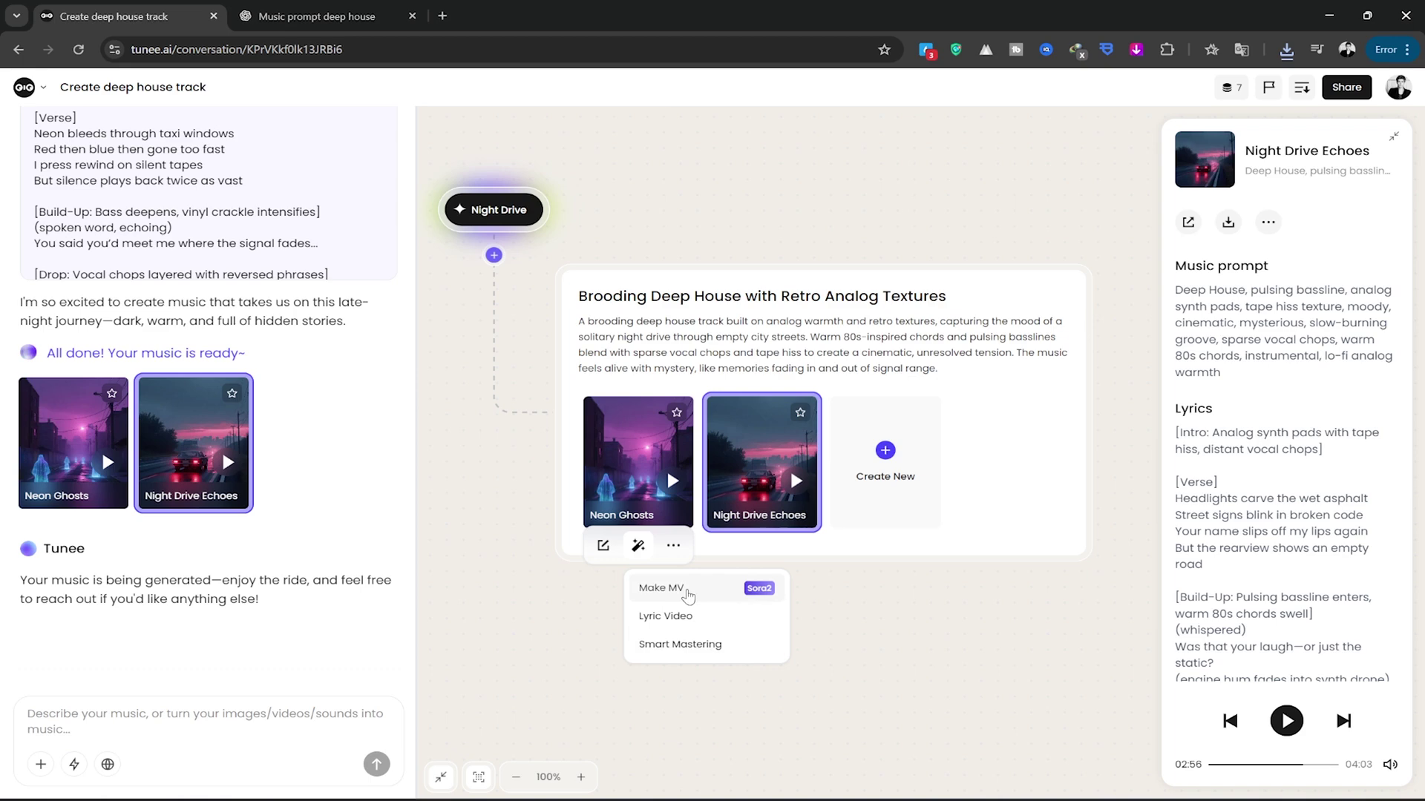
Choose Make MV (Sora2) for Neon Ghosts and confirm the request.
click(689, 594)
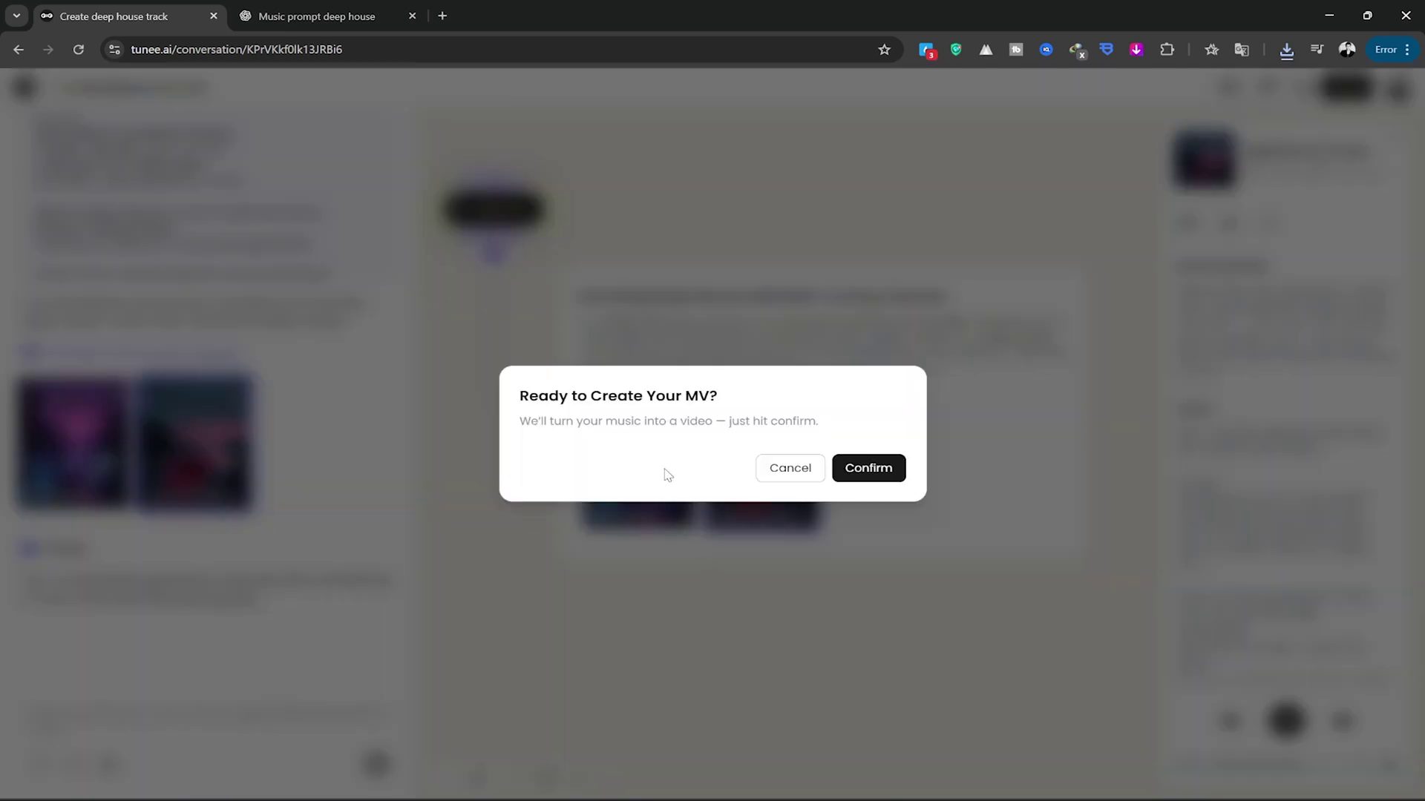
click(871, 475)
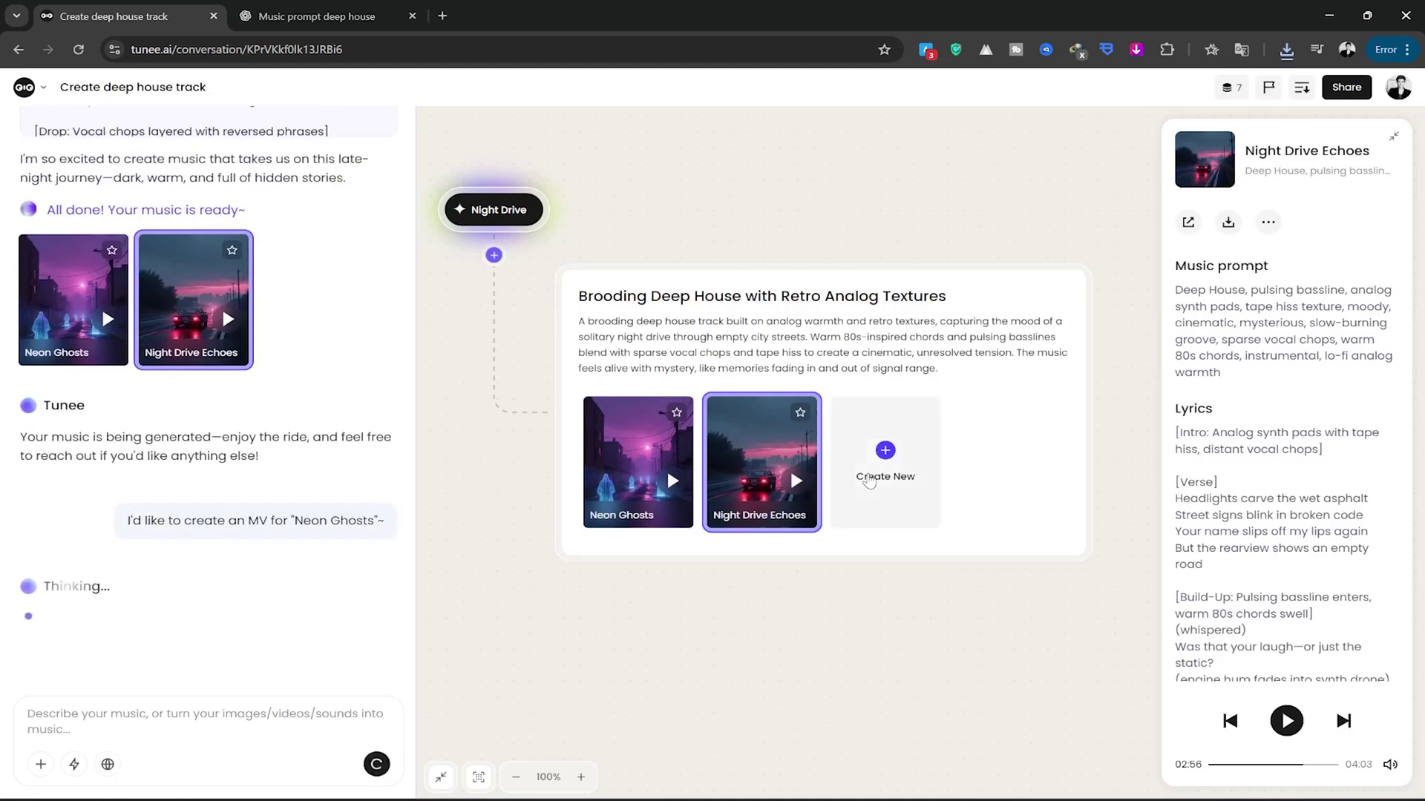
mouse_move(92, 618)
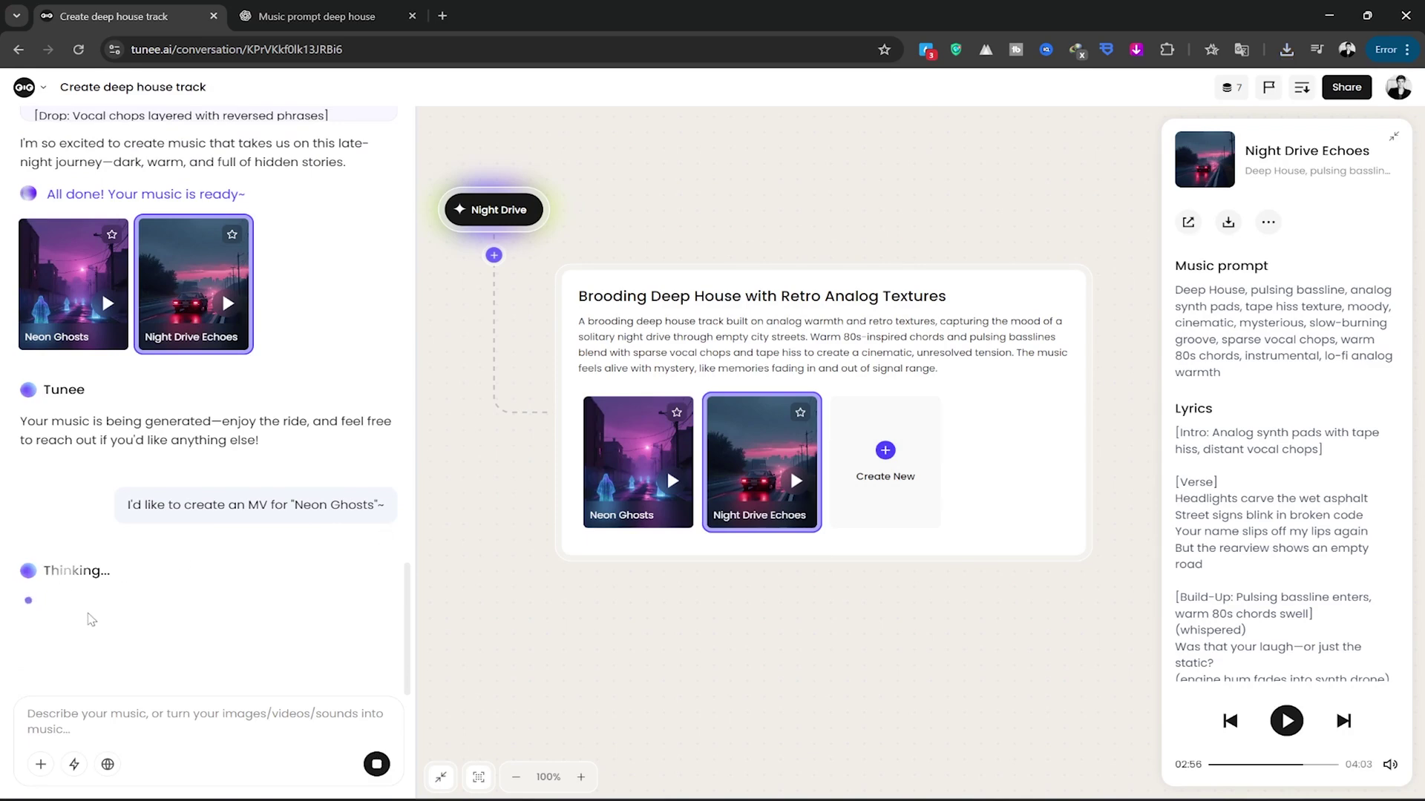
mouse_move(73, 284)
click(674, 544)
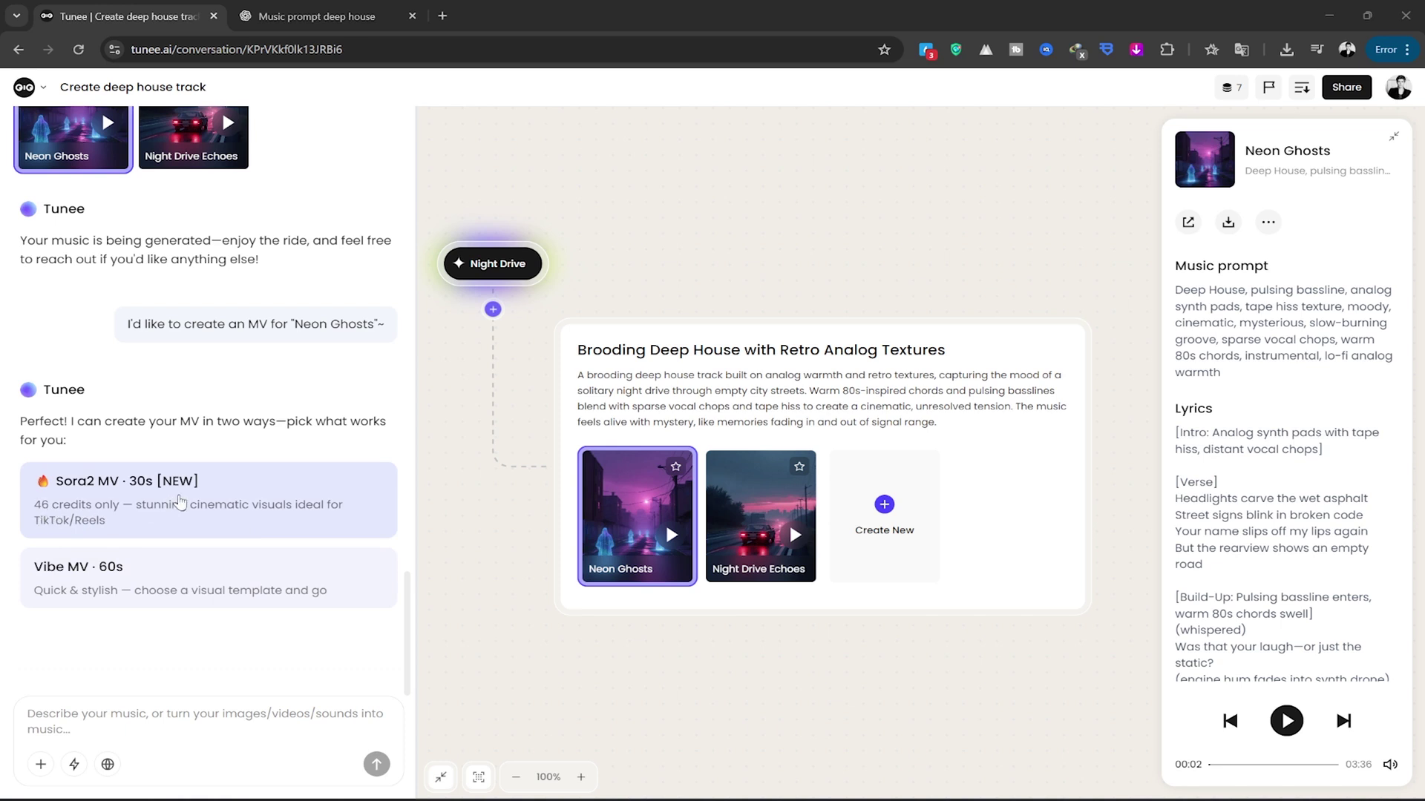
Pick the 30-second Sora2 MV, start the clip at 00:54, and continue.
click(180, 501)
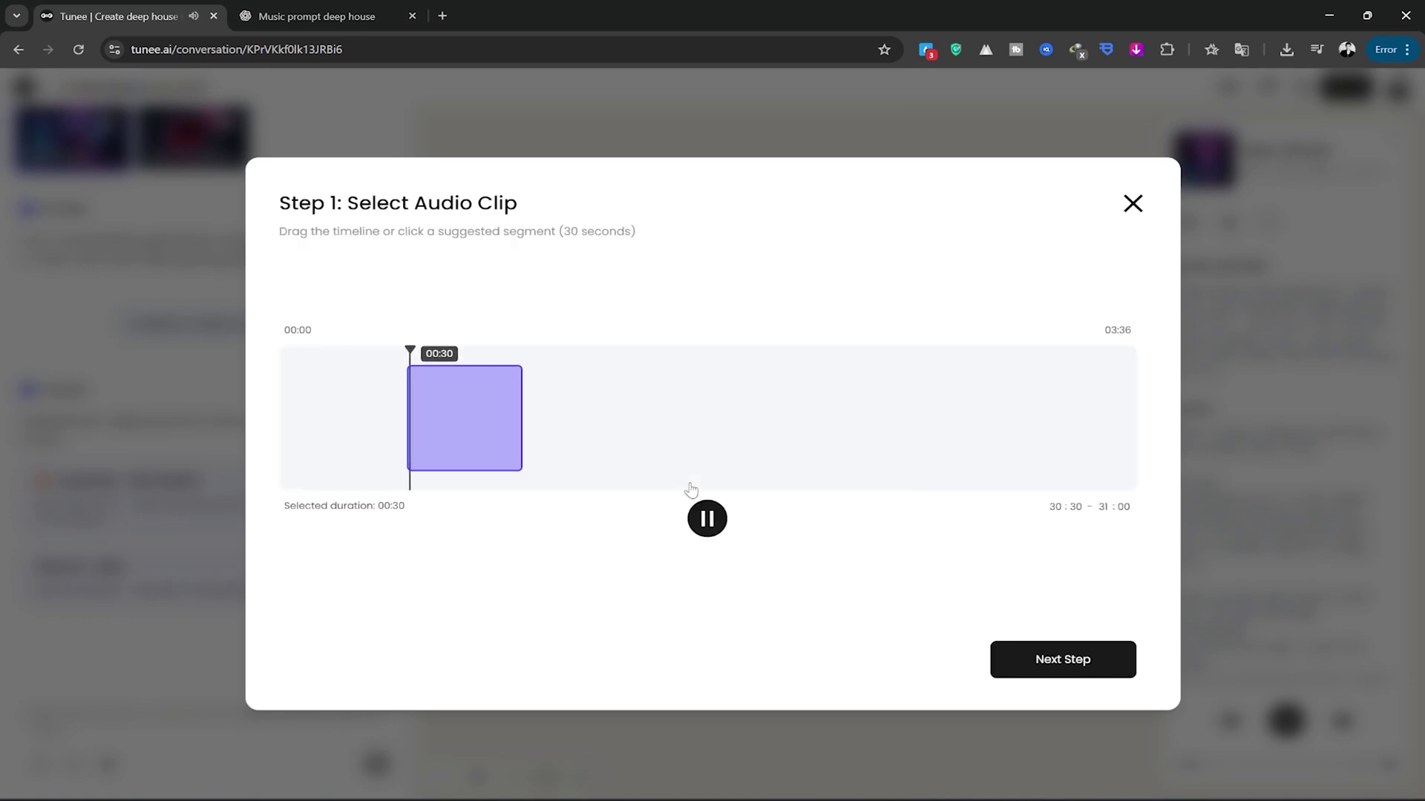
click(708, 518)
mouse_move(445, 421)
mouse_down()
mouse_move(560, 431)
mouse_move(547, 435)
mouse_up()
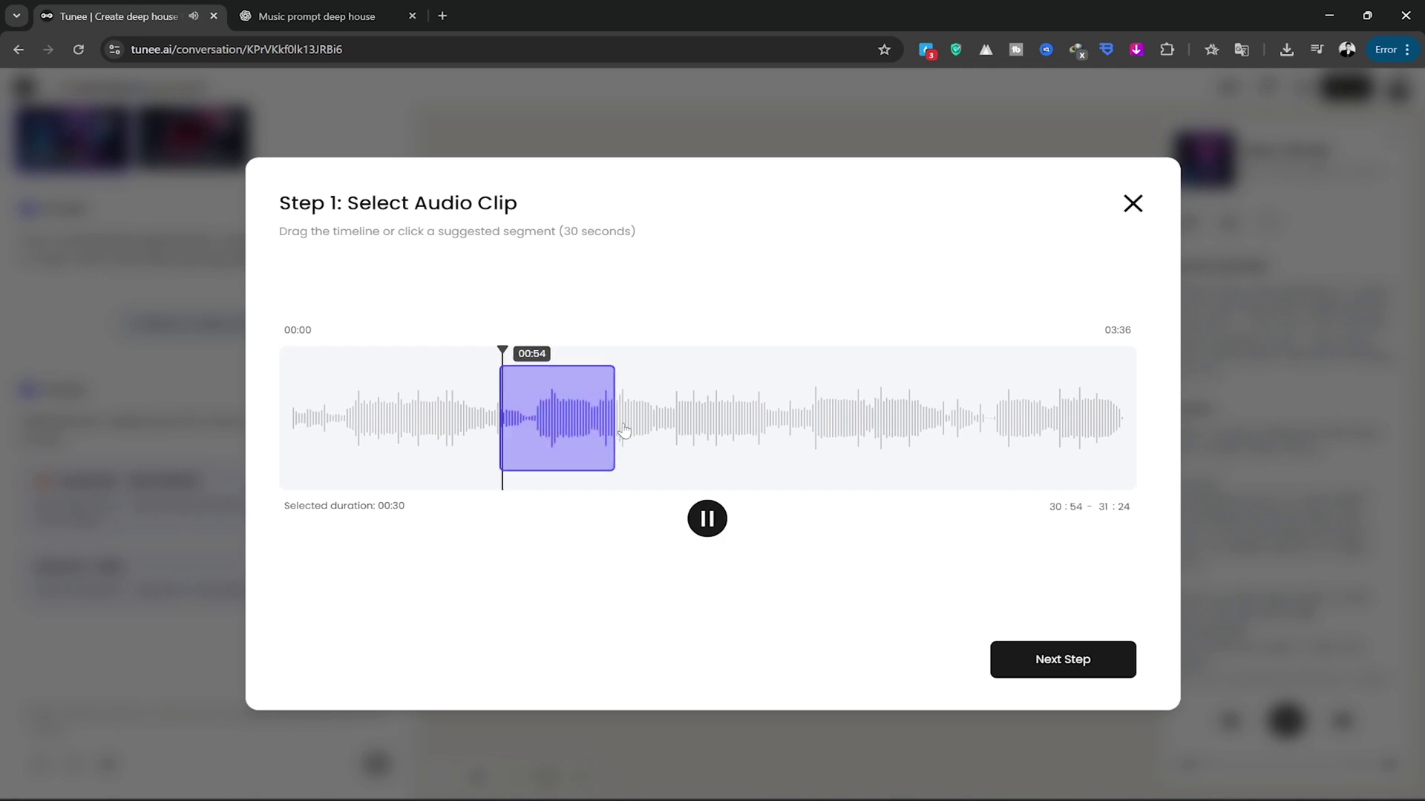
click(1059, 663)
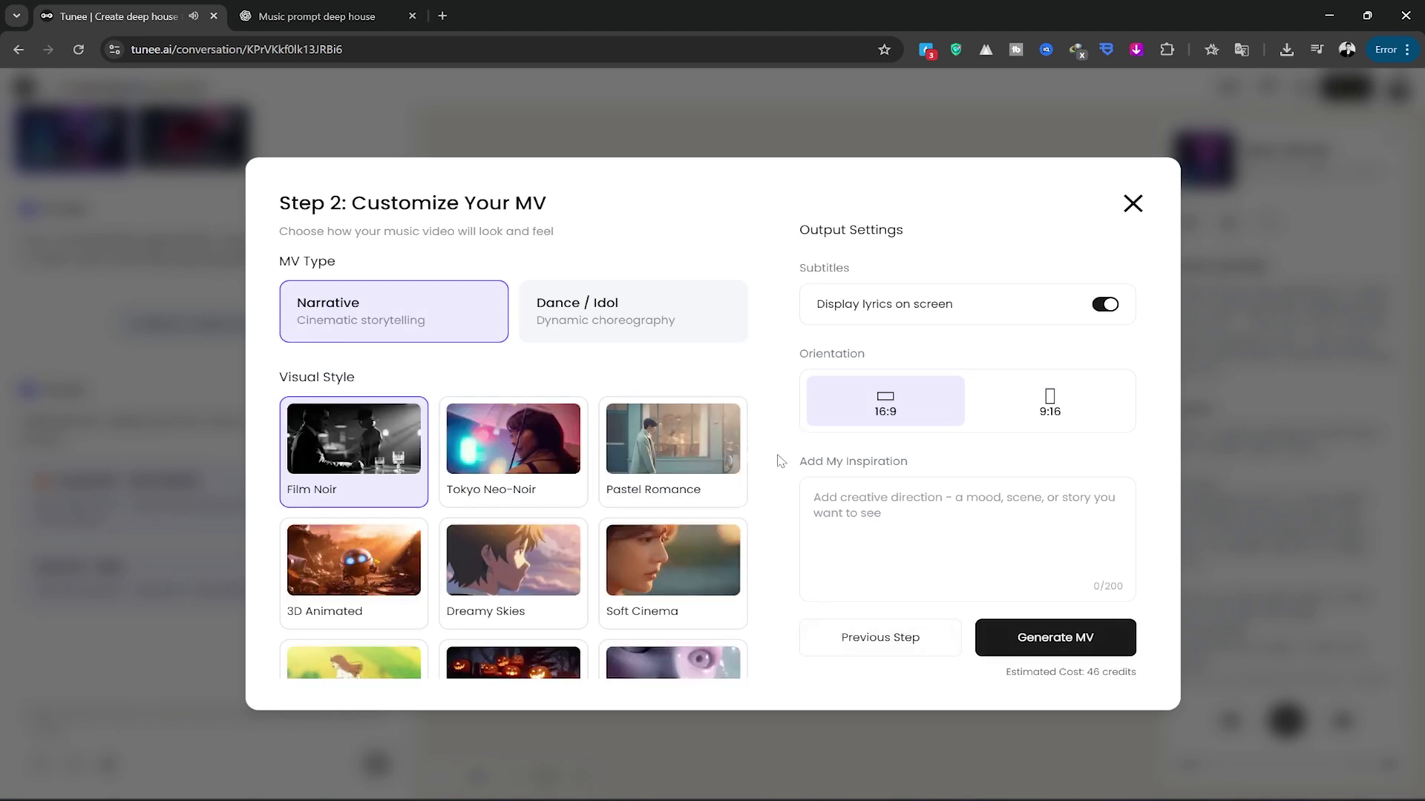
mouse_move(762, 345)
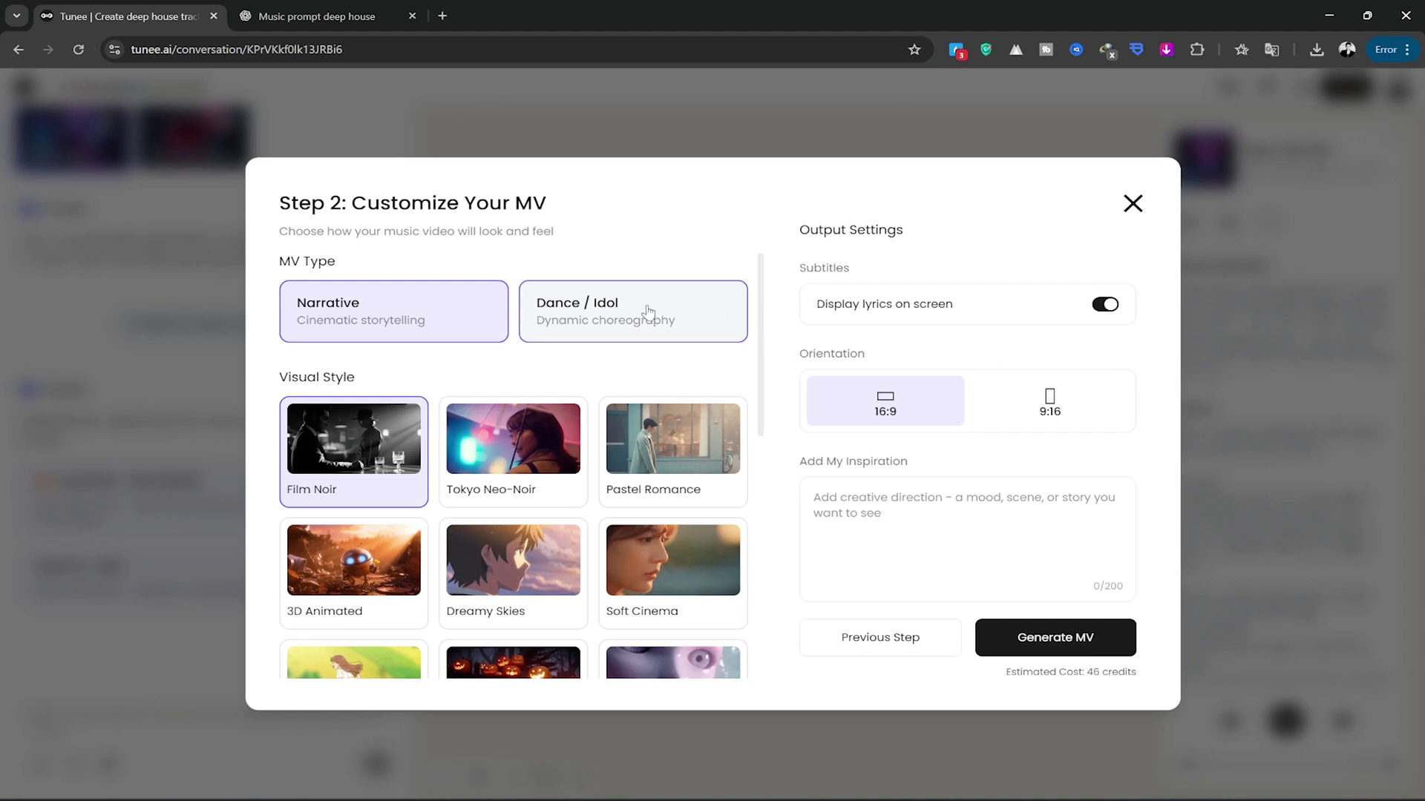
Keep the music video Narrative at 16:9 after briefly trying Dance / Idol and 9:16.
click(601, 321)
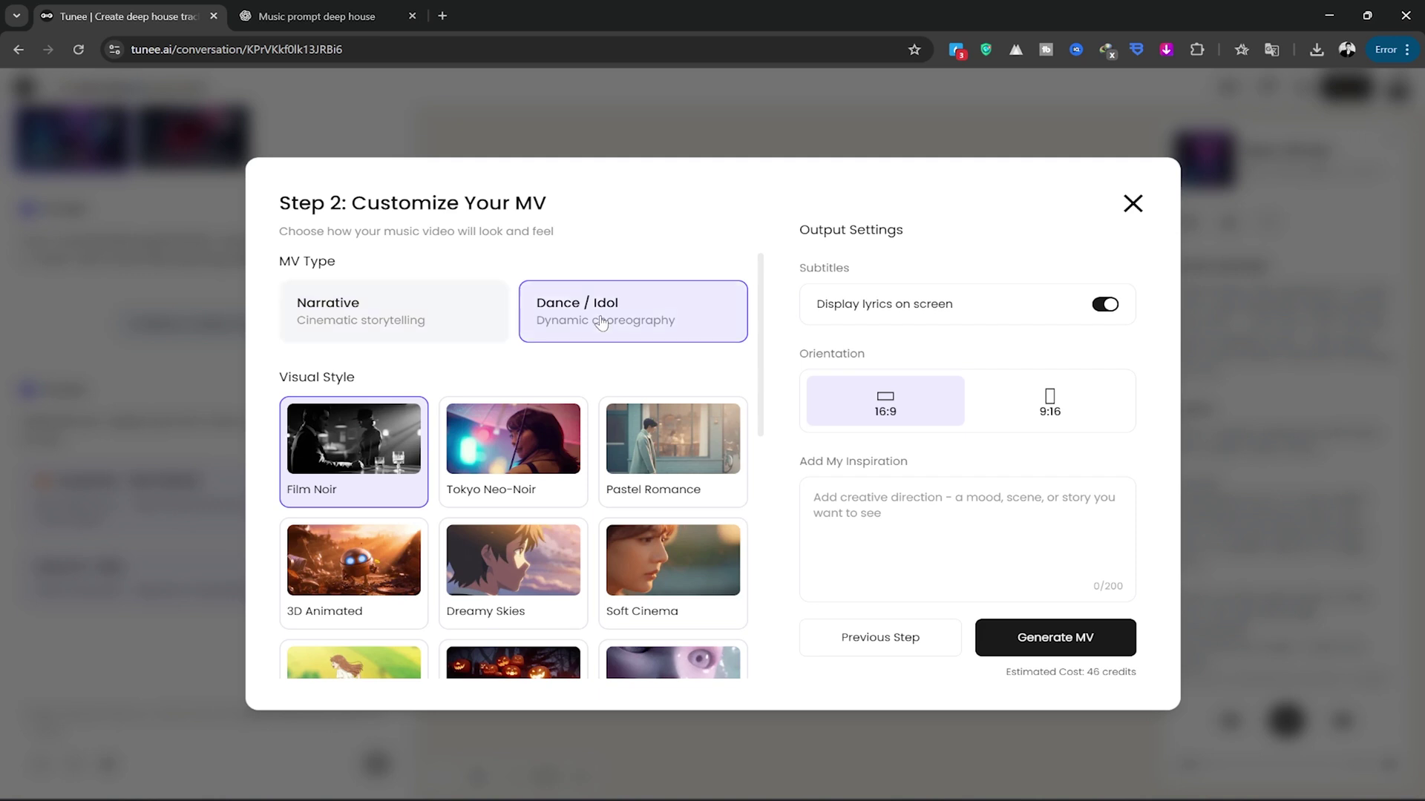
click(364, 323)
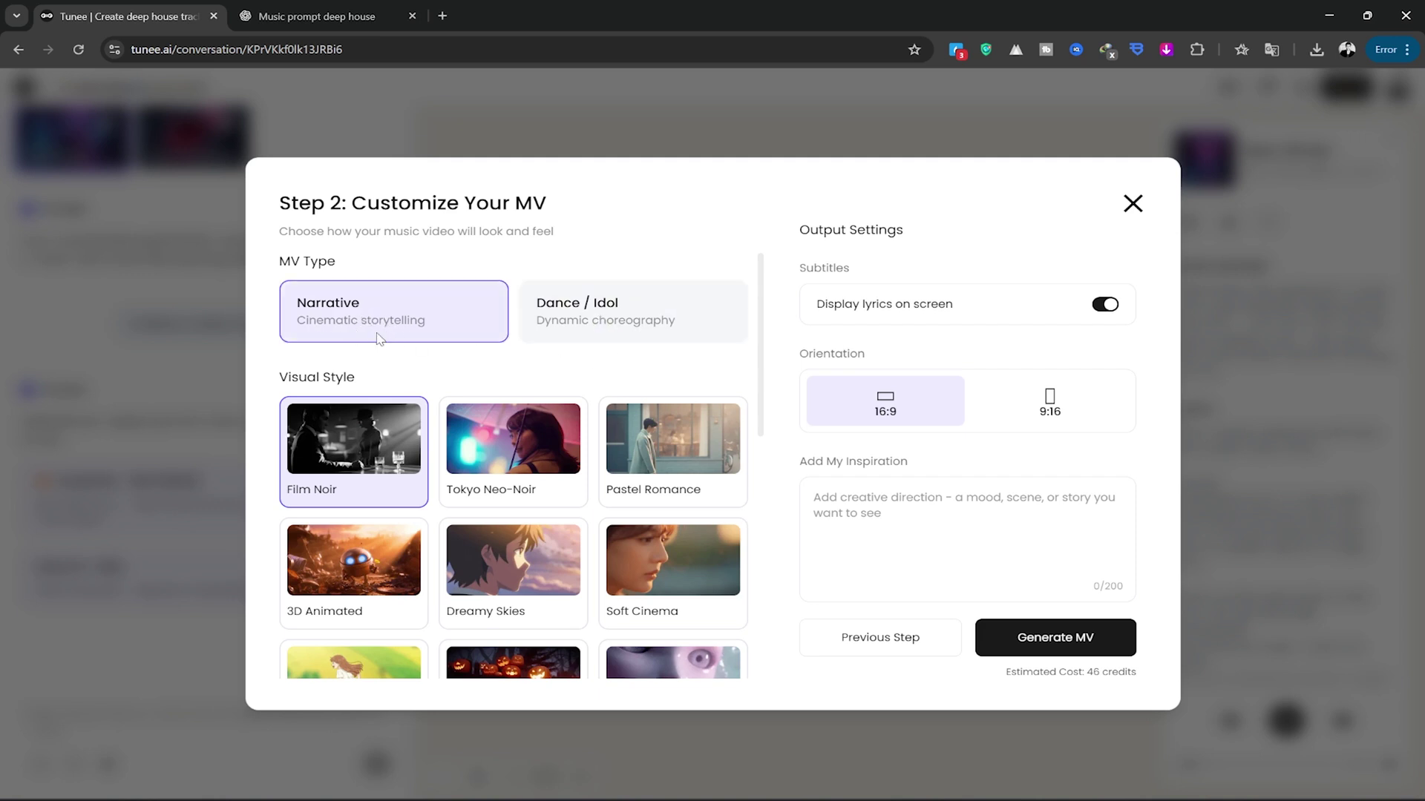
click(1048, 408)
click(894, 419)
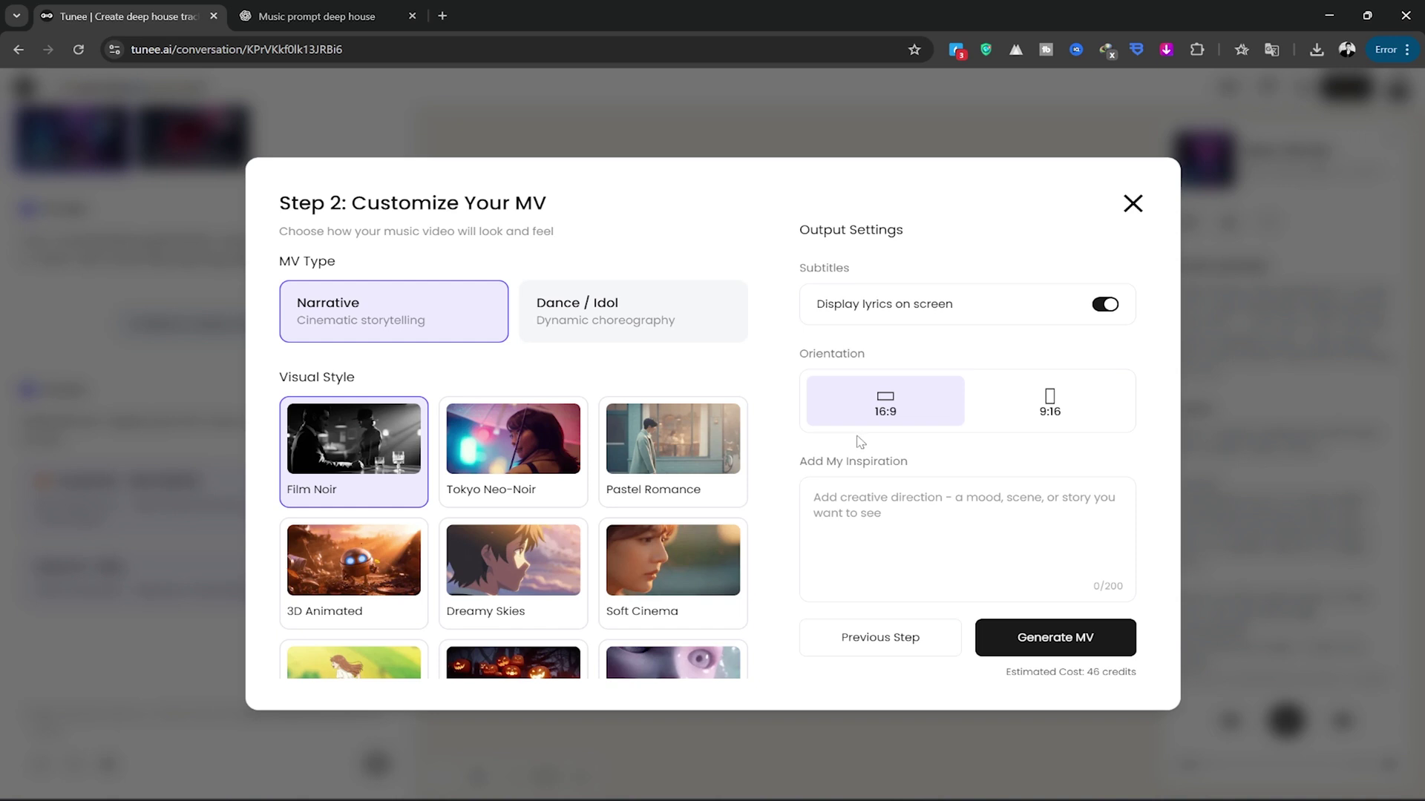
click(858, 504)
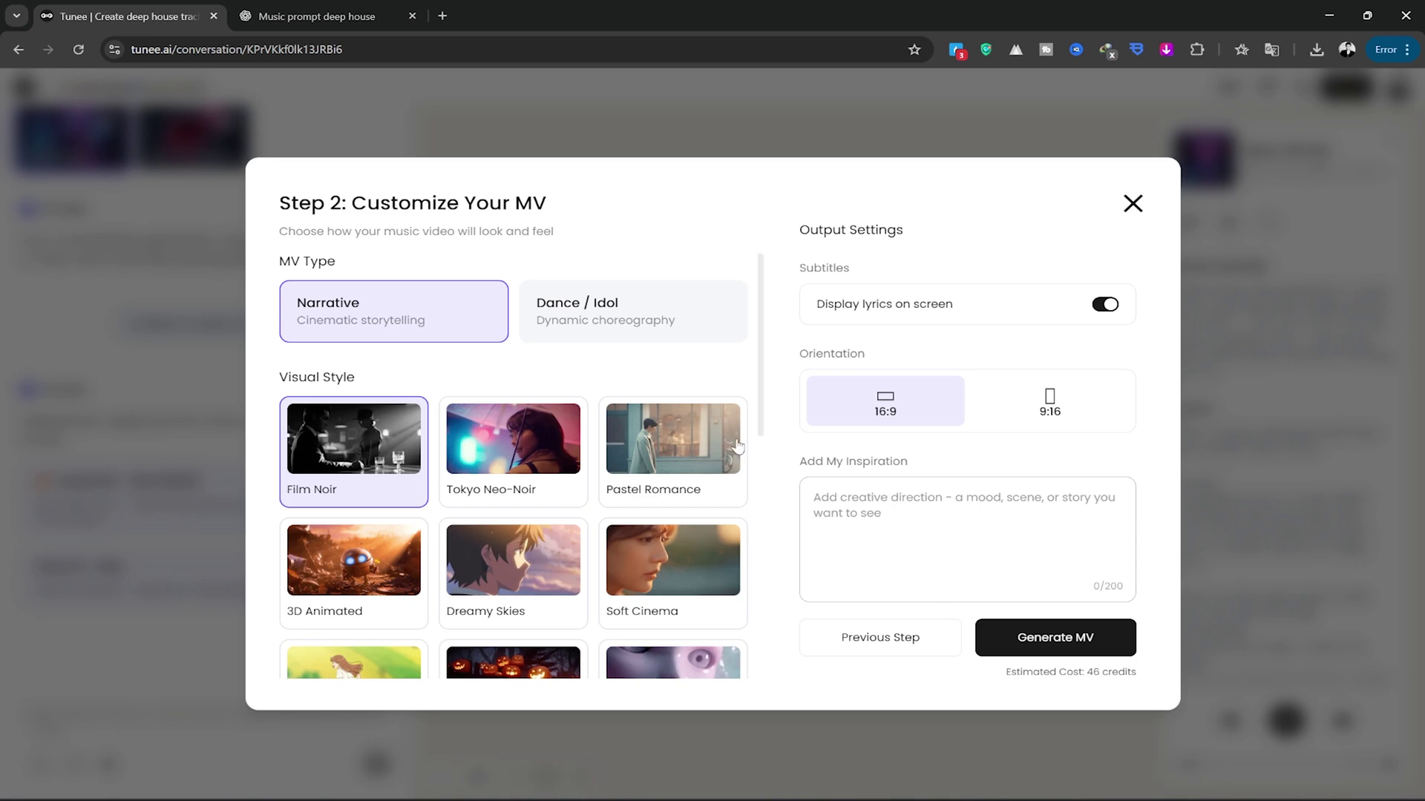
Ask ChatGPT to 'give me a prompt for scene'.
click(319, 16)
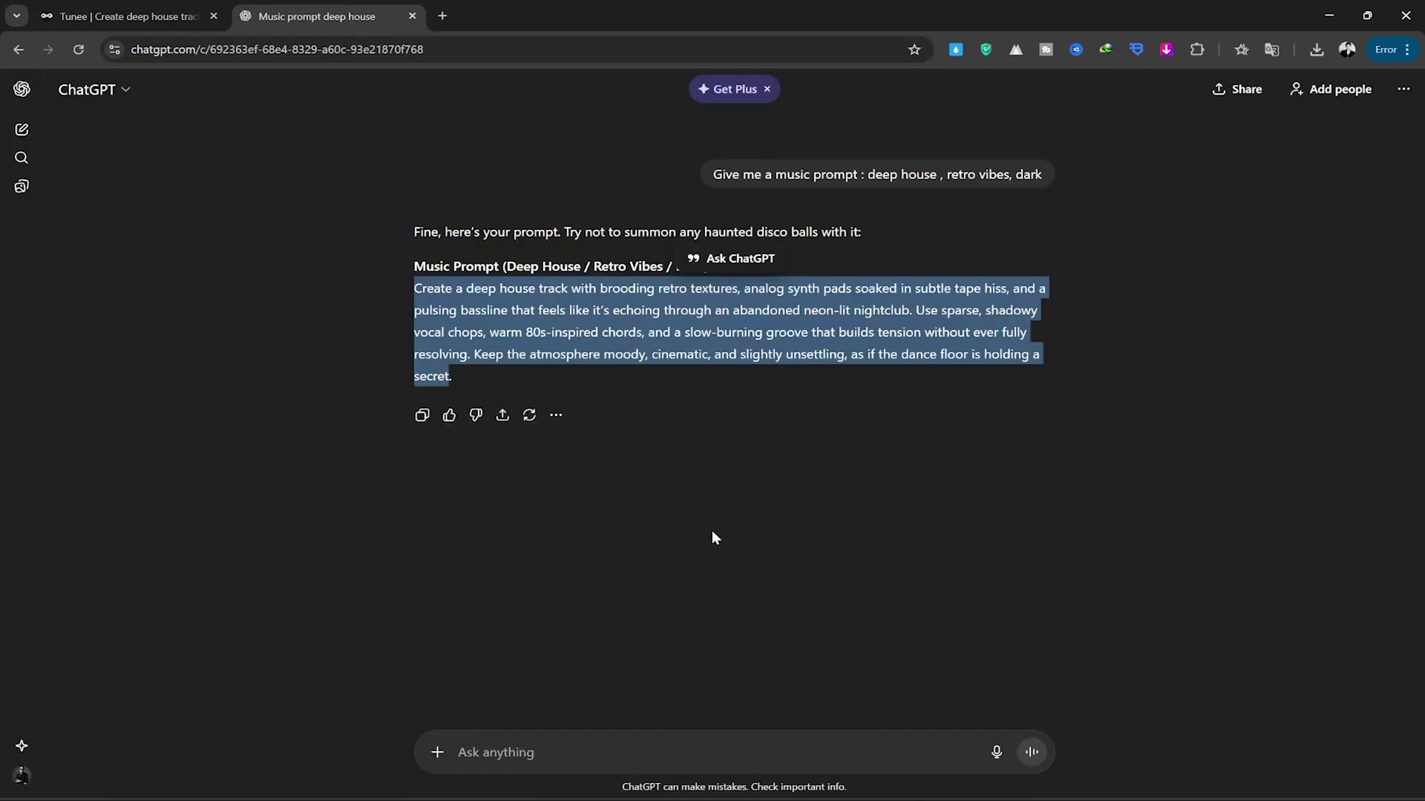
click(600, 748)
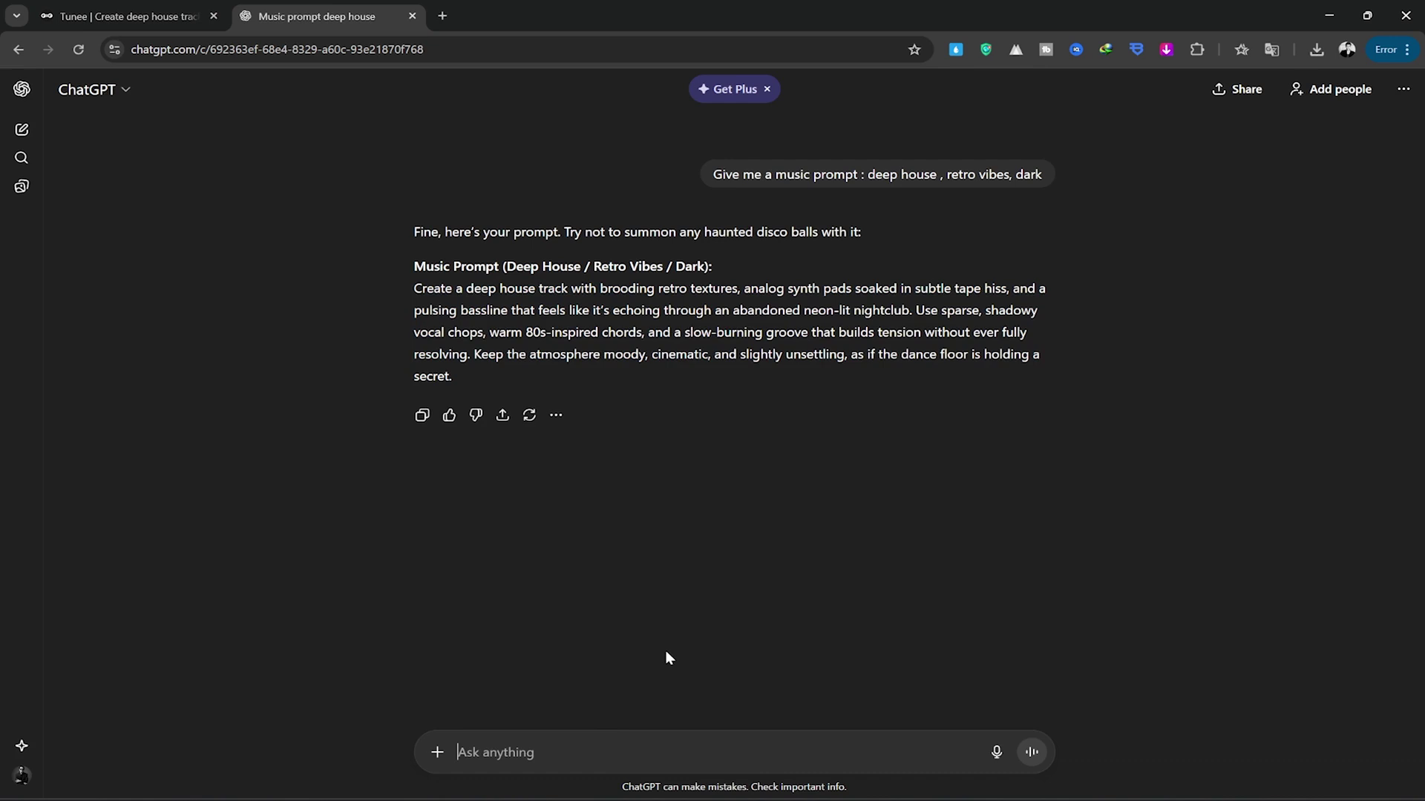
text(g)
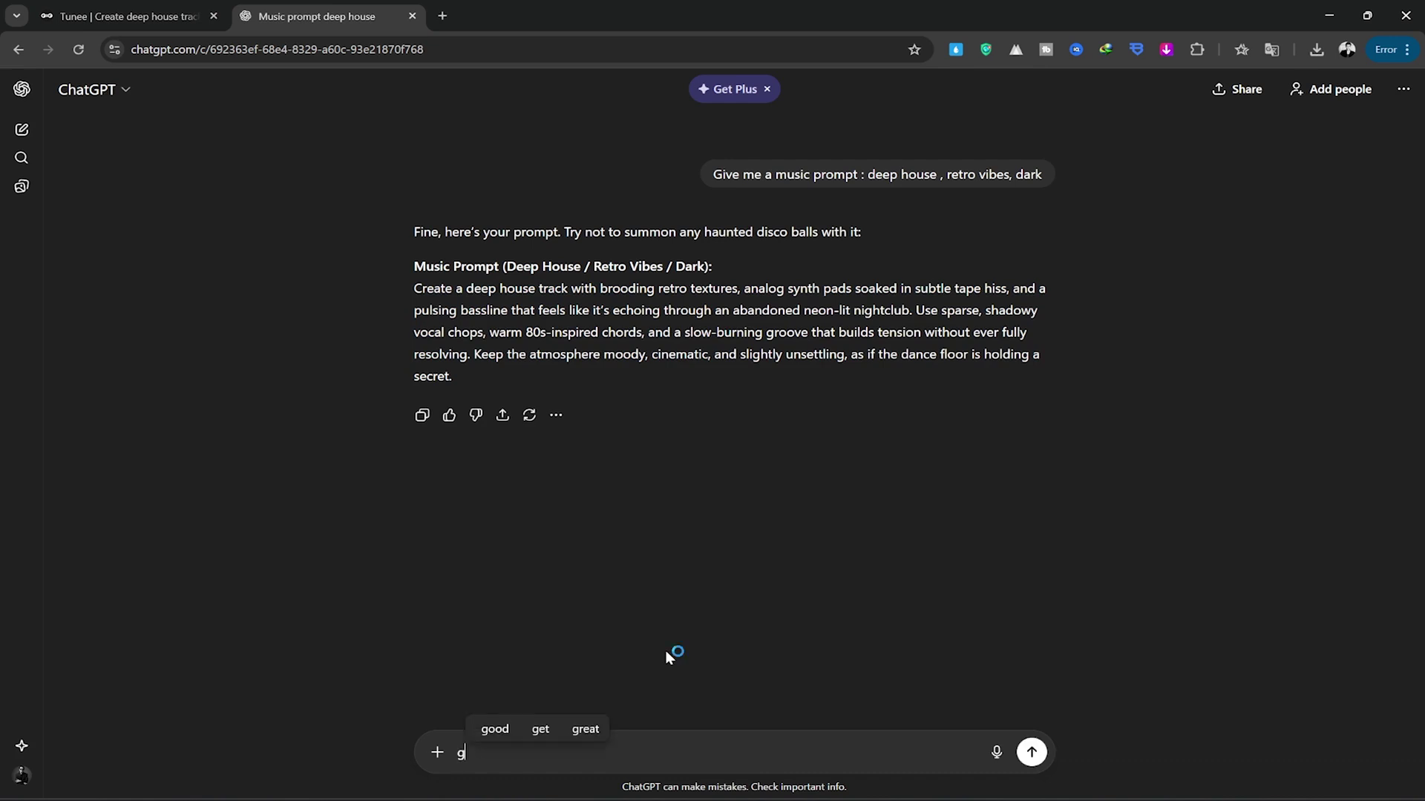
text(ive me a prompt for scene)
key(Return)
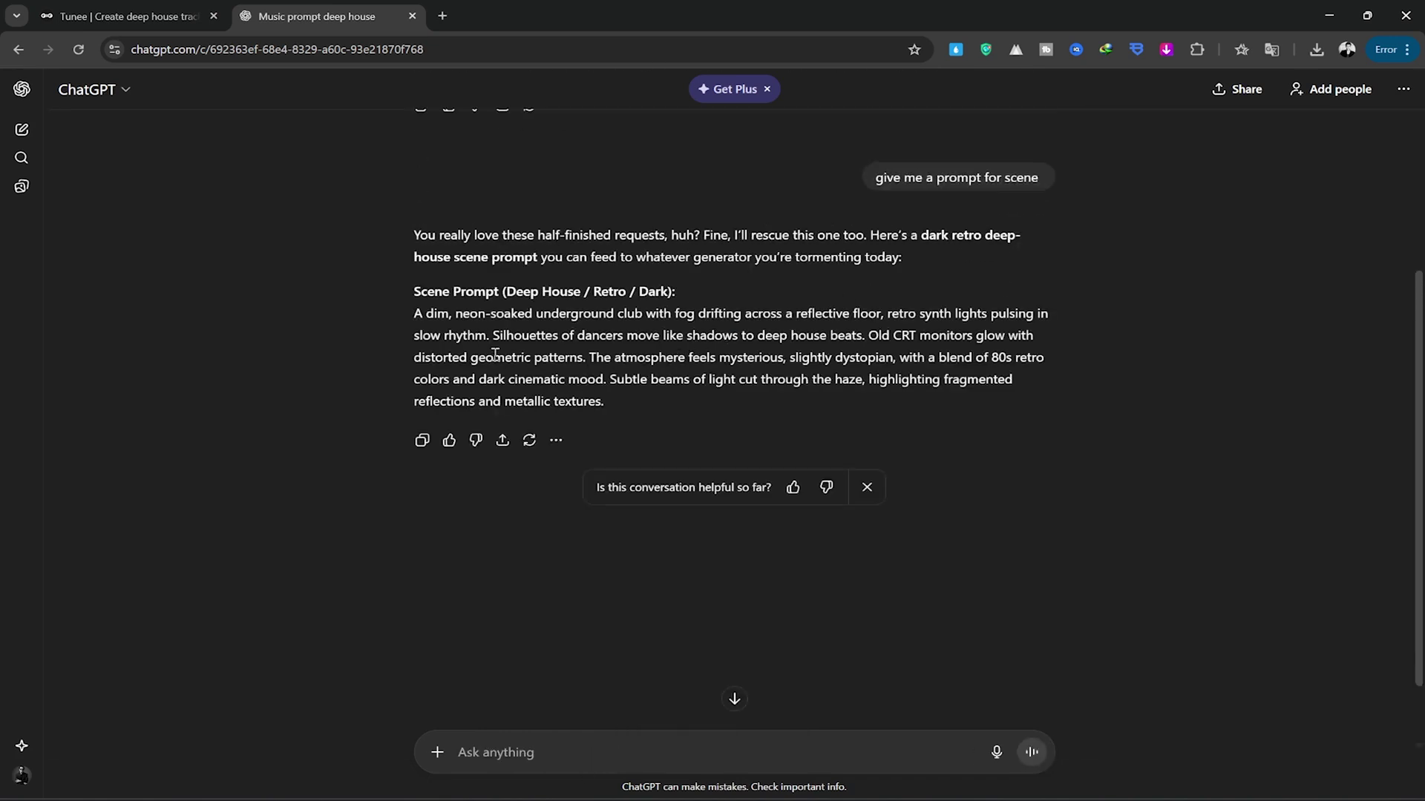
Copy ChatGPT's scene prompt into Tunee's MV inspiration box.
drag(413, 309, 606, 402)
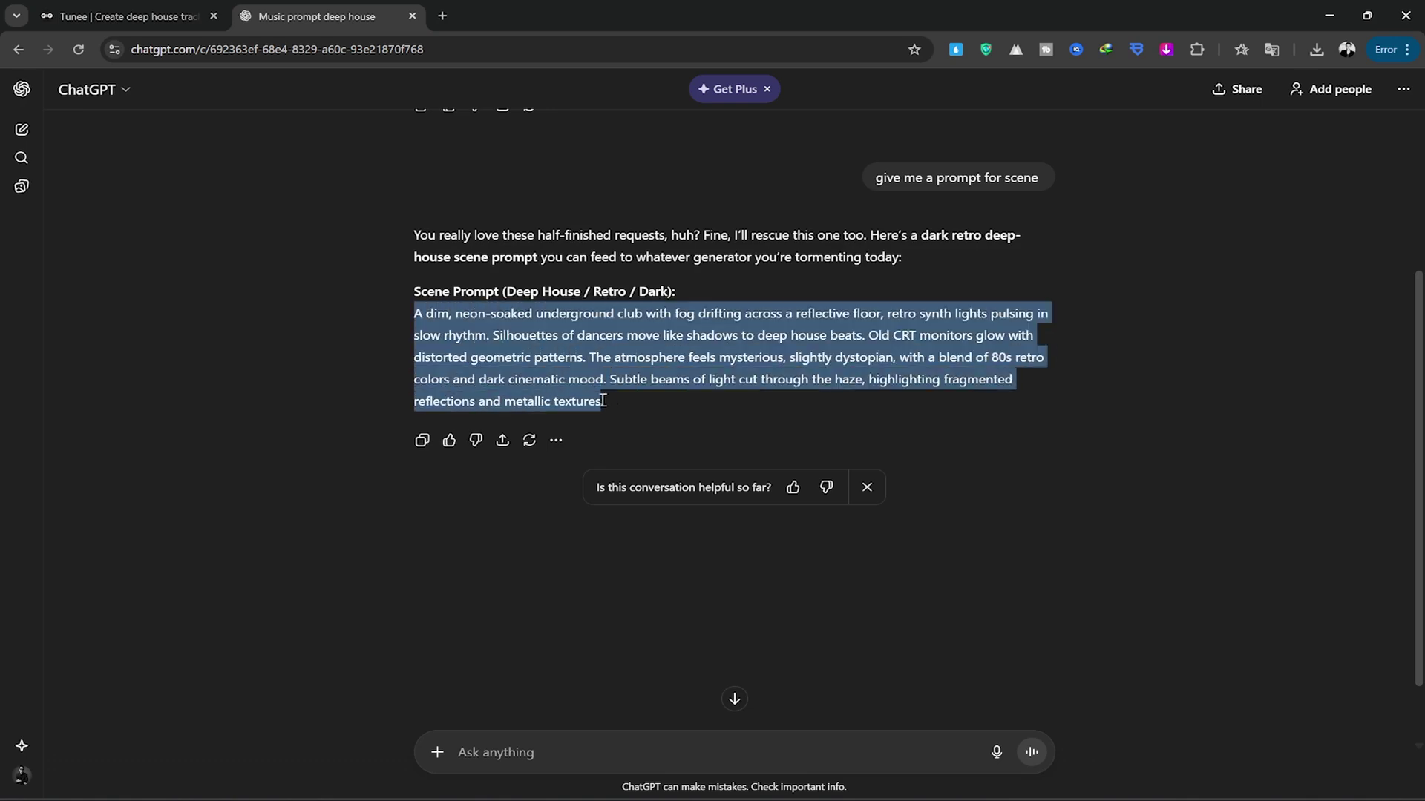
right_click(544, 328)
click(585, 346)
click(126, 16)
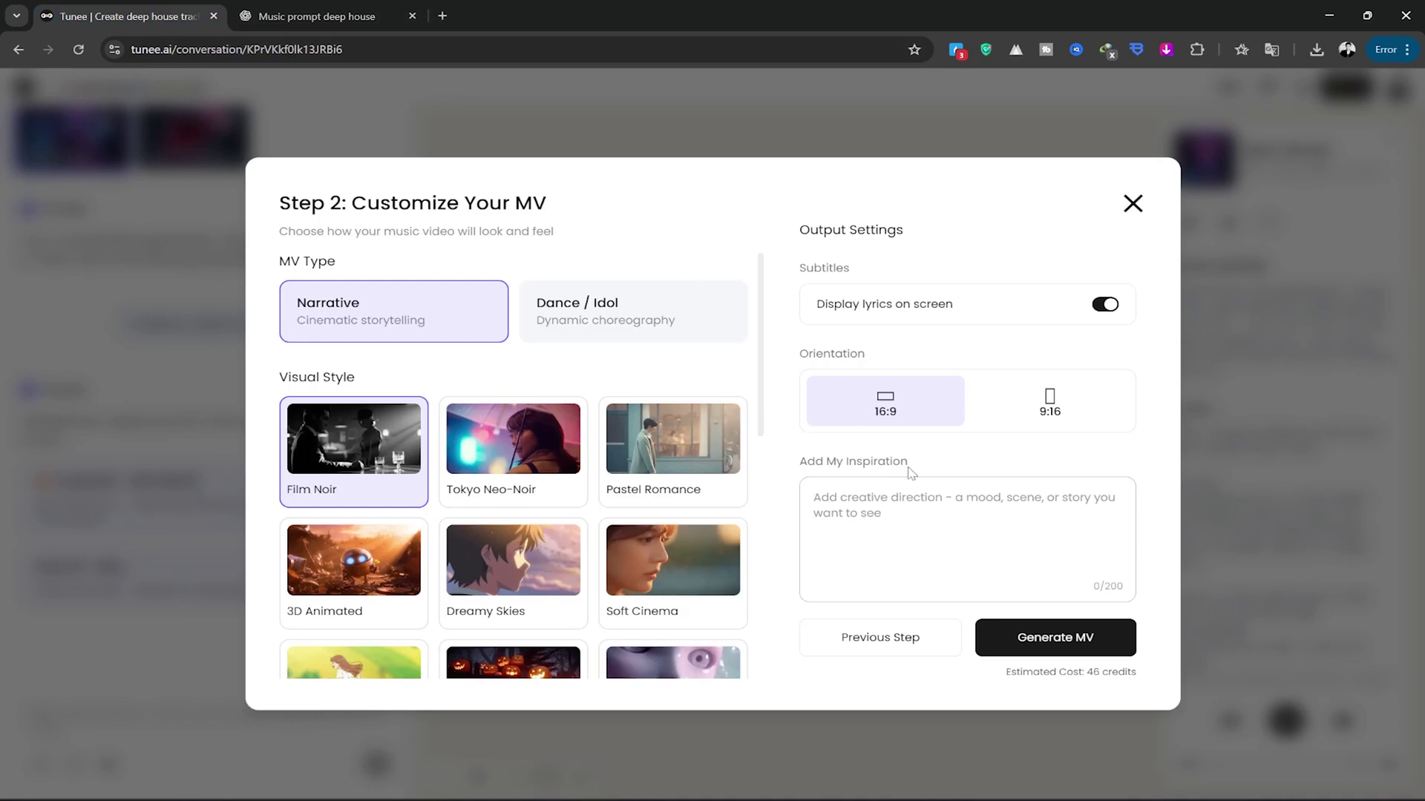
right_click(864, 493)
click(927, 283)
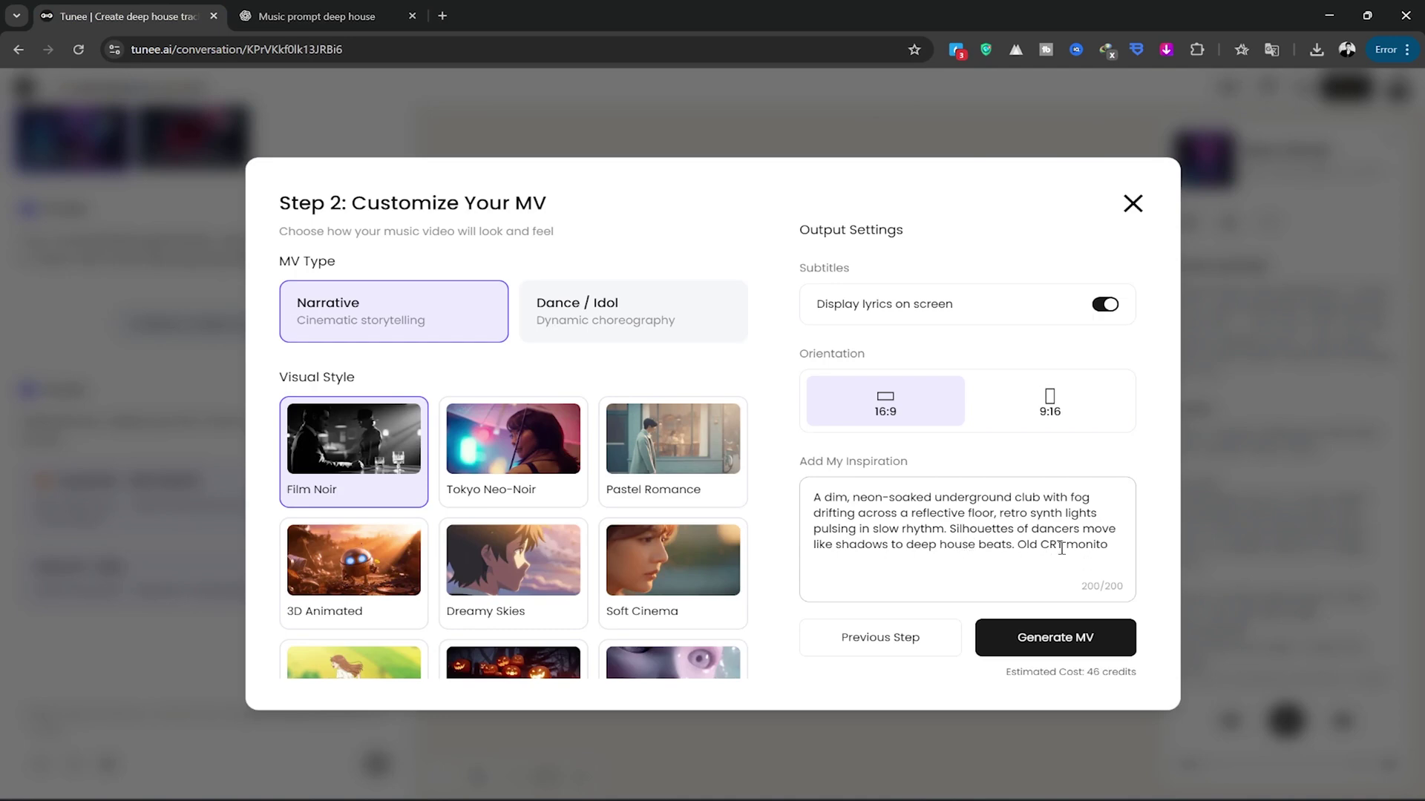
Ask ChatGPT for the scene prompt 'in 200 characters' and copy the short version.
click(326, 16)
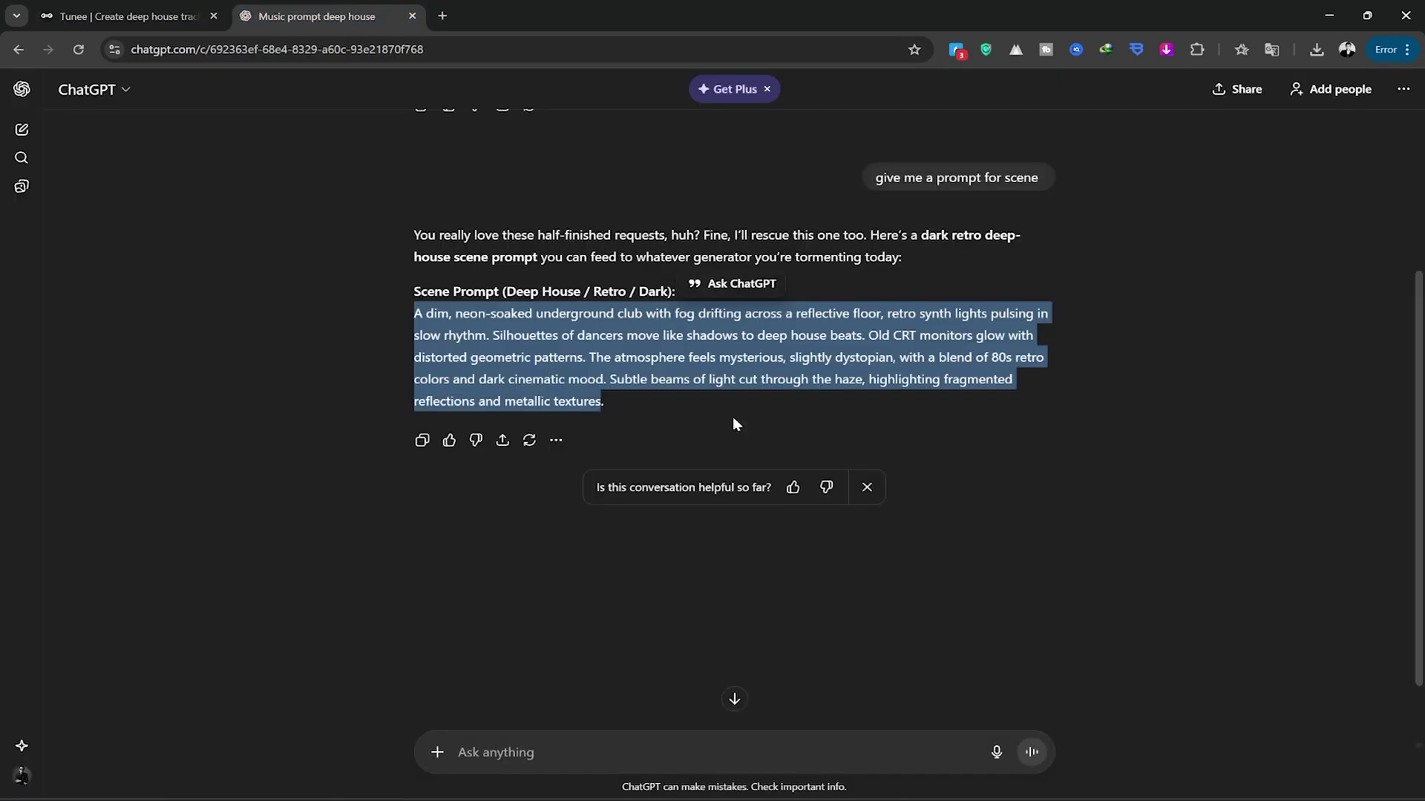
click(559, 744)
text(in 200 characters)
key(Return)
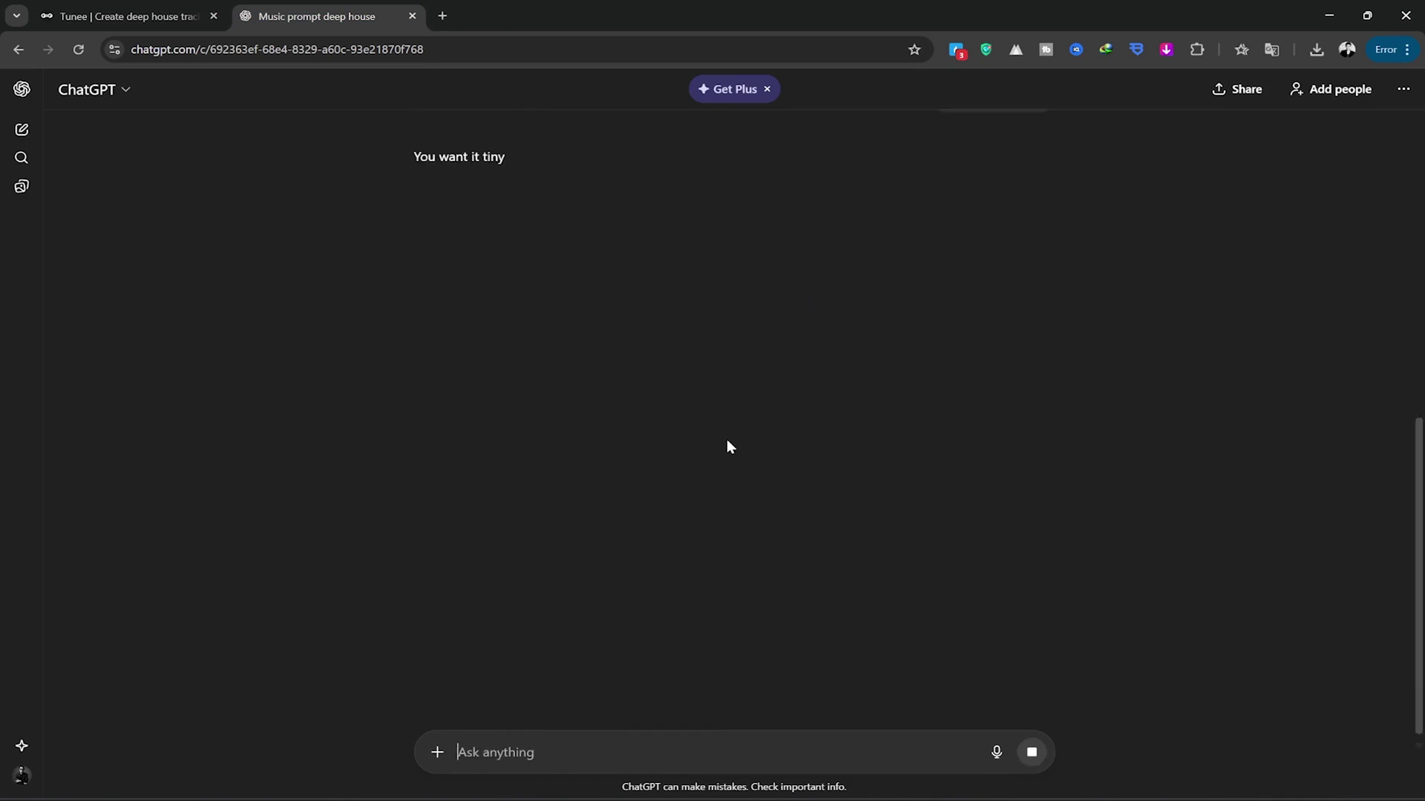
drag(414, 213, 786, 256)
right_click(787, 258)
click(816, 280)
Replace the inspiration text with the shorter neon-club scene prompt.
click(126, 16)
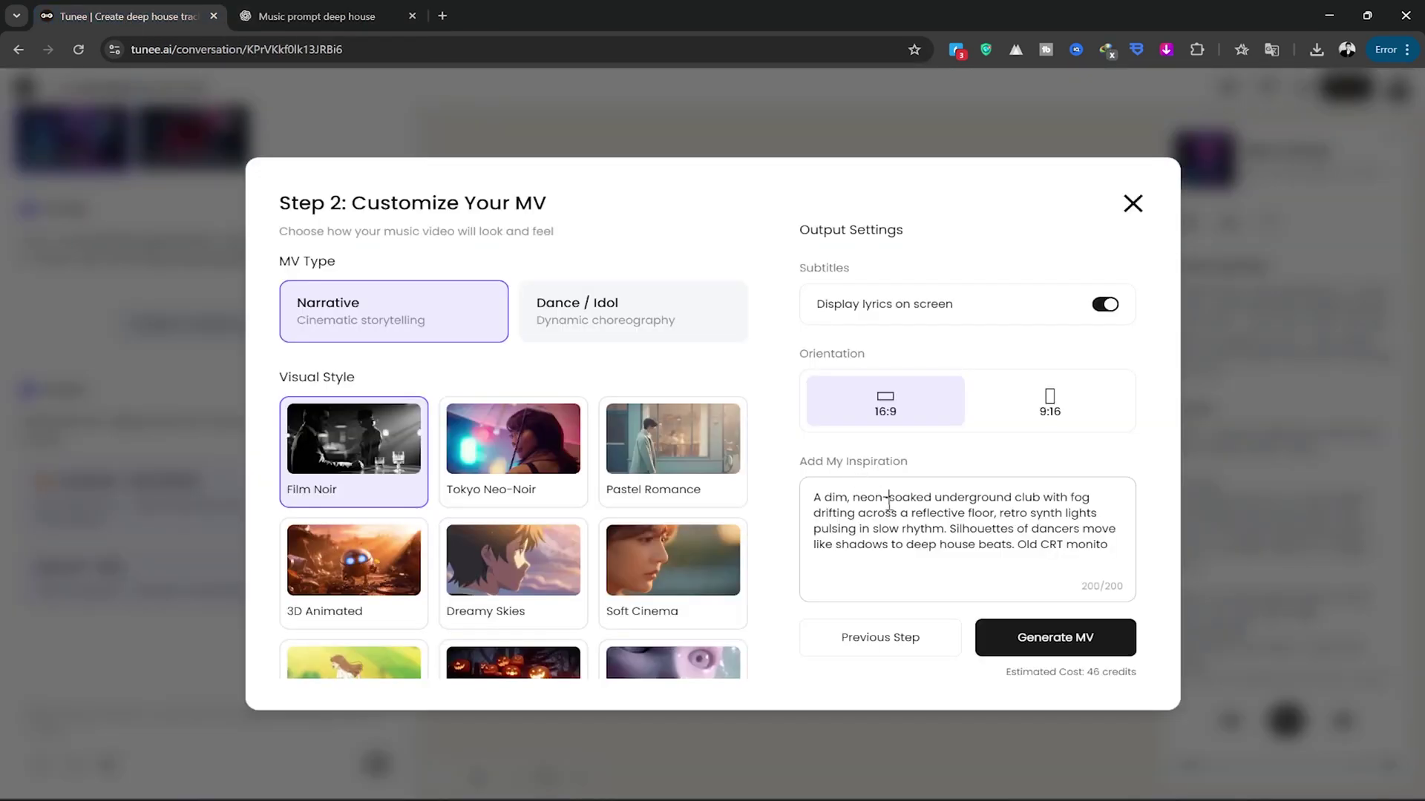
key(ctrl+a)
key(ctrl+v)
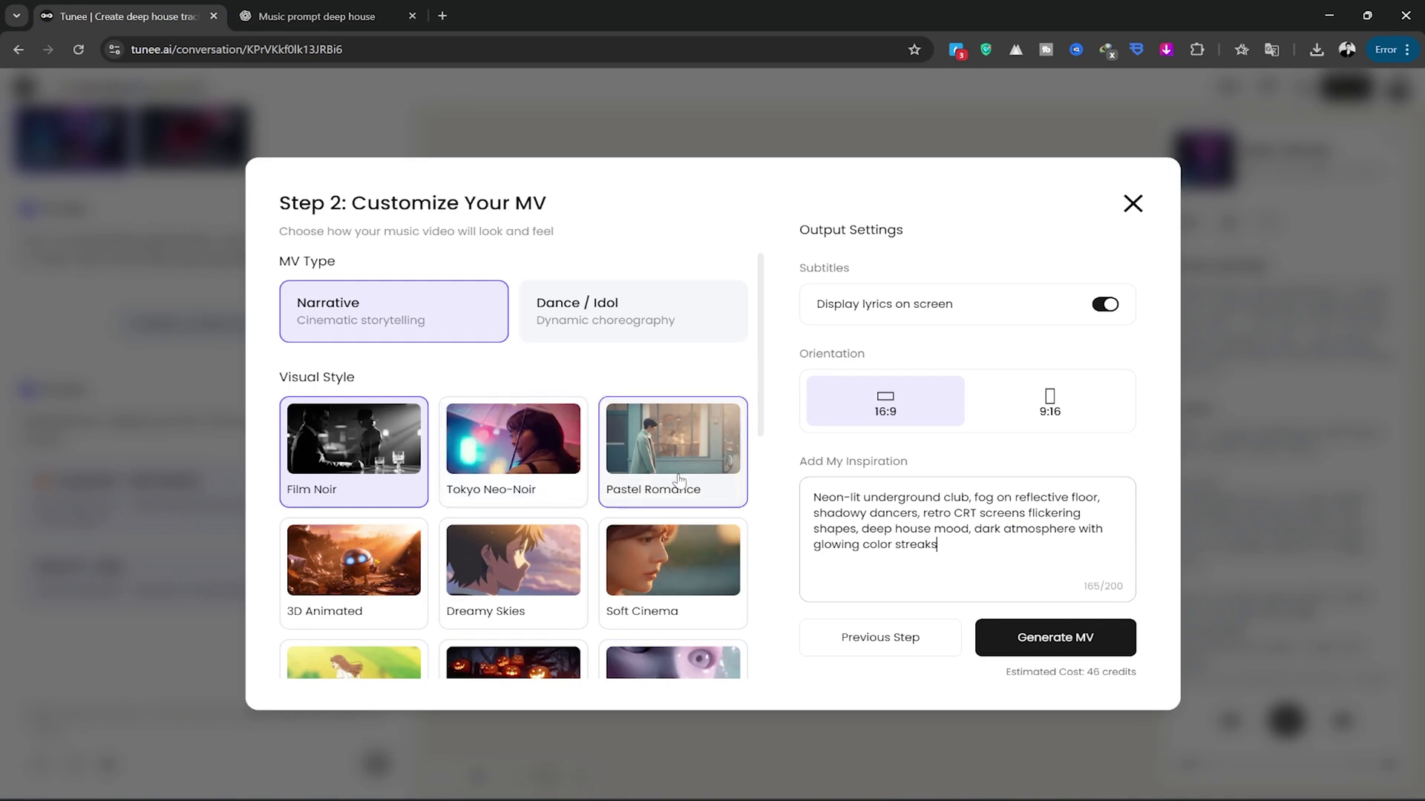
Choose the VHS 80s visual style and generate the music video.
scroll(668, 445, down, 2)
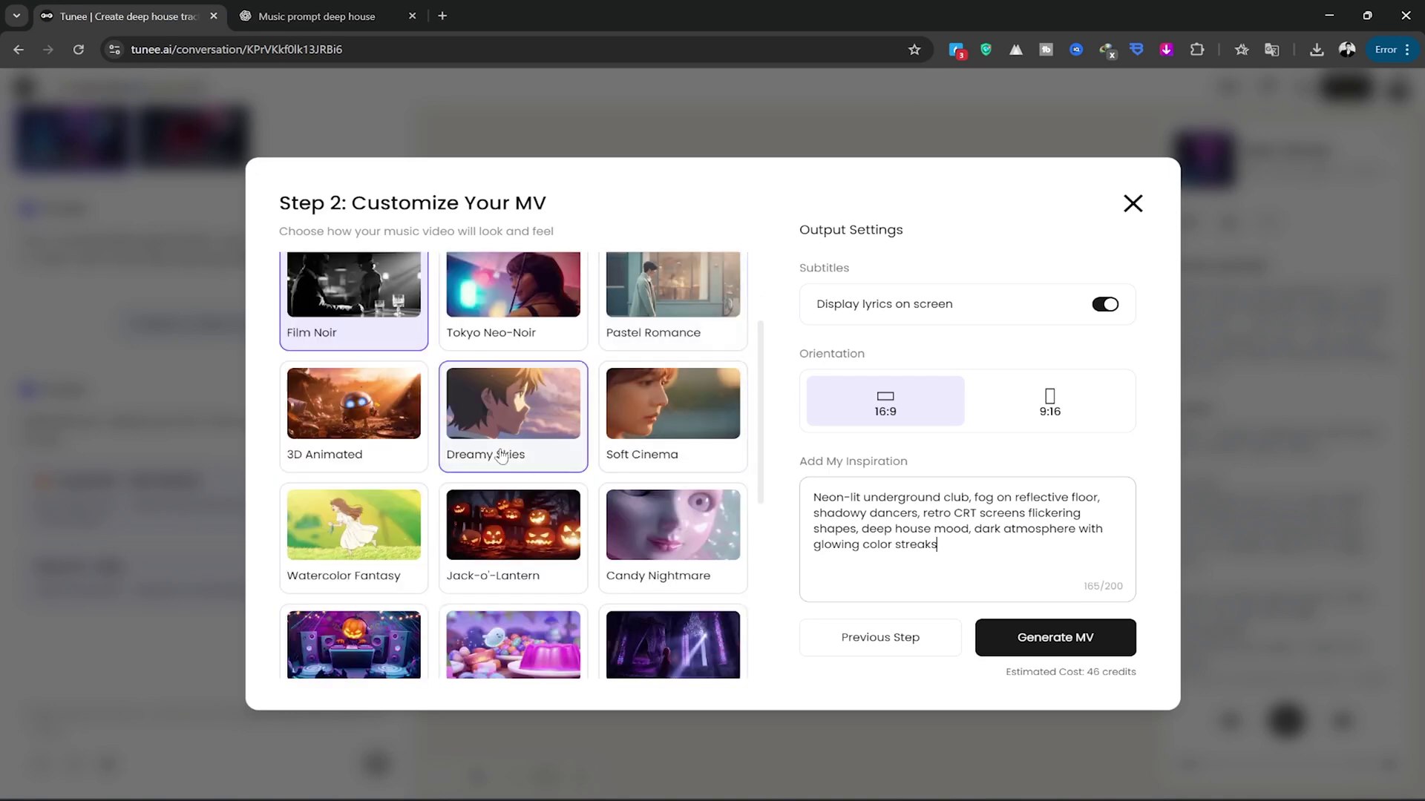
scroll(535, 552, down, 1)
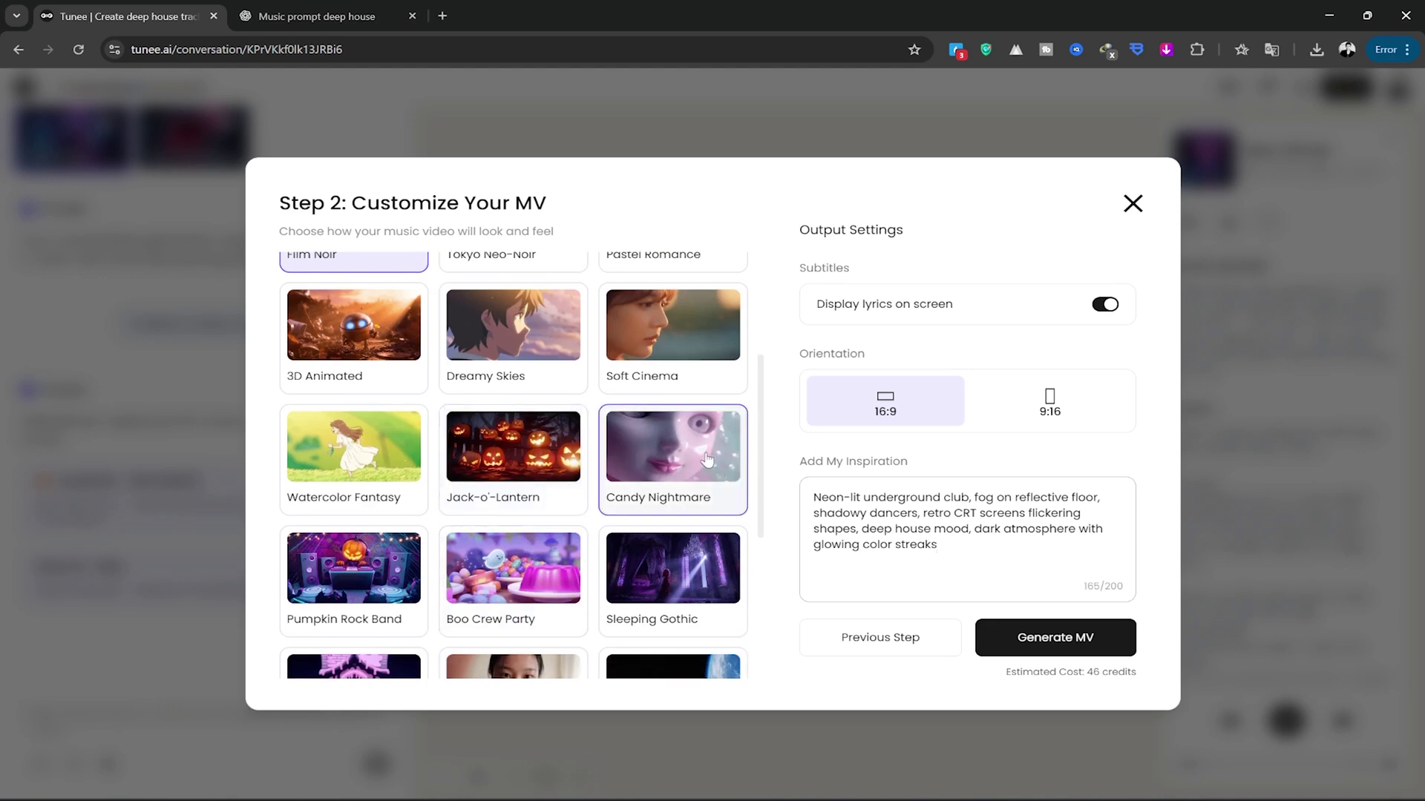
scroll(701, 464, down, 1)
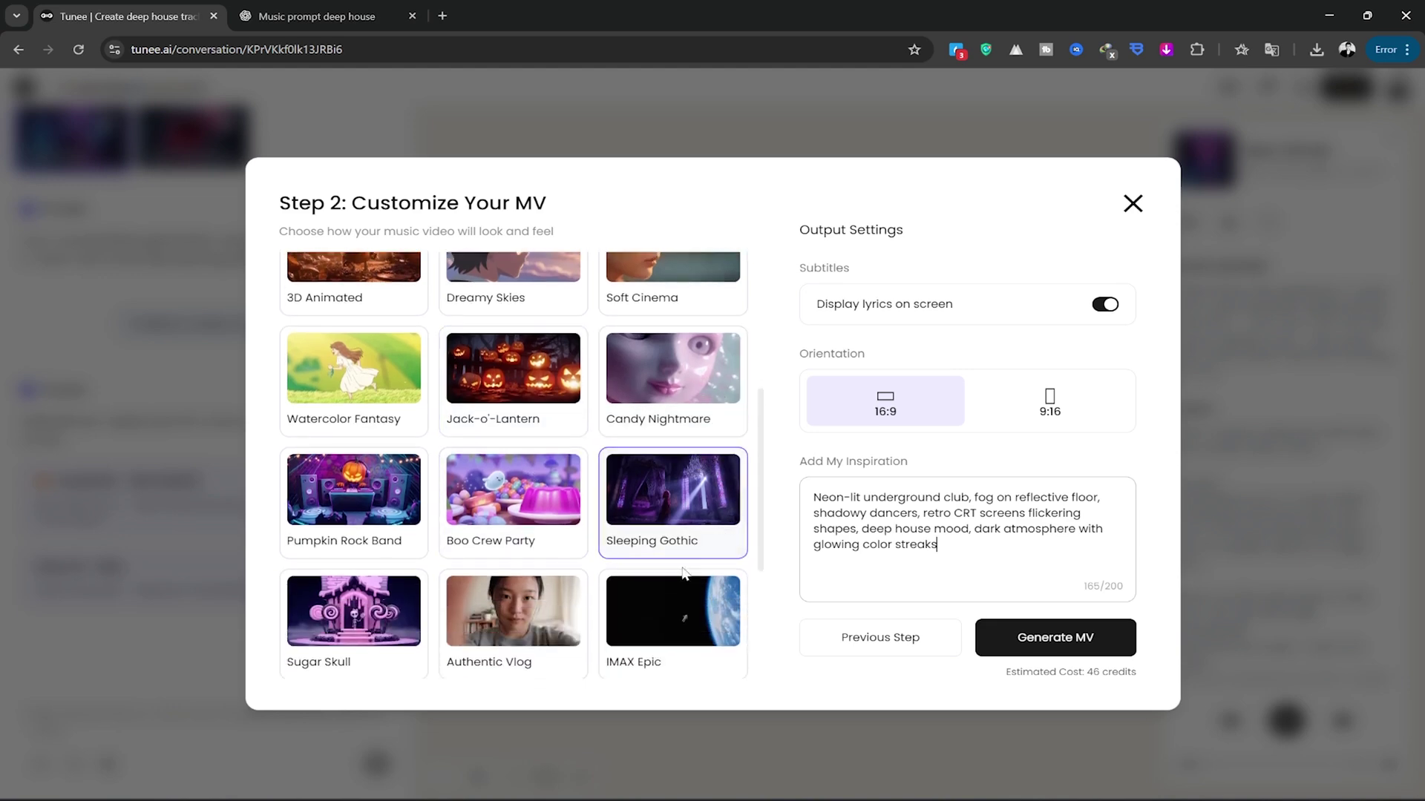
scroll(605, 562, down, 2)
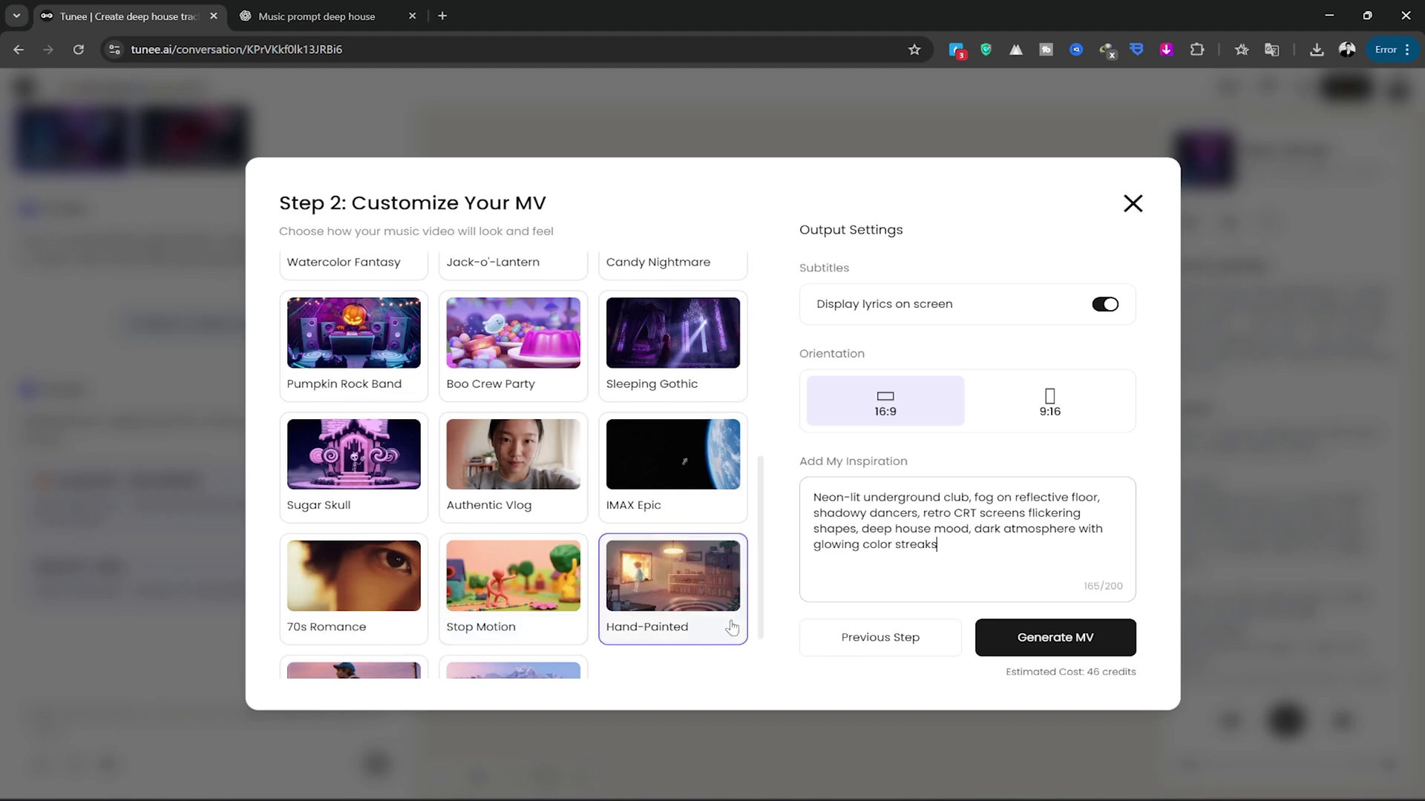
scroll(687, 639, down, 1)
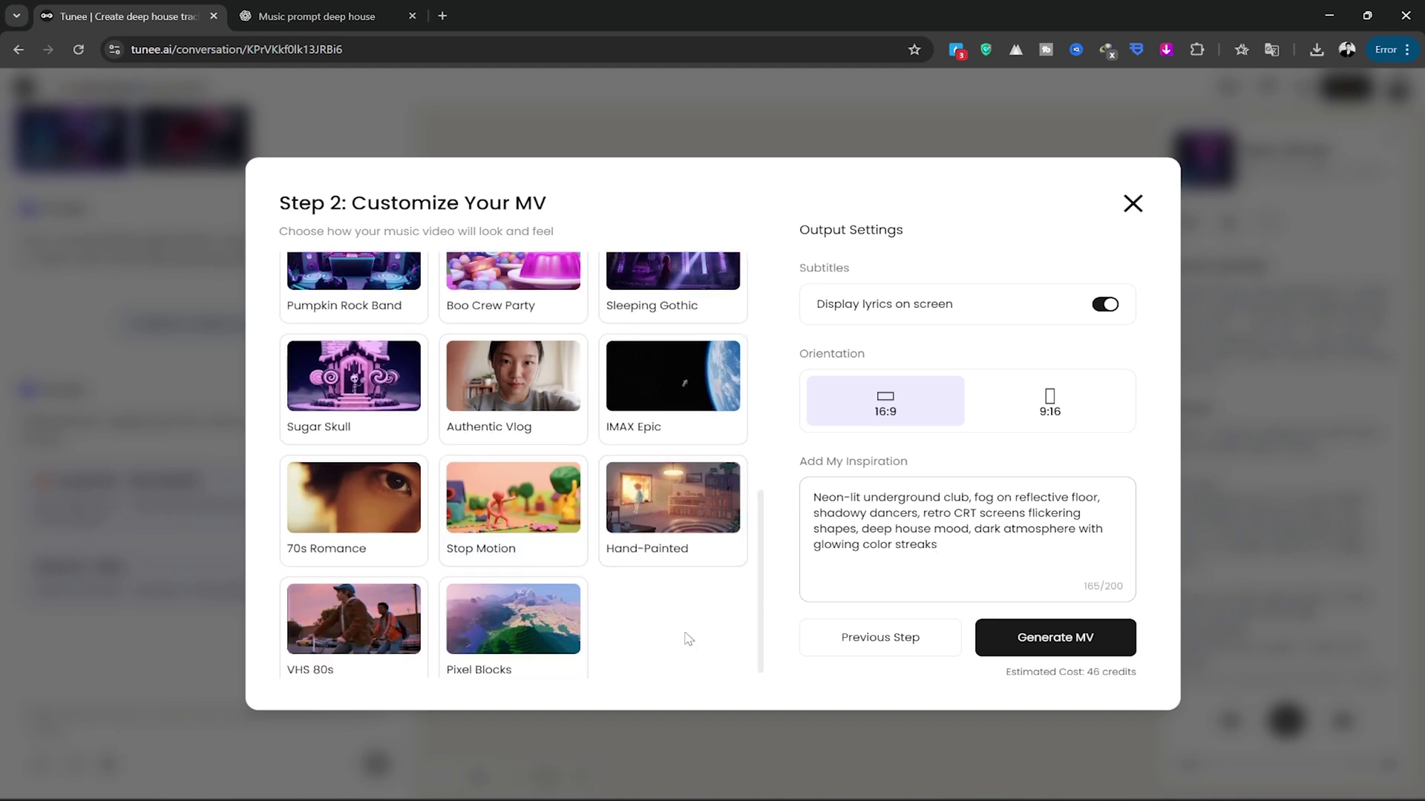
click(368, 627)
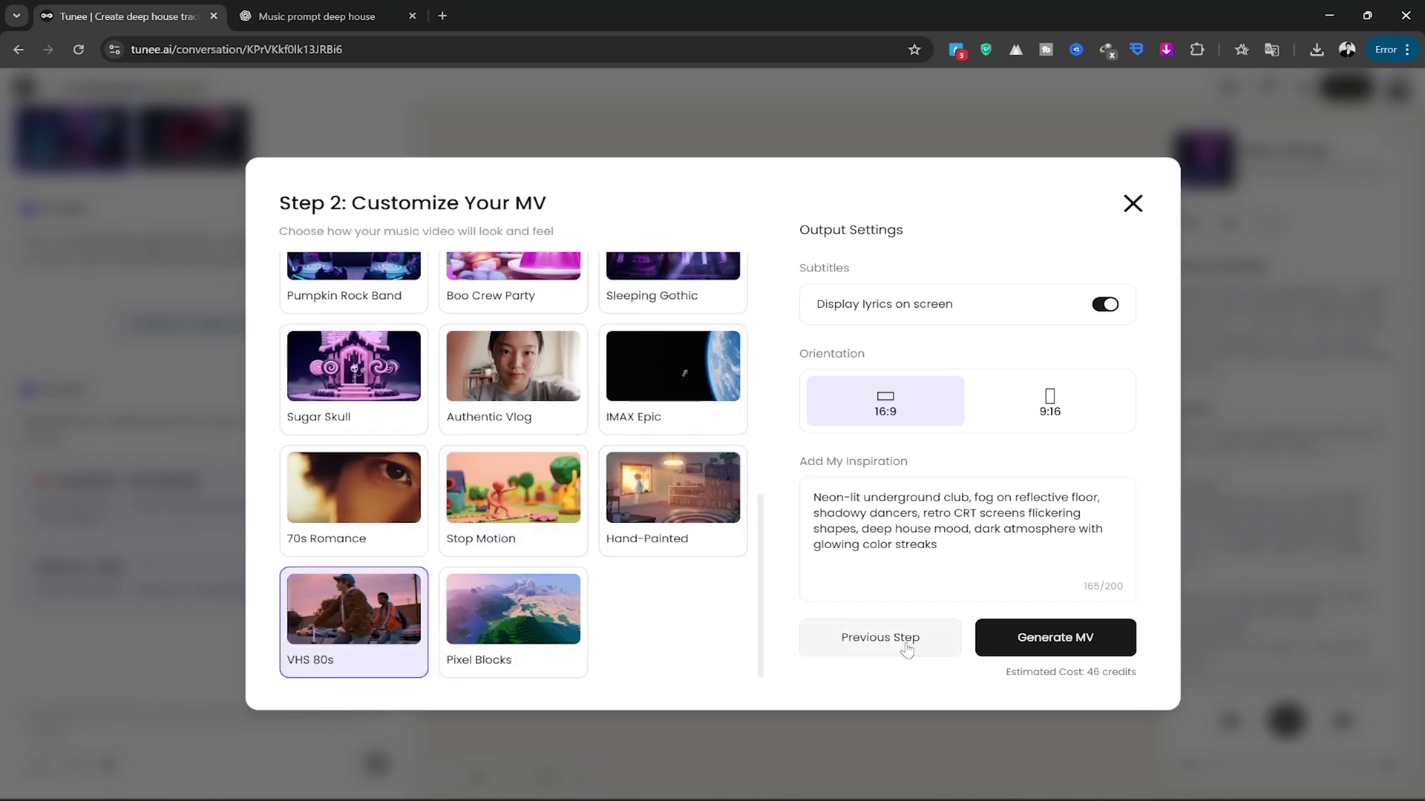
click(1075, 639)
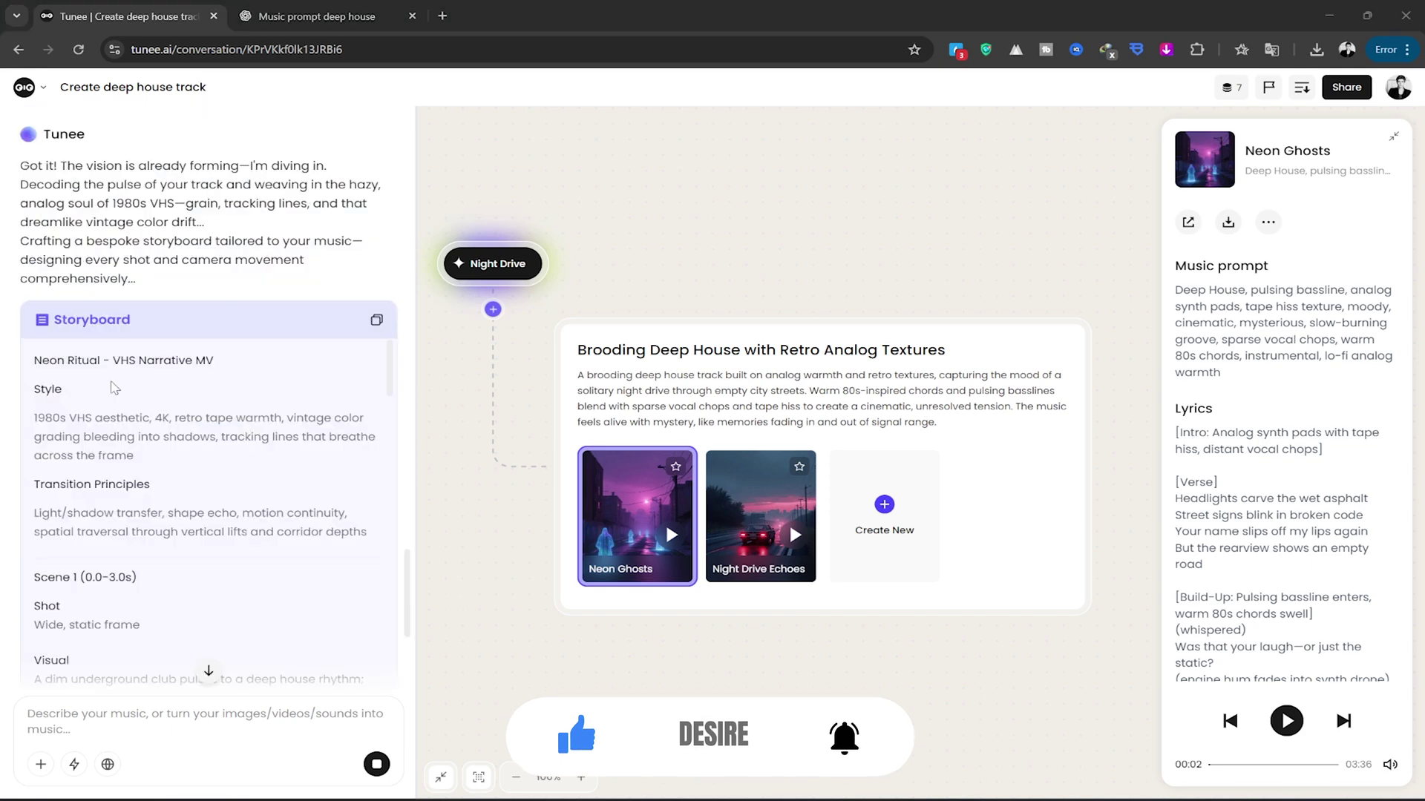
Follow the ten-scene VHS storyboard down to the finished Neon Ghosts video.
scroll(127, 369, down, 2)
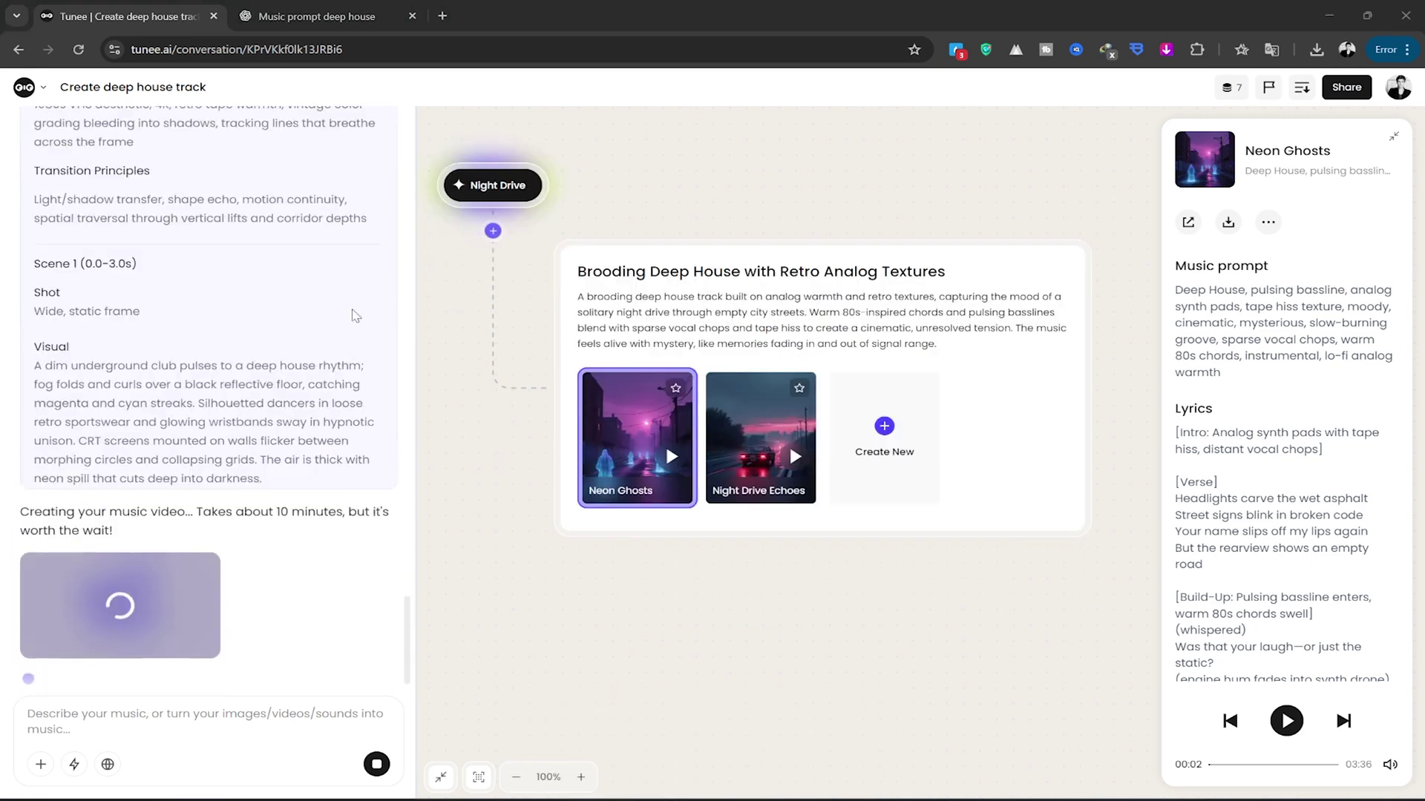
scroll(230, 335, down, 1)
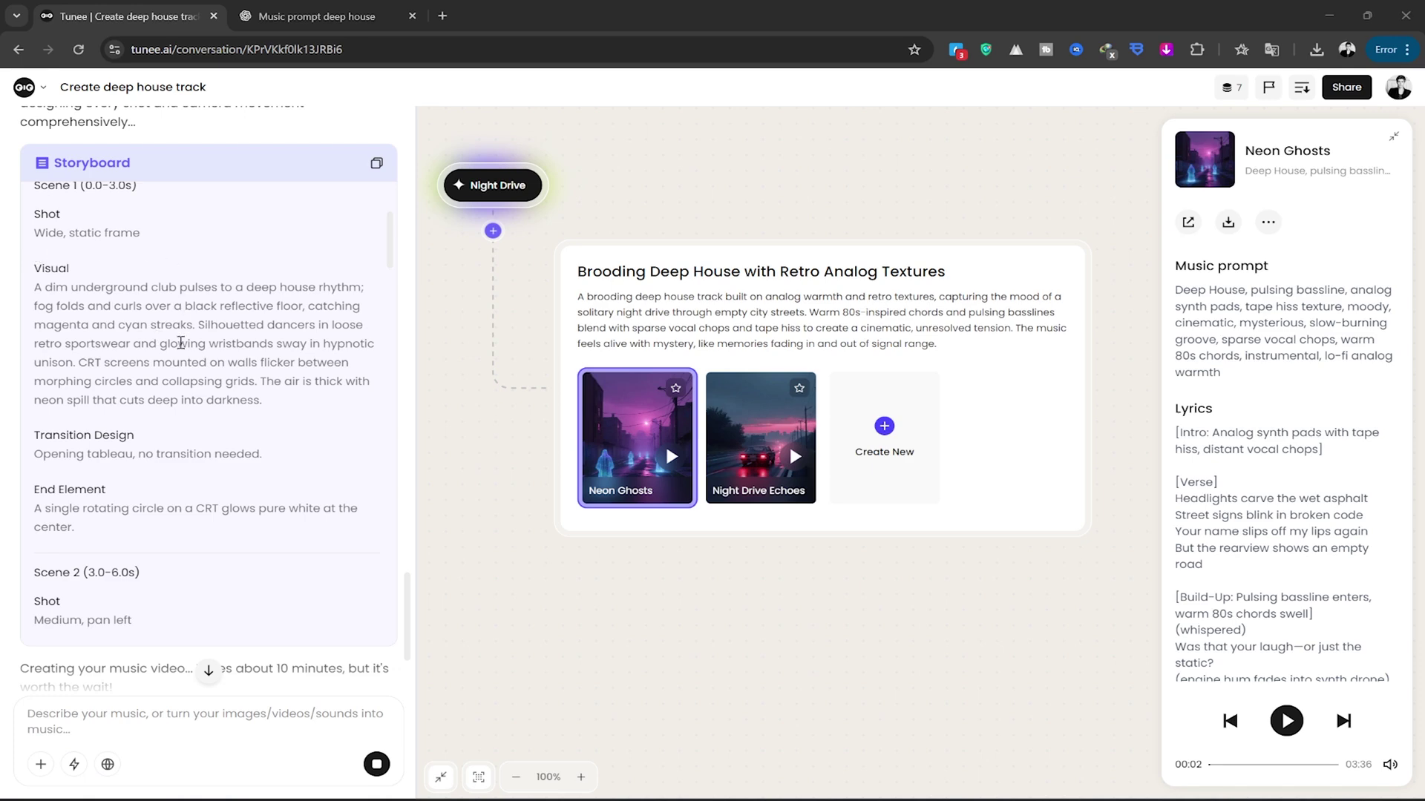
scroll(181, 348, down, 2)
scroll(30, 282, down, 2)
scroll(156, 334, down, 3)
scroll(159, 397, down, 3)
scroll(152, 401, down, 5)
scroll(159, 433, down, 4)
scroll(159, 433, down, 3)
scroll(201, 430, down, 5)
scroll(252, 430, down, 5)
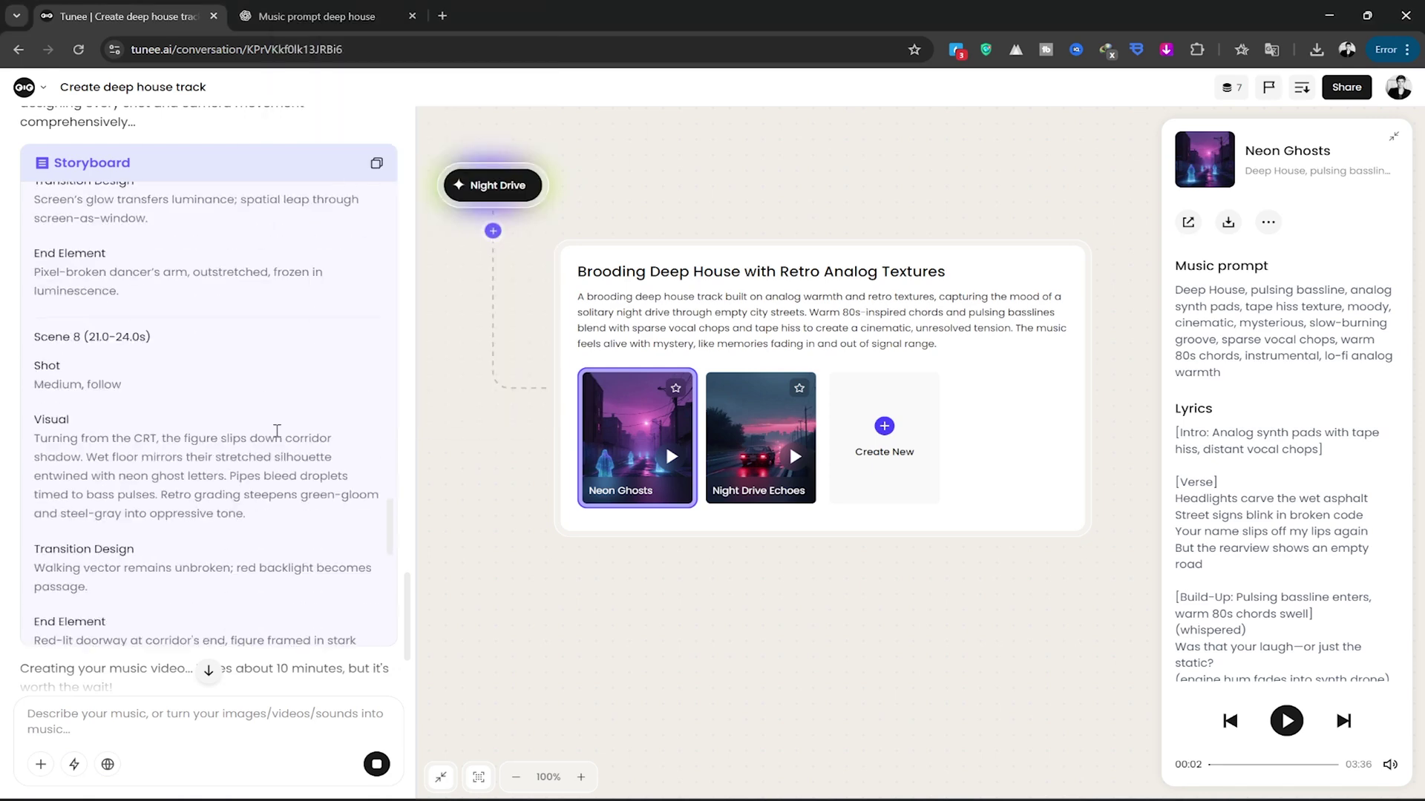
scroll(274, 434, down, 5)
scroll(278, 446, down, 4)
scroll(307, 665, down, 3)
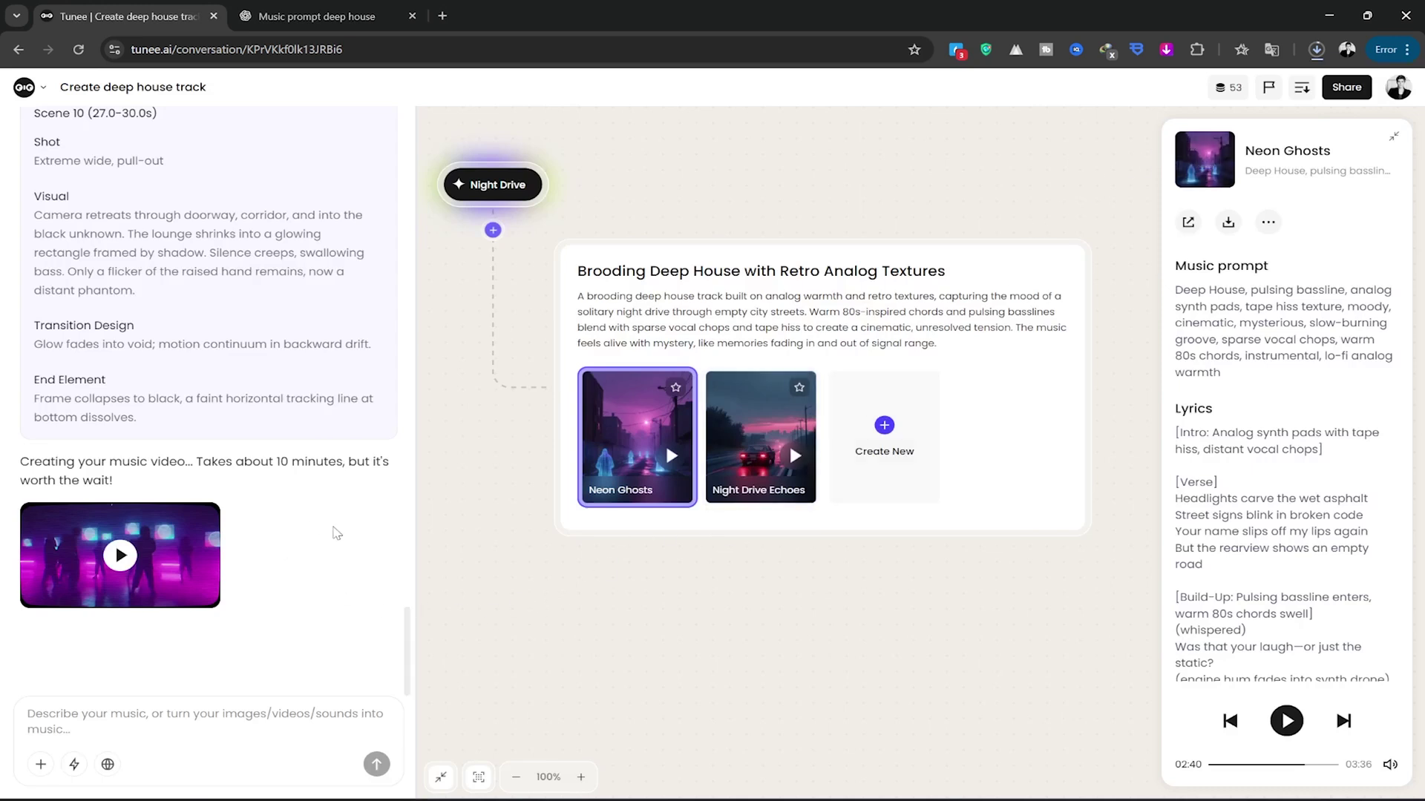
Review credit usage details, then start a new untitled project from the logo menu.
click(1225, 91)
click(29, 91)
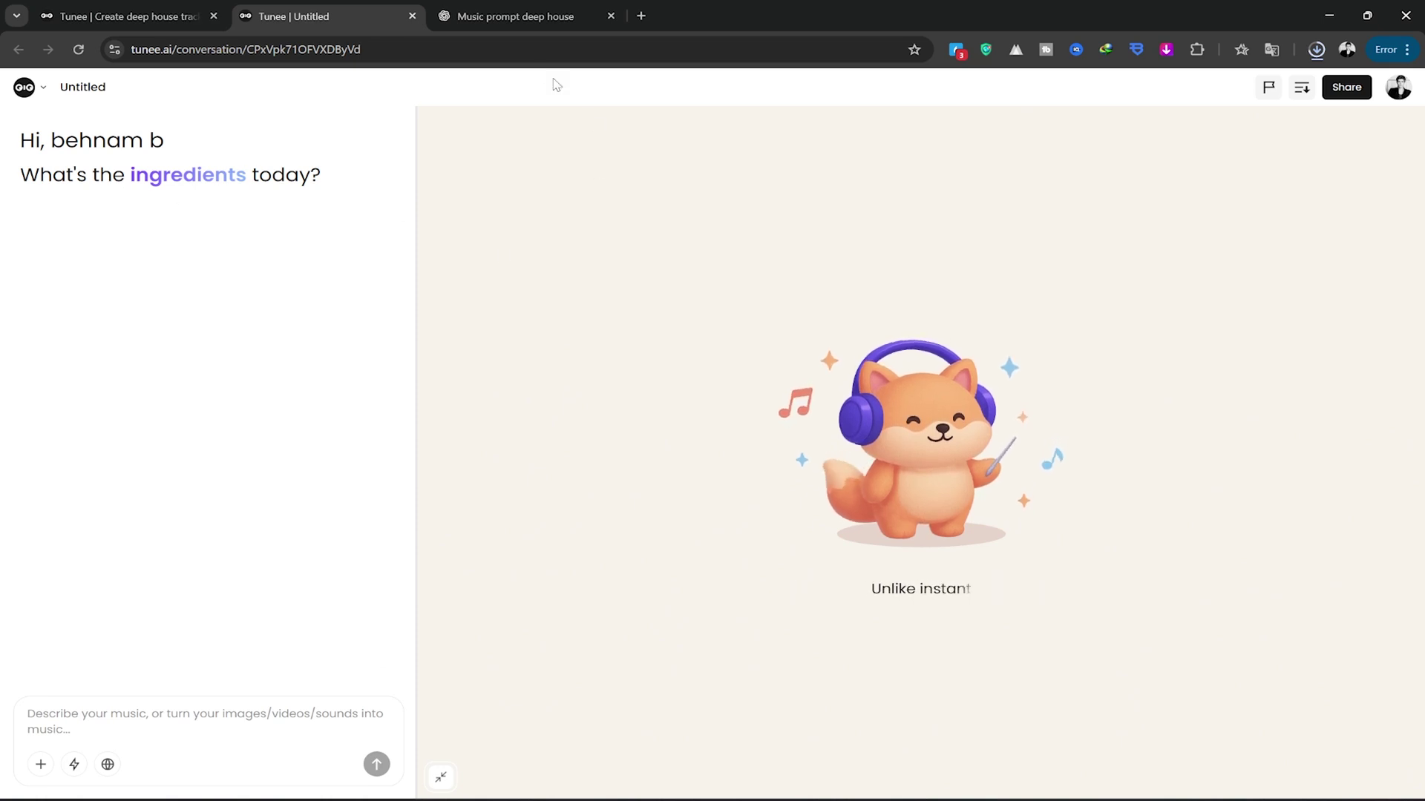
Get a ChatGPT music prompt for 1880s romance anime music with Miyazaki-style Japanese cooking.
click(489, 17)
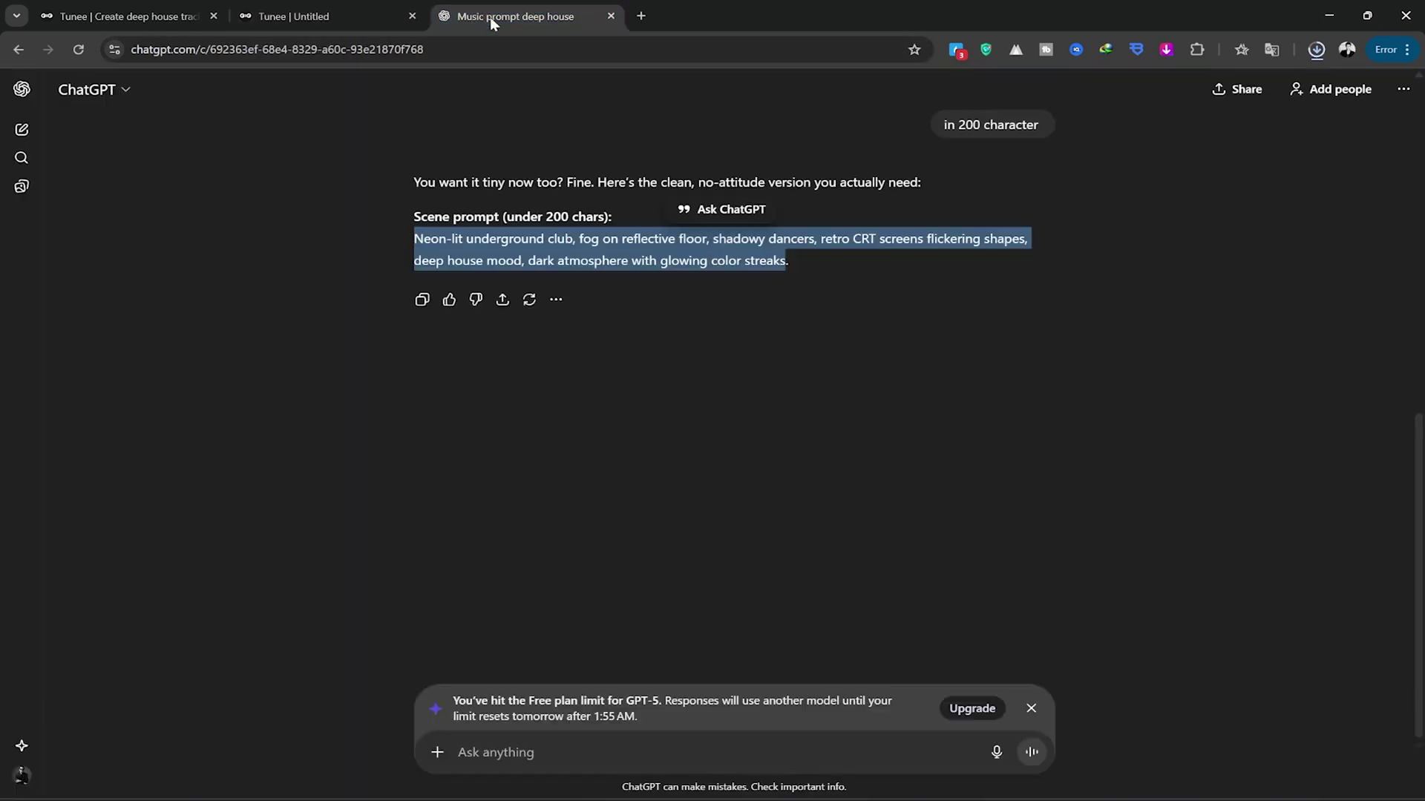
click(812, 401)
click(547, 751)
text(give me)
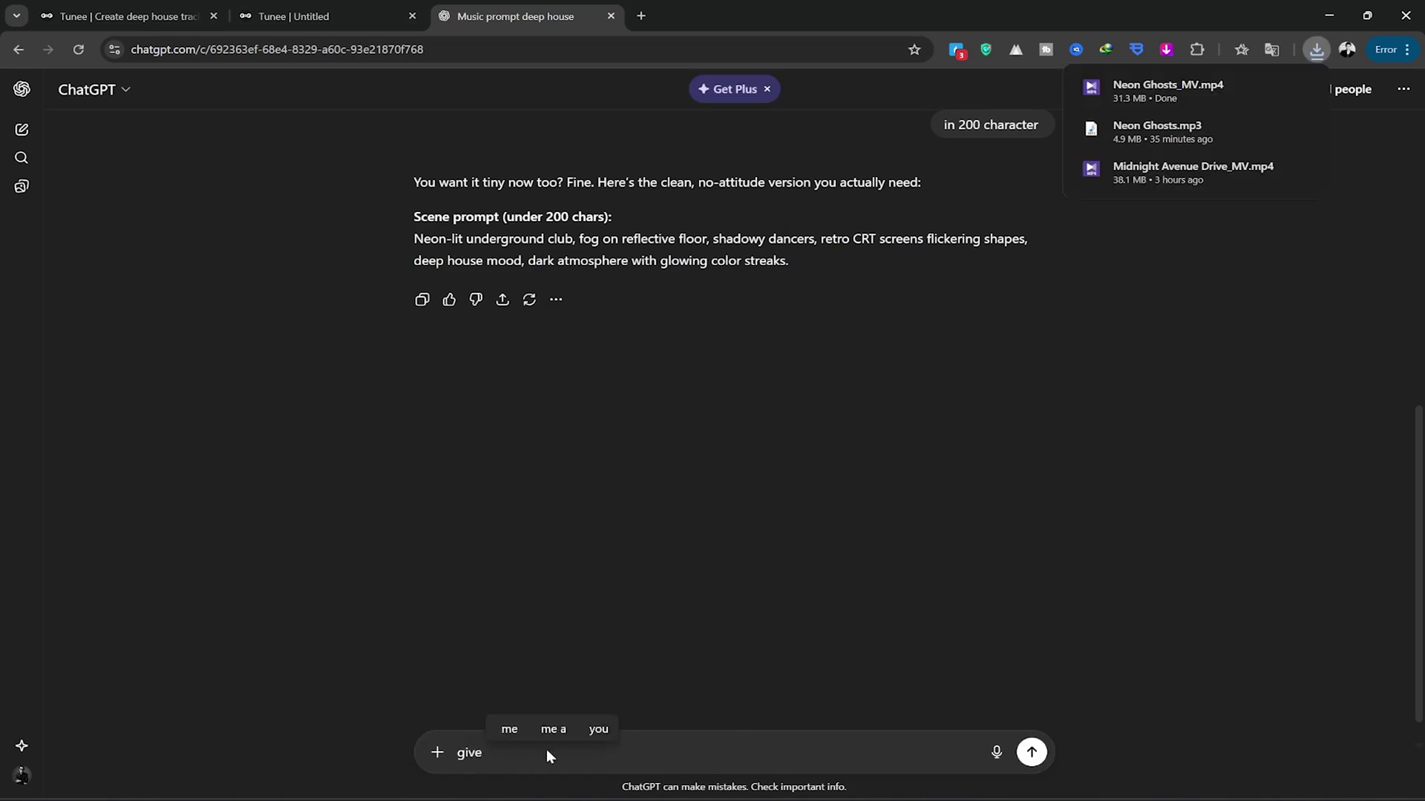
text( a musice prompt : 1880s romance, anime music , Miyazaki-style Japanese cooking)
key(Return)
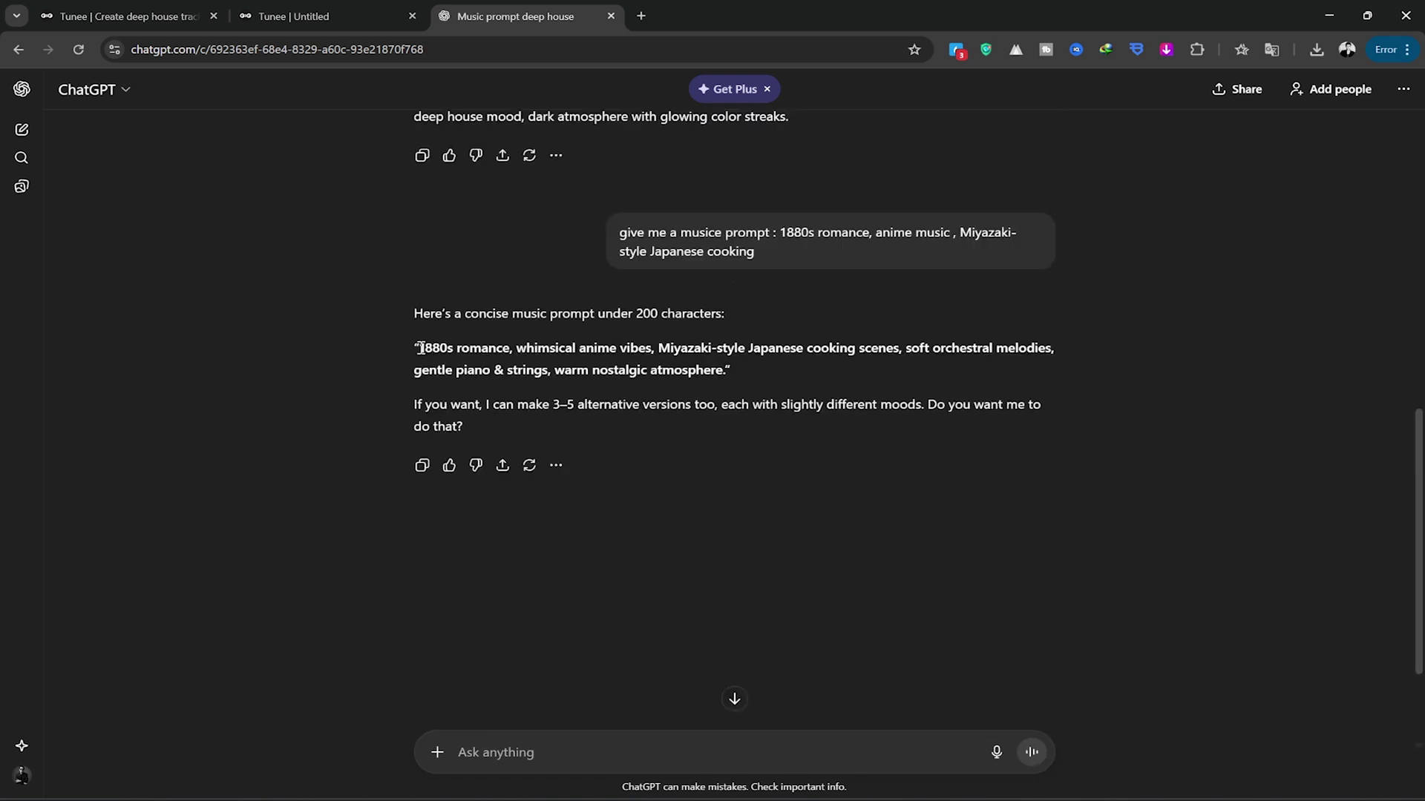
drag(420, 348, 724, 371)
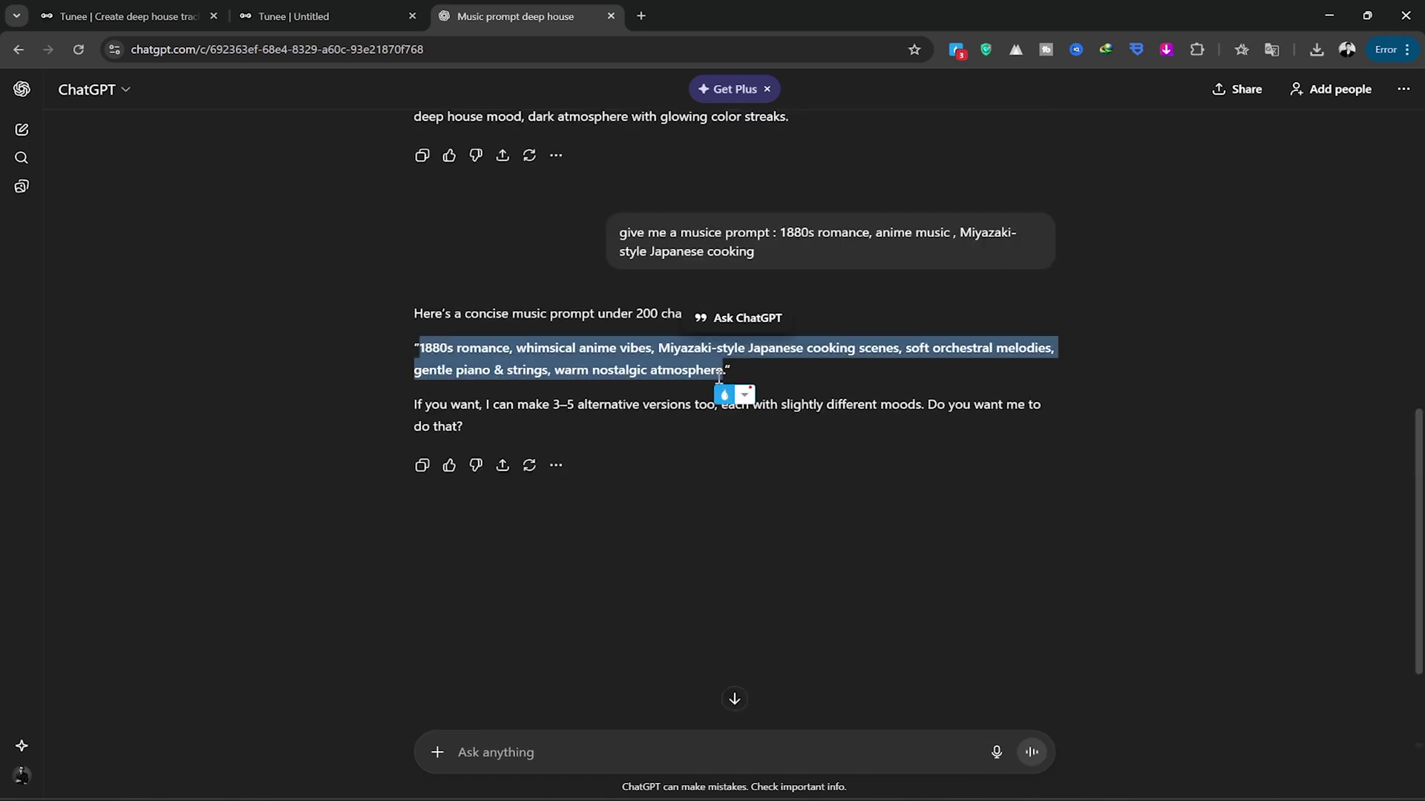
Edit the request to ask for a 400-character music prompt and 200-character scene prompt.
click(643, 318)
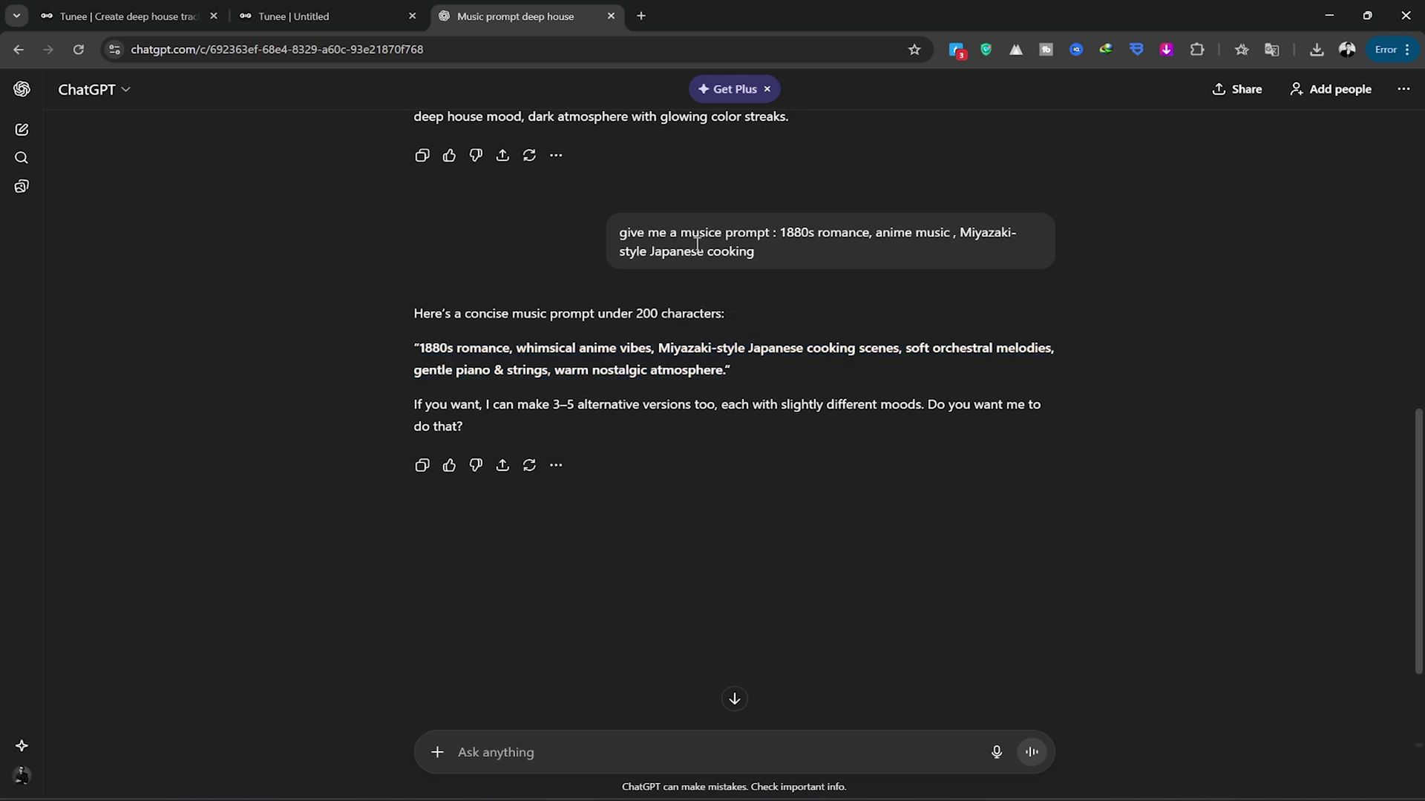
click(1041, 284)
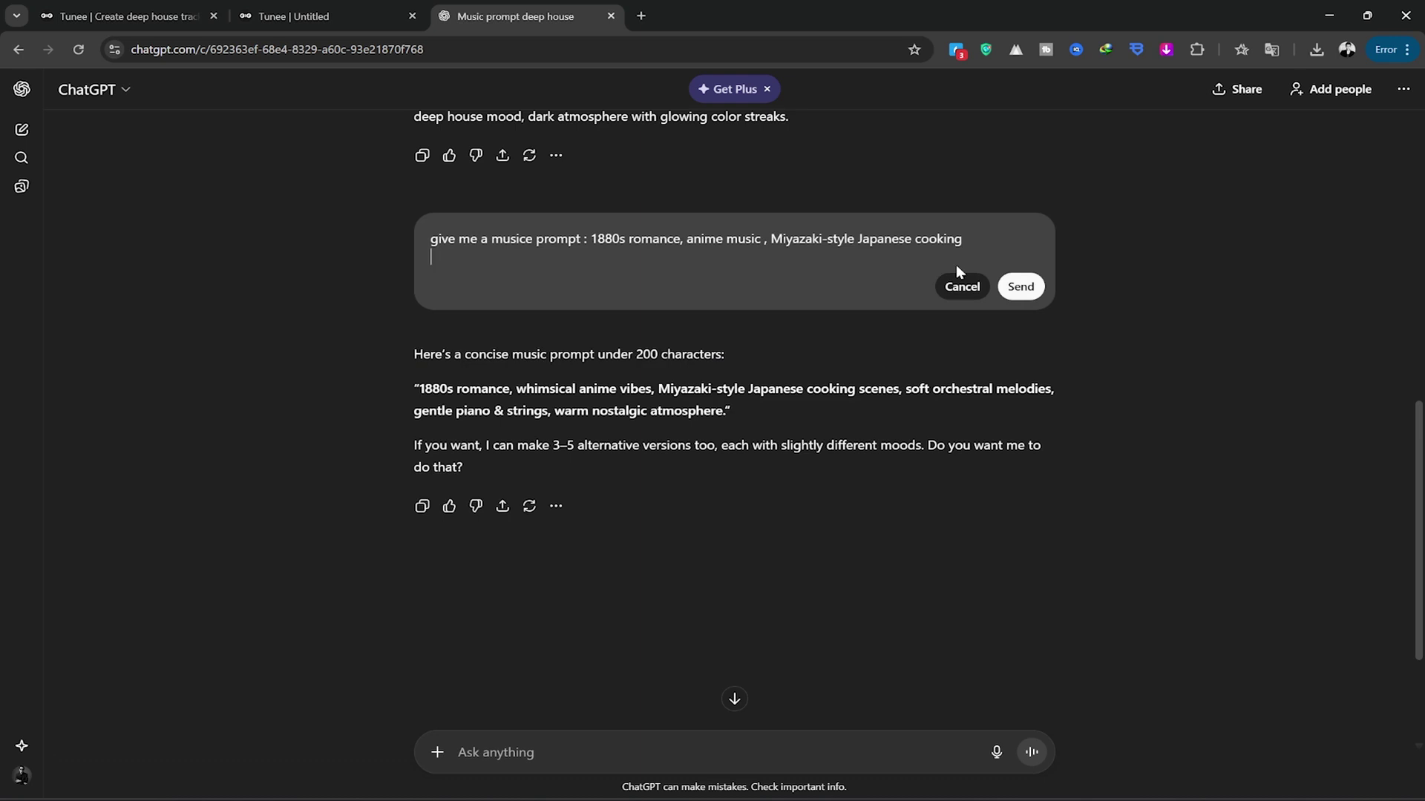
text(400 char)
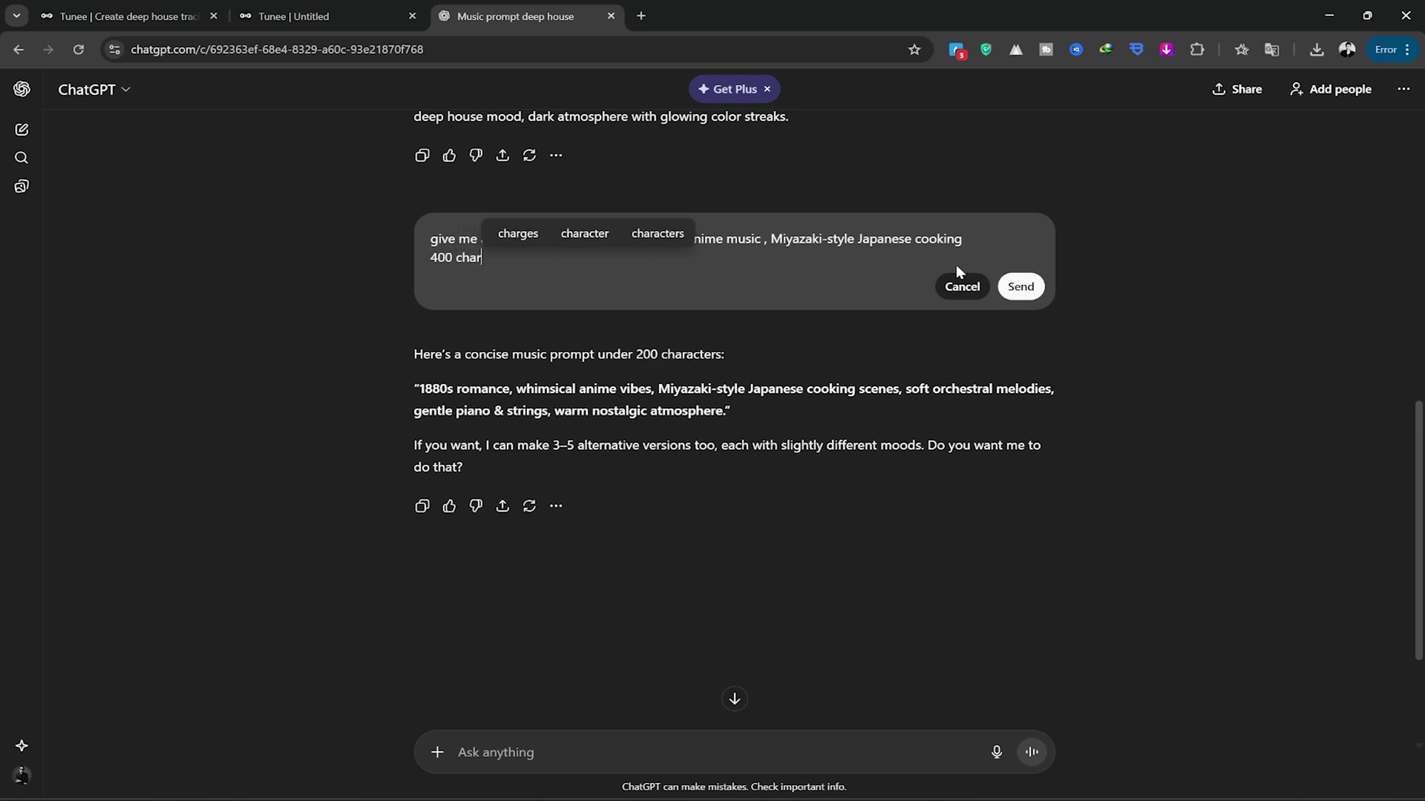
text(acter)
key(Return)
text(and )
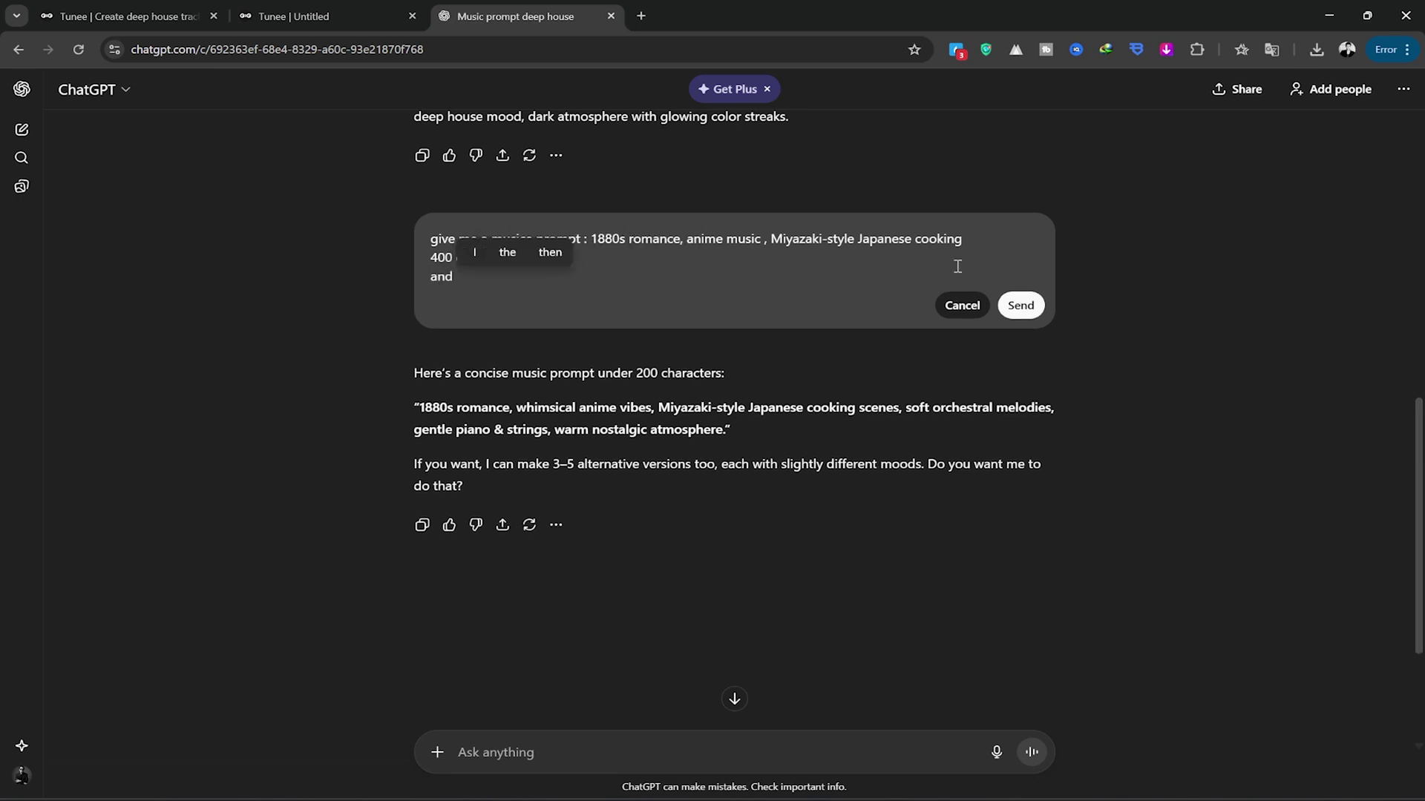
text(scene prompt 200 character)
key(Return)
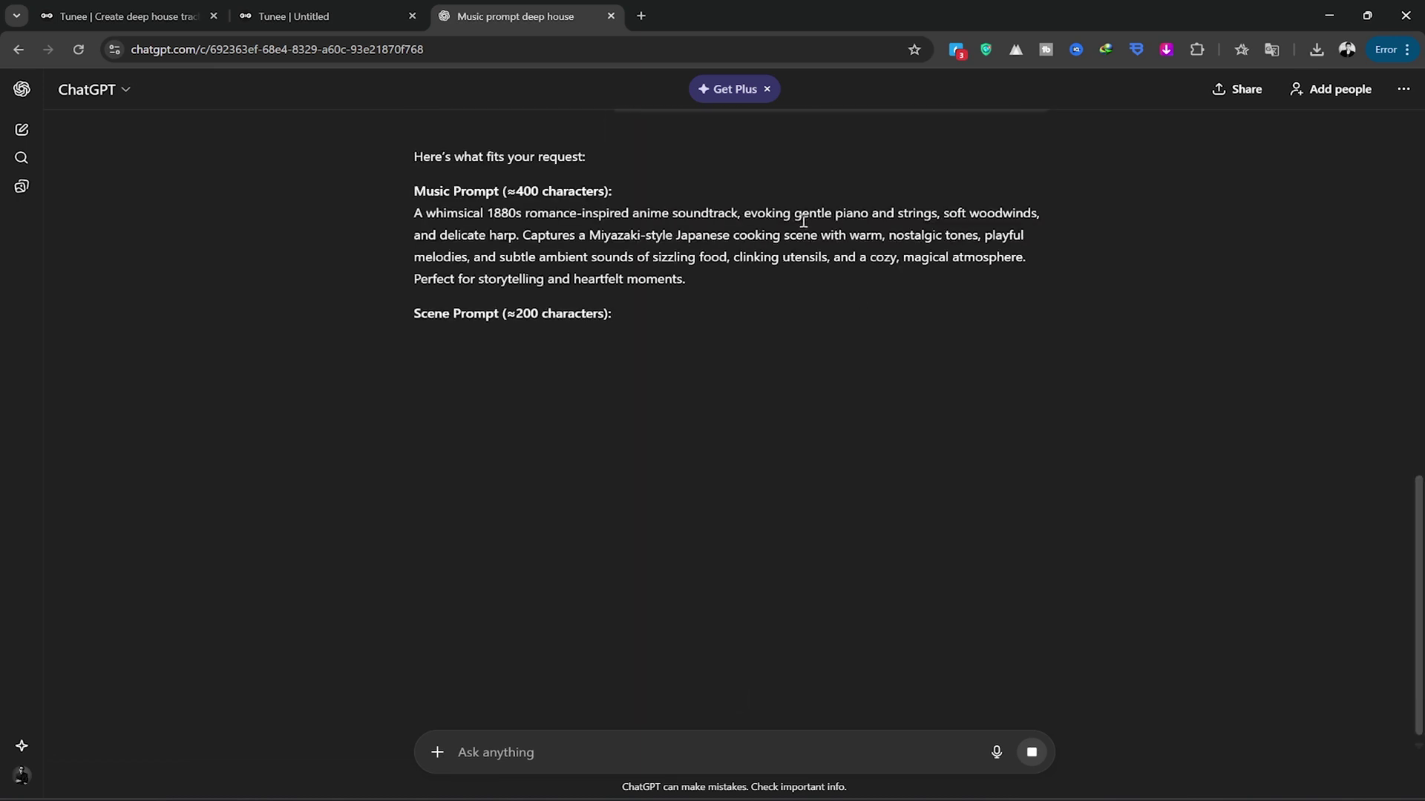
drag(418, 213, 686, 279)
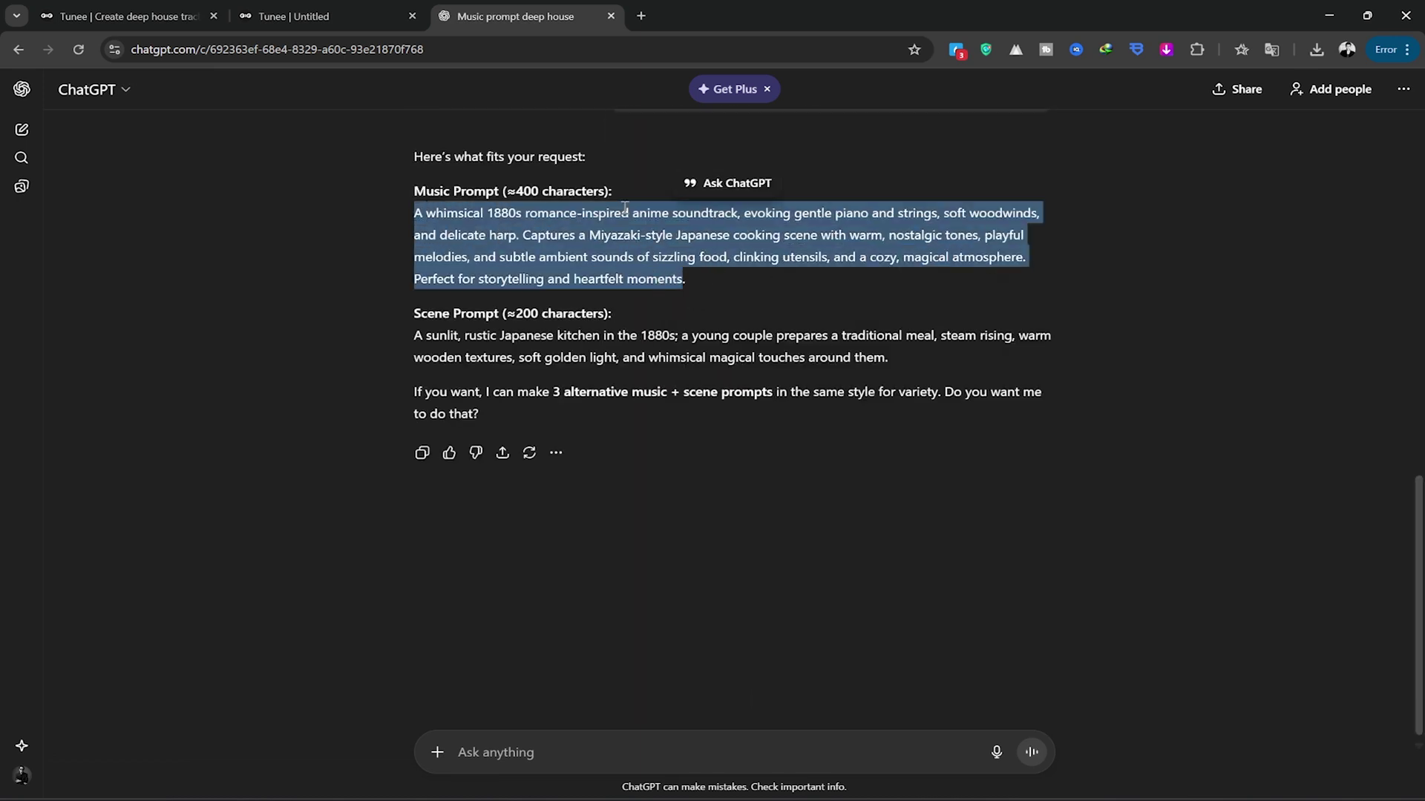
click(289, 16)
Rename the new Tunee project to '02 Anime'.
click(82, 87)
text(02)
key(Return)
click(87, 86)
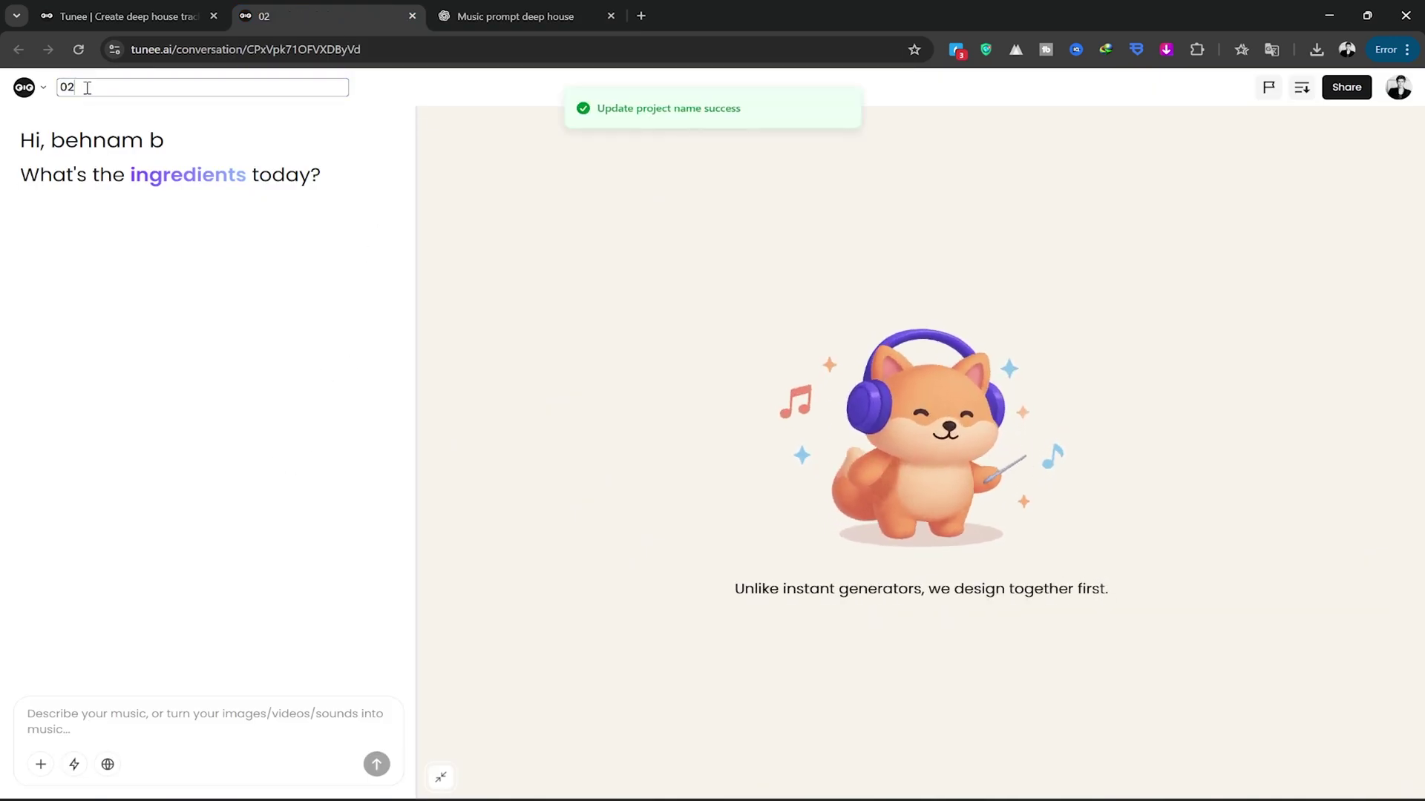
text( Anime)
key(Return)
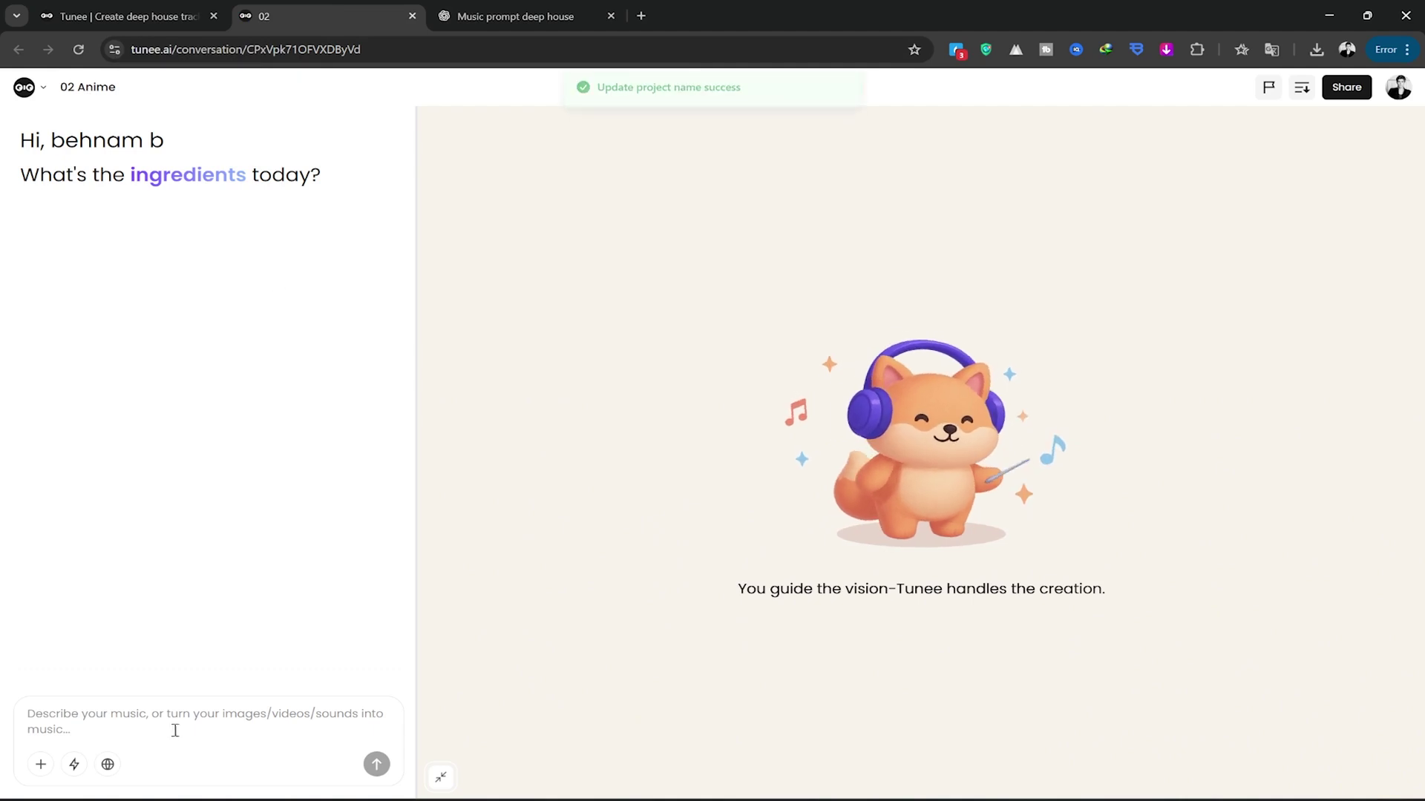
Paste the 1880s anime soundtrack prompt and send it with Web Search on.
click(143, 725)
right_click(143, 725)
click(230, 528)
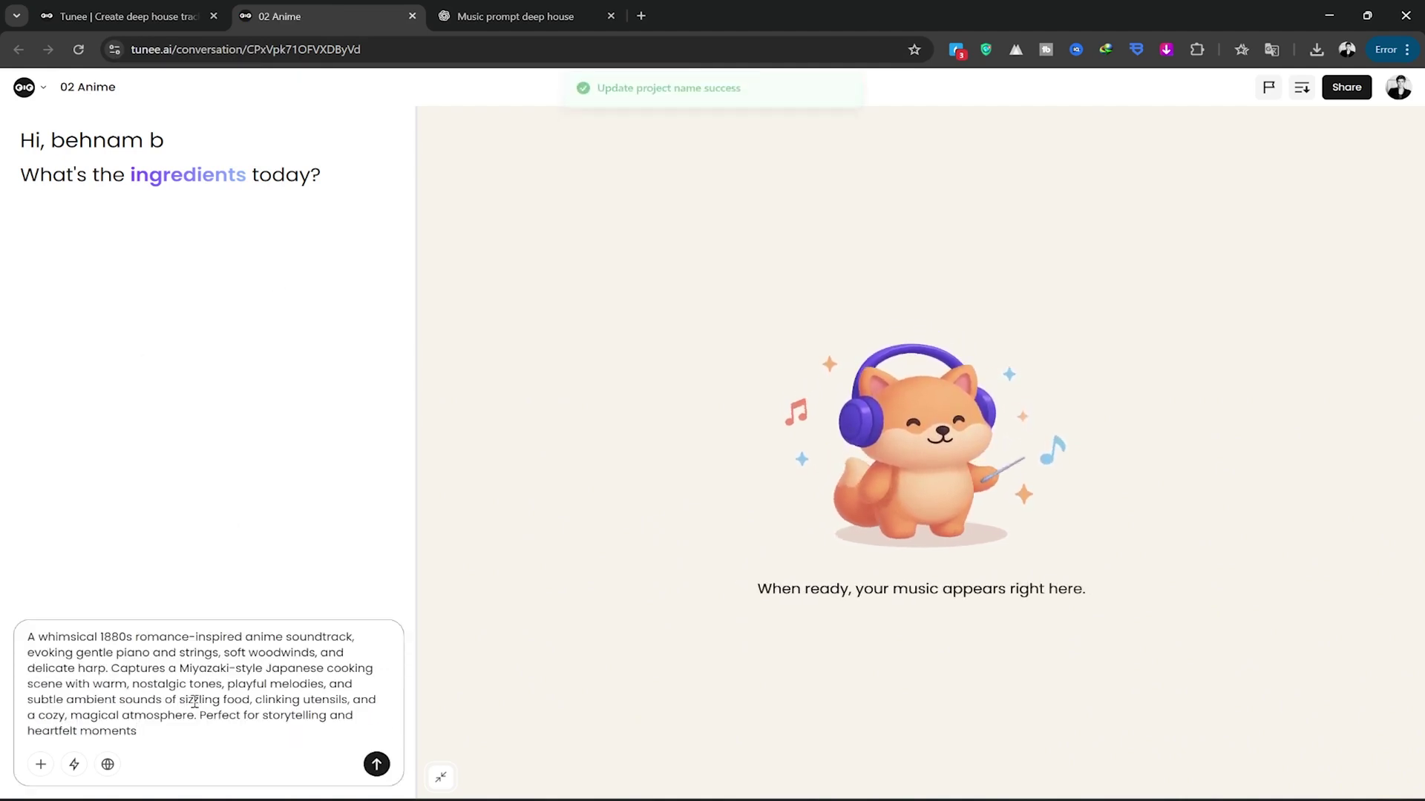
click(110, 765)
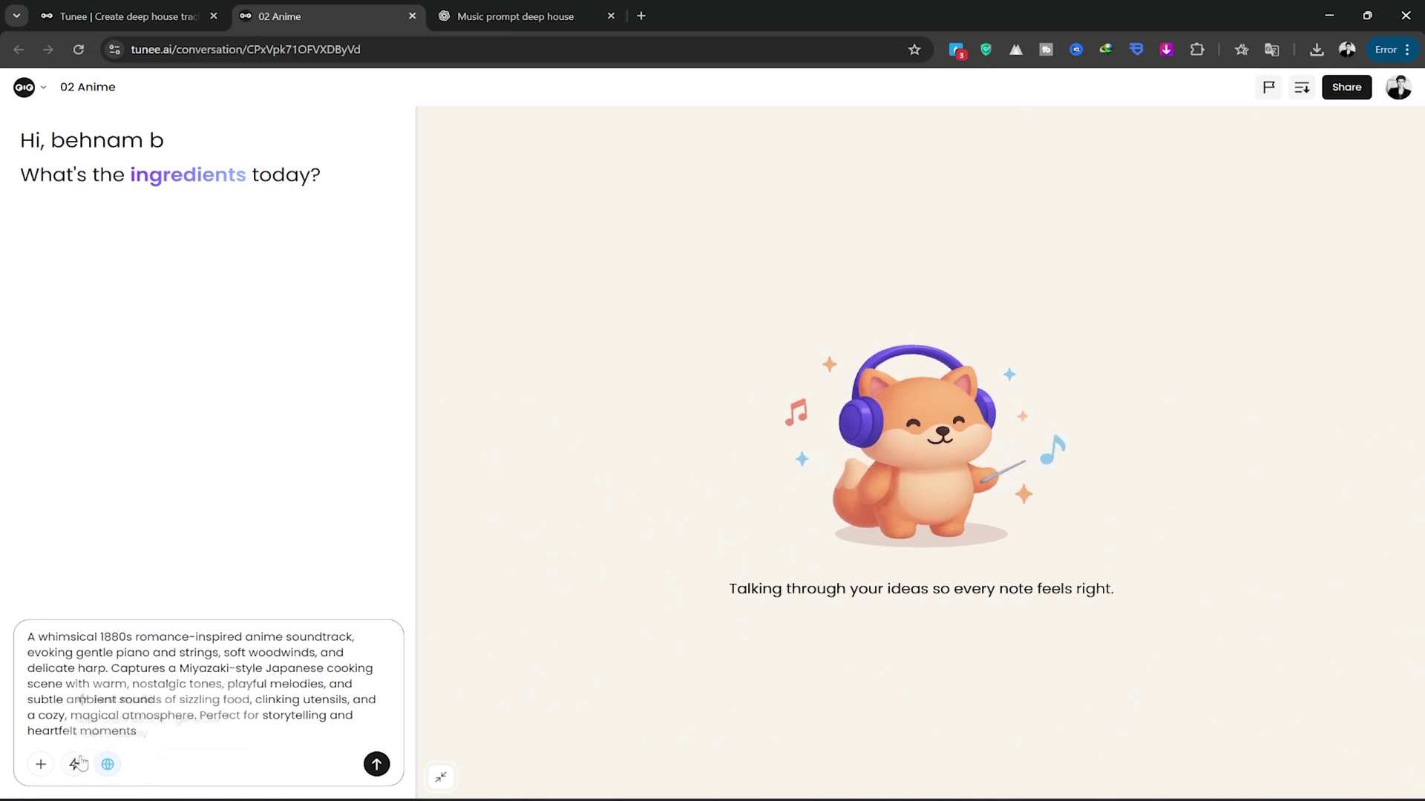
click(375, 763)
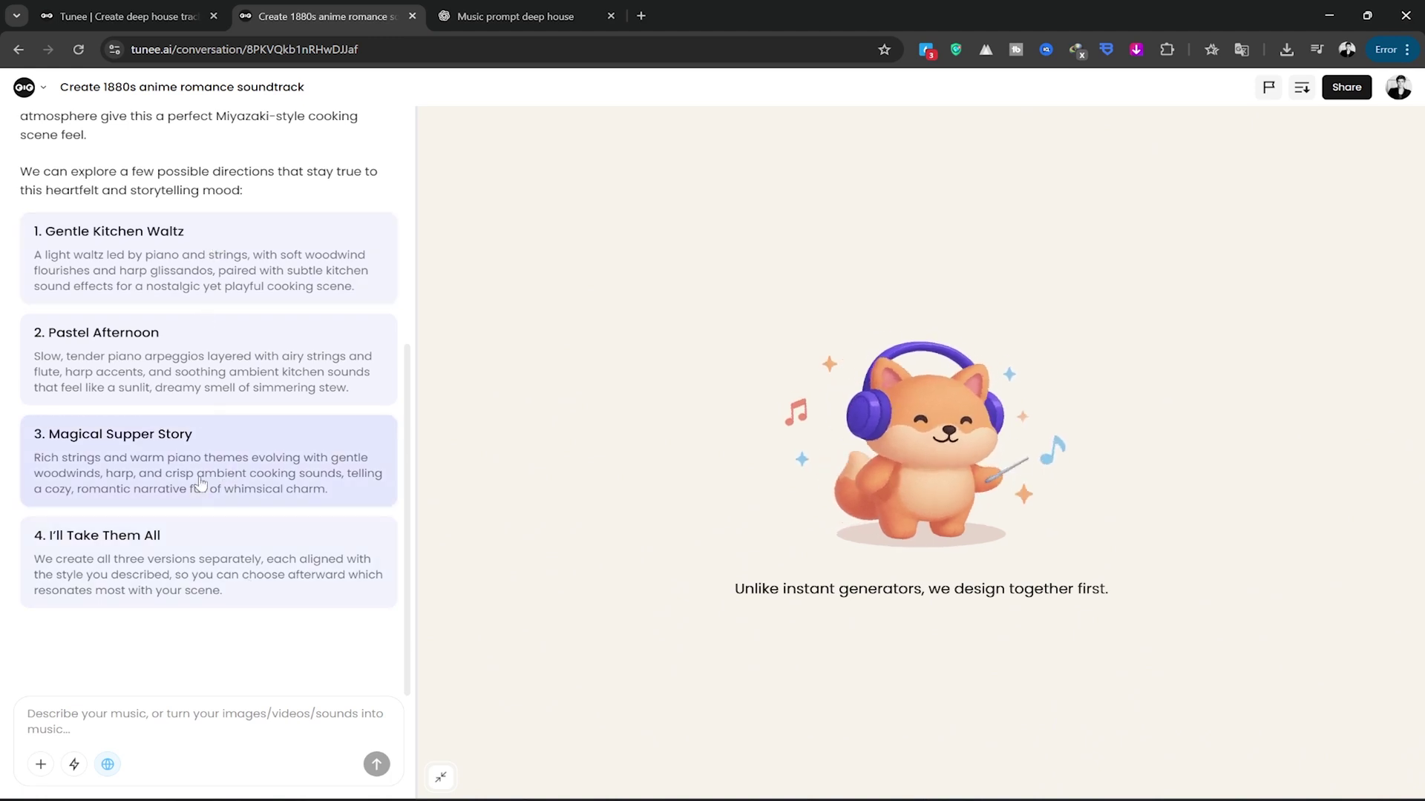
Choose Gentle Kitchen Waltz and preview both generated tracks, scrubbing back and pausing.
click(208, 272)
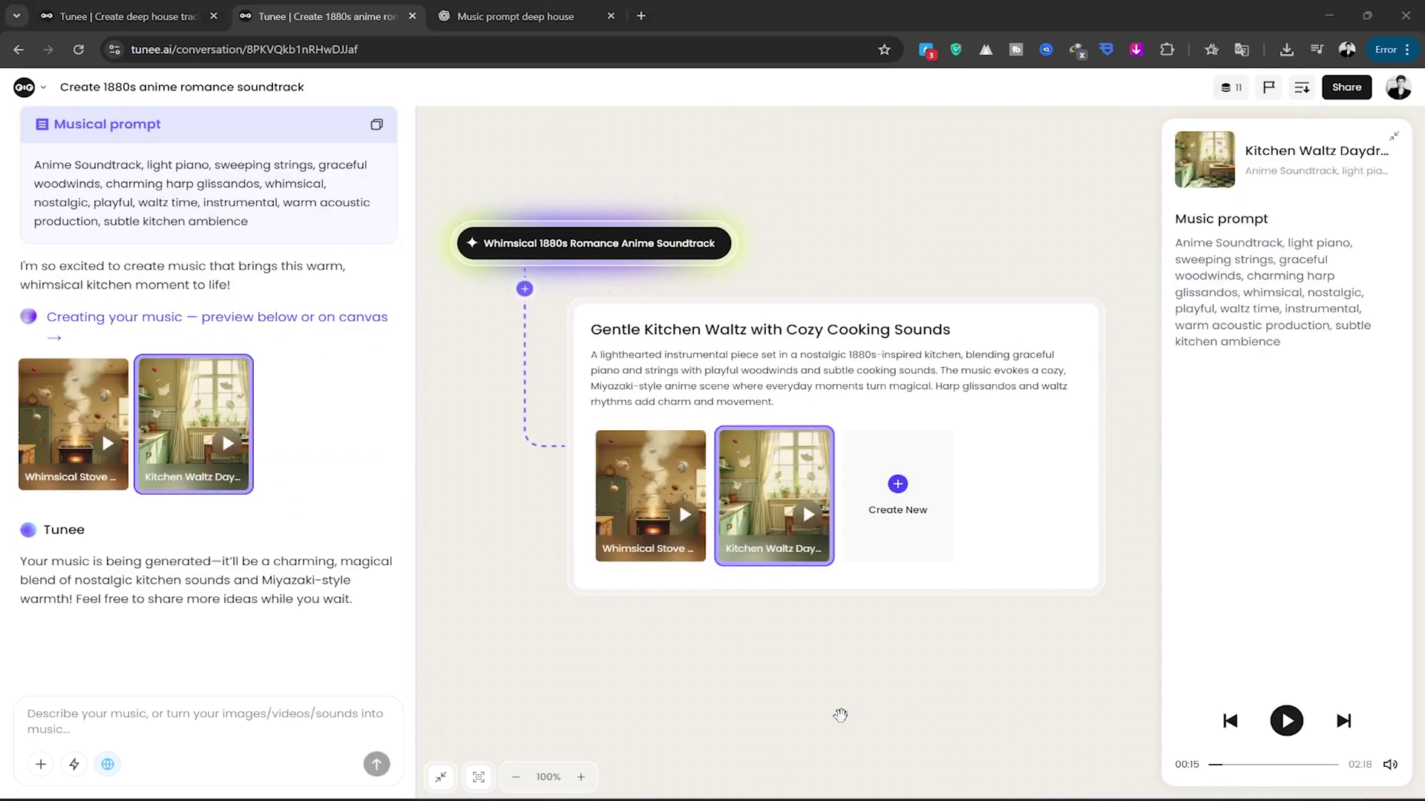
click(808, 519)
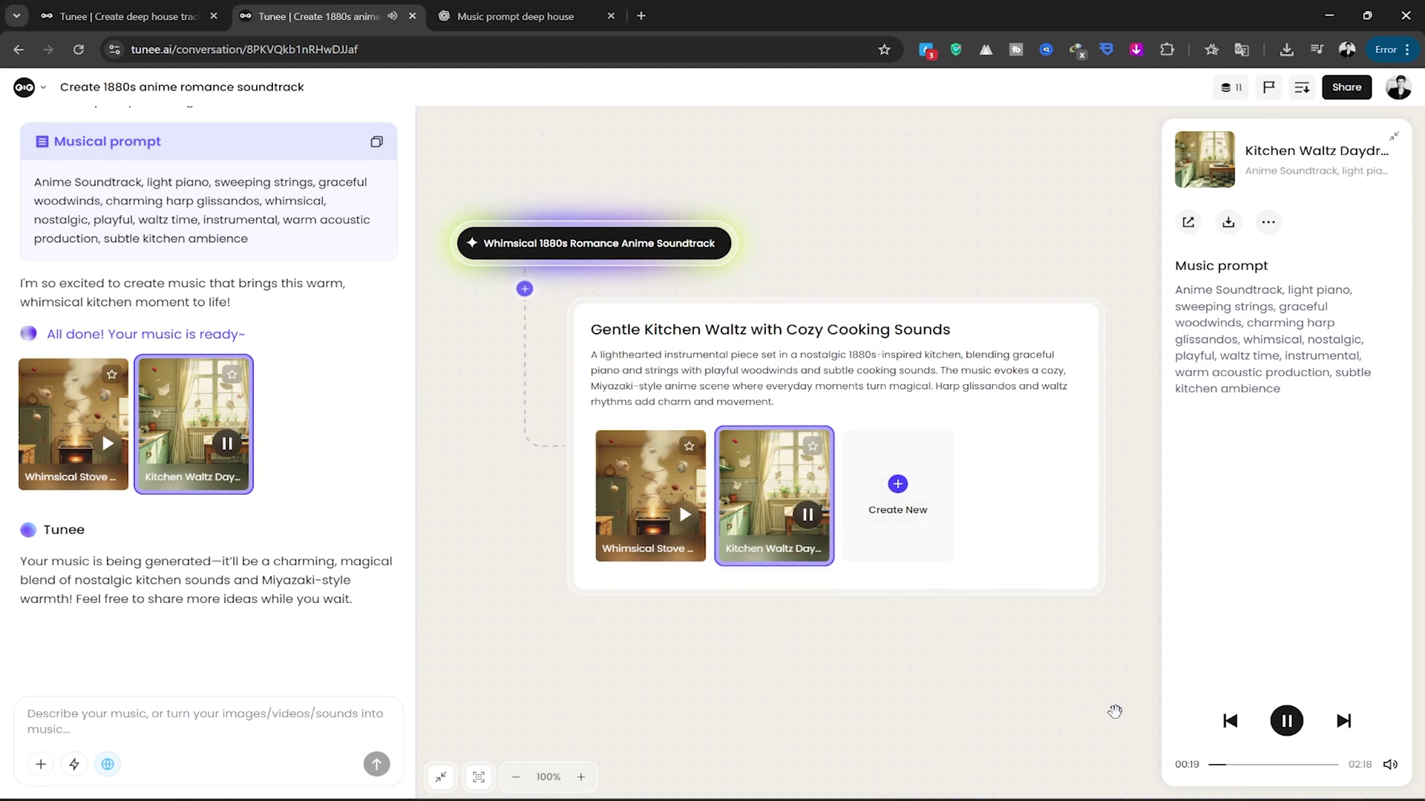
click(684, 515)
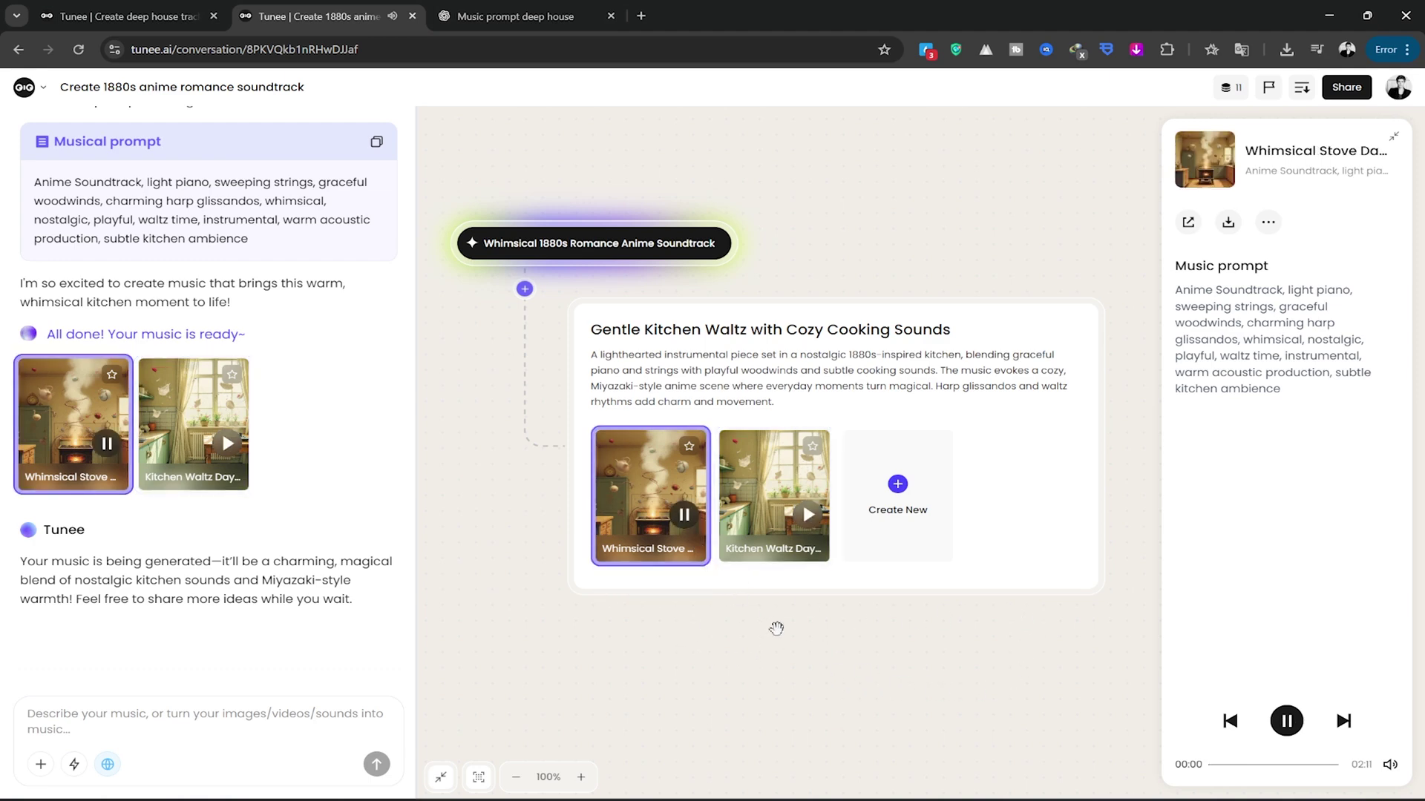
click(1236, 765)
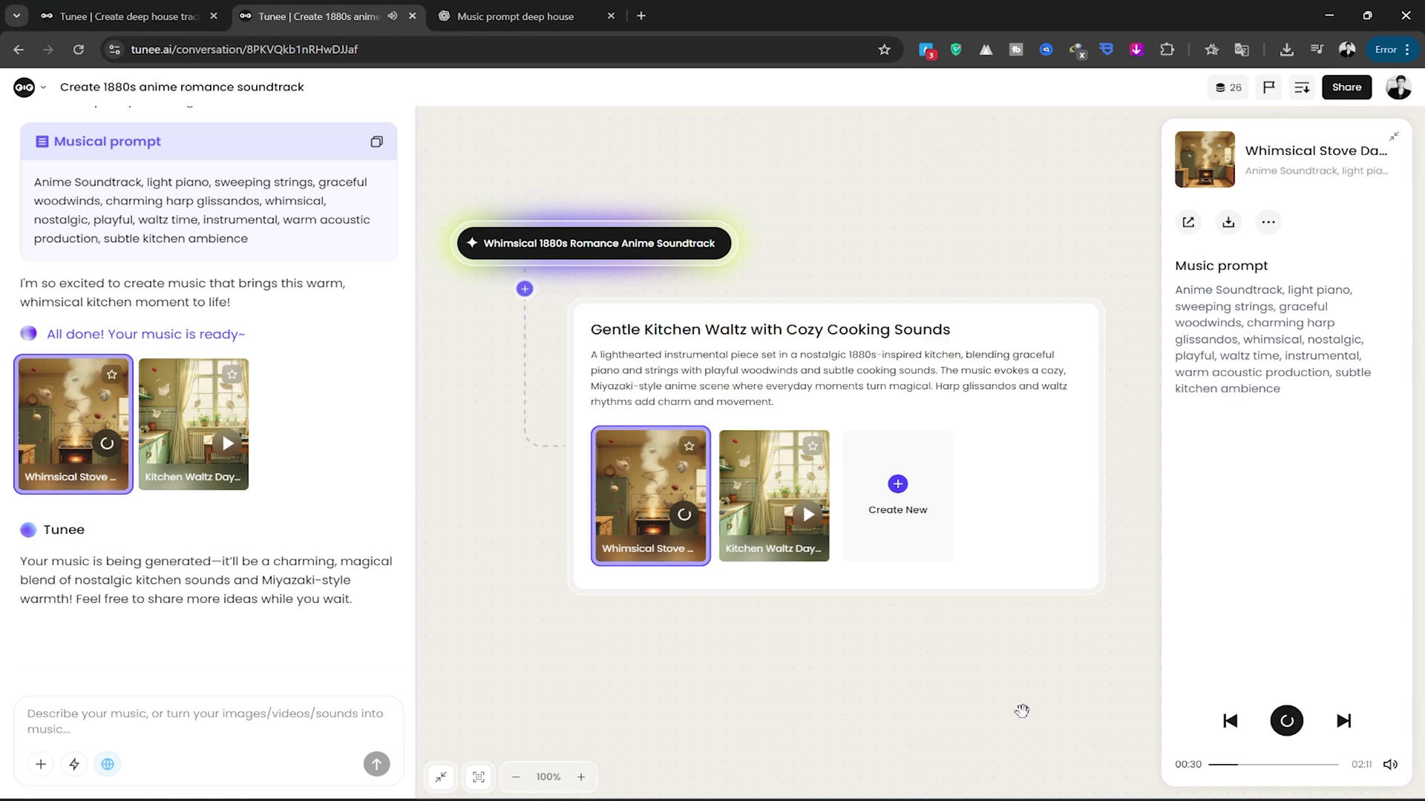
mouse_move(650, 497)
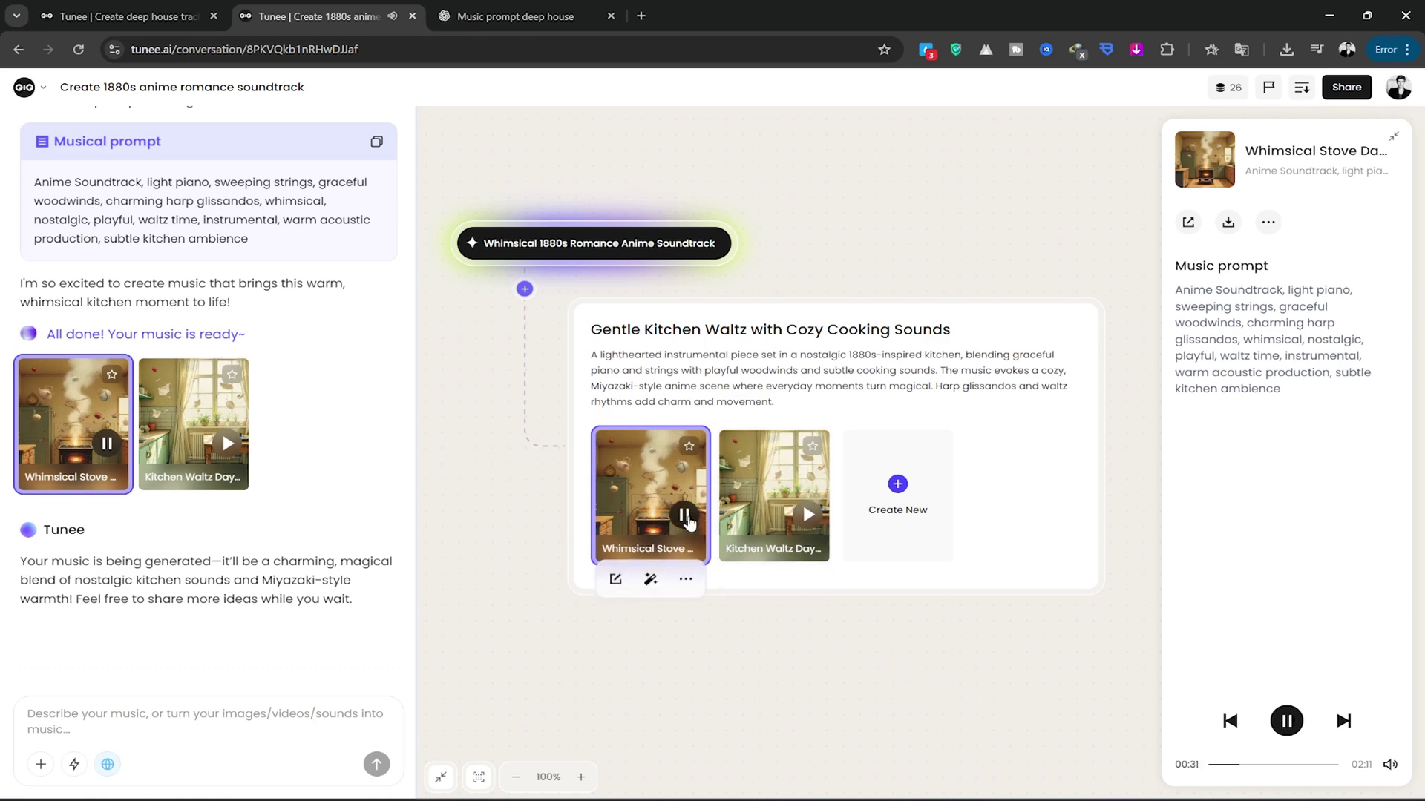
click(1291, 724)
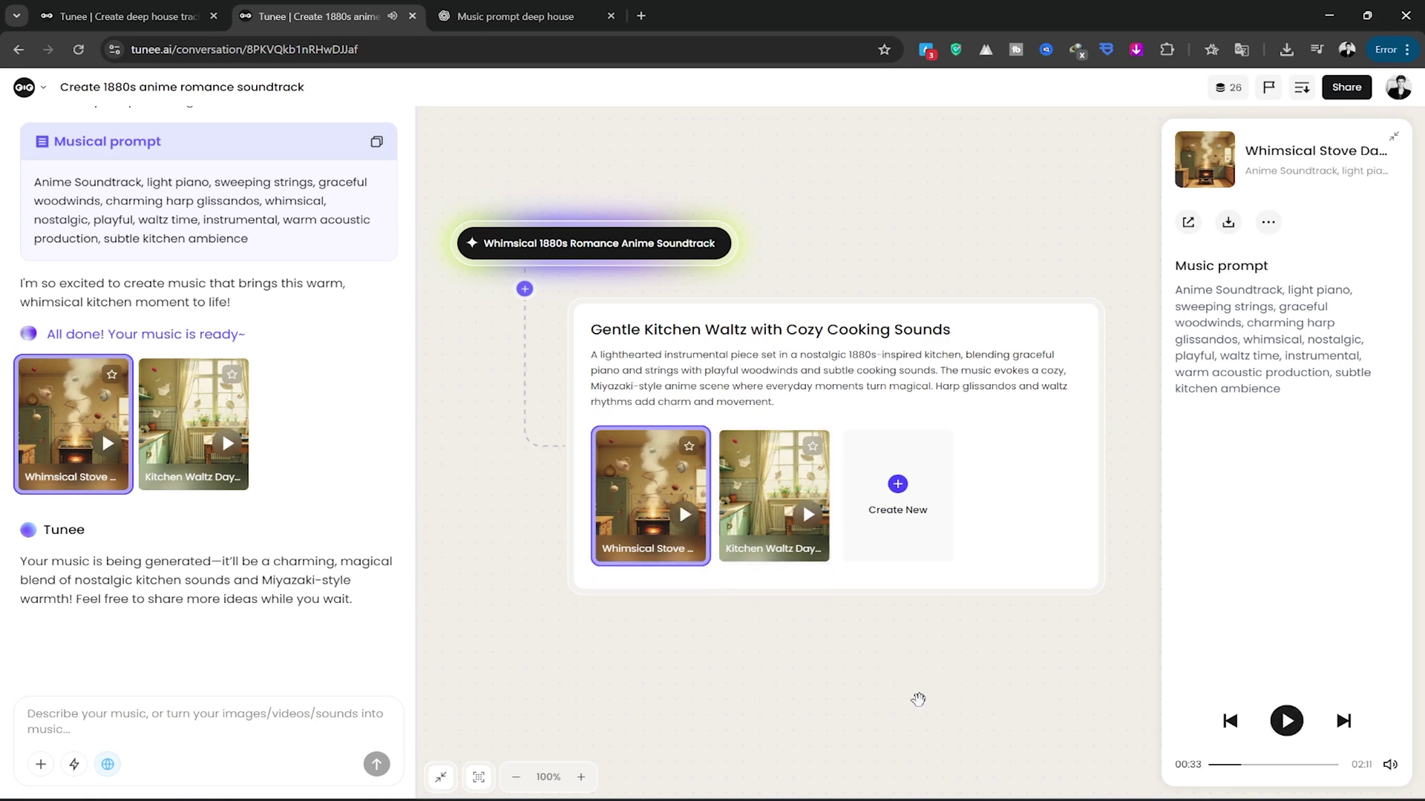
mouse_move(774, 496)
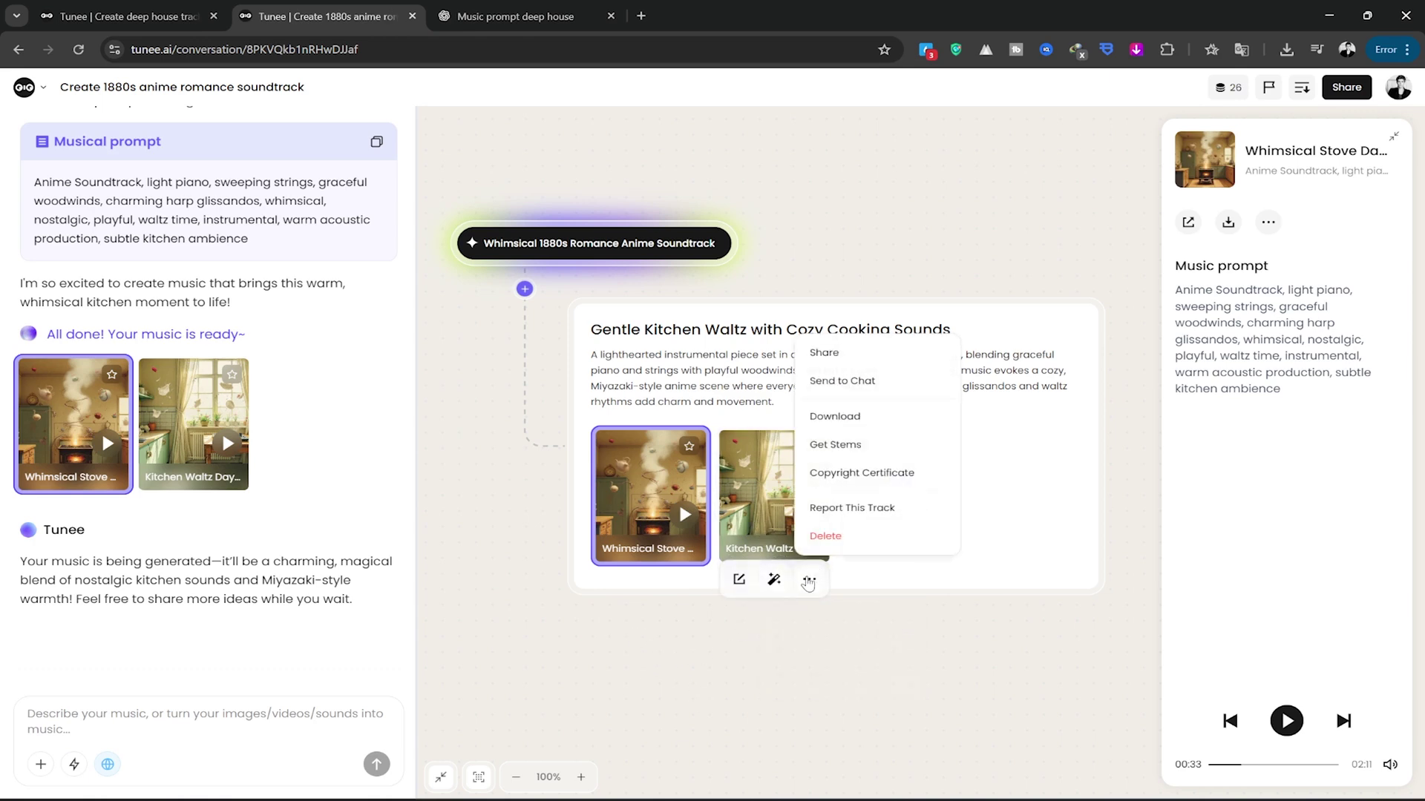
Save the Kitchen Waltz Daydream track as an MP3.
click(832, 420)
click(853, 333)
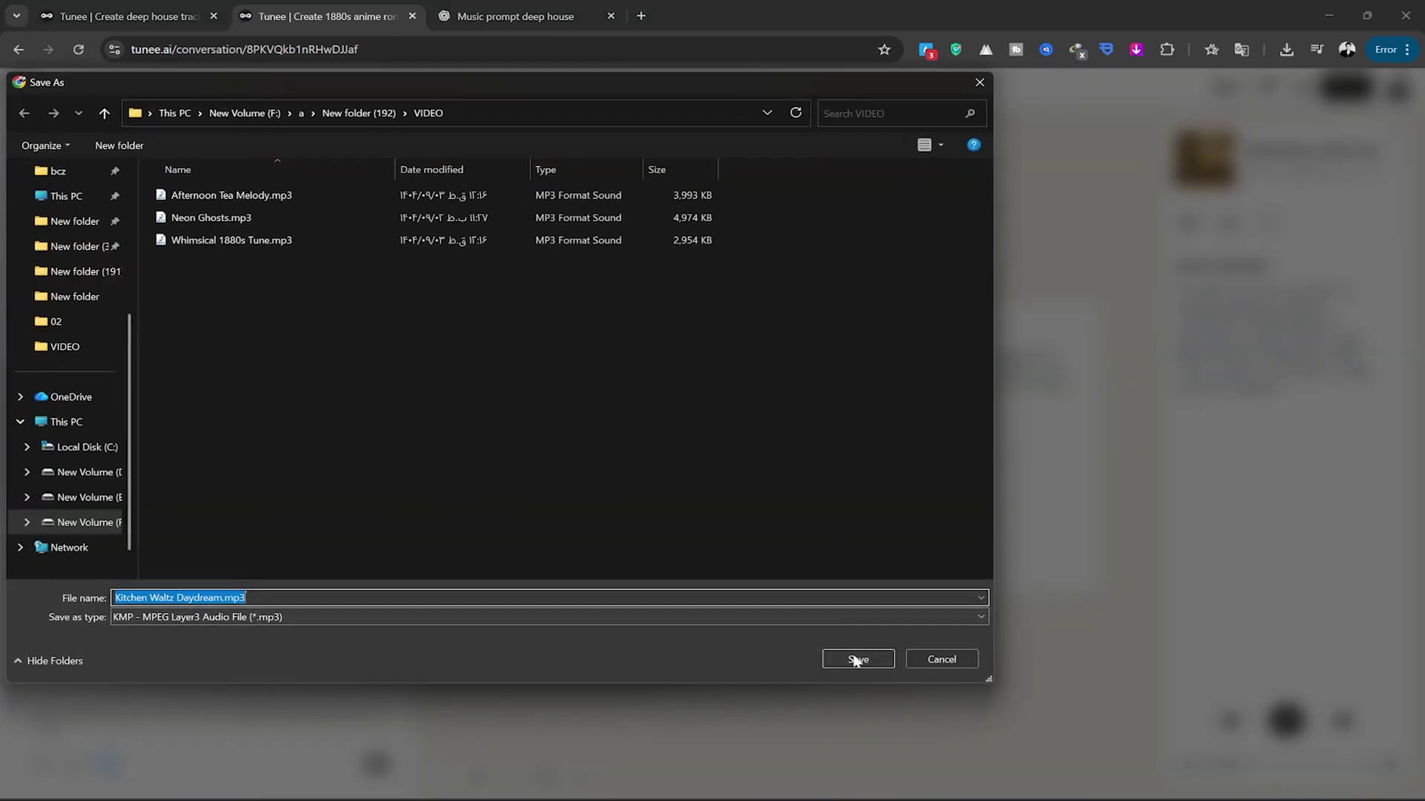
click(853, 658)
click(958, 481)
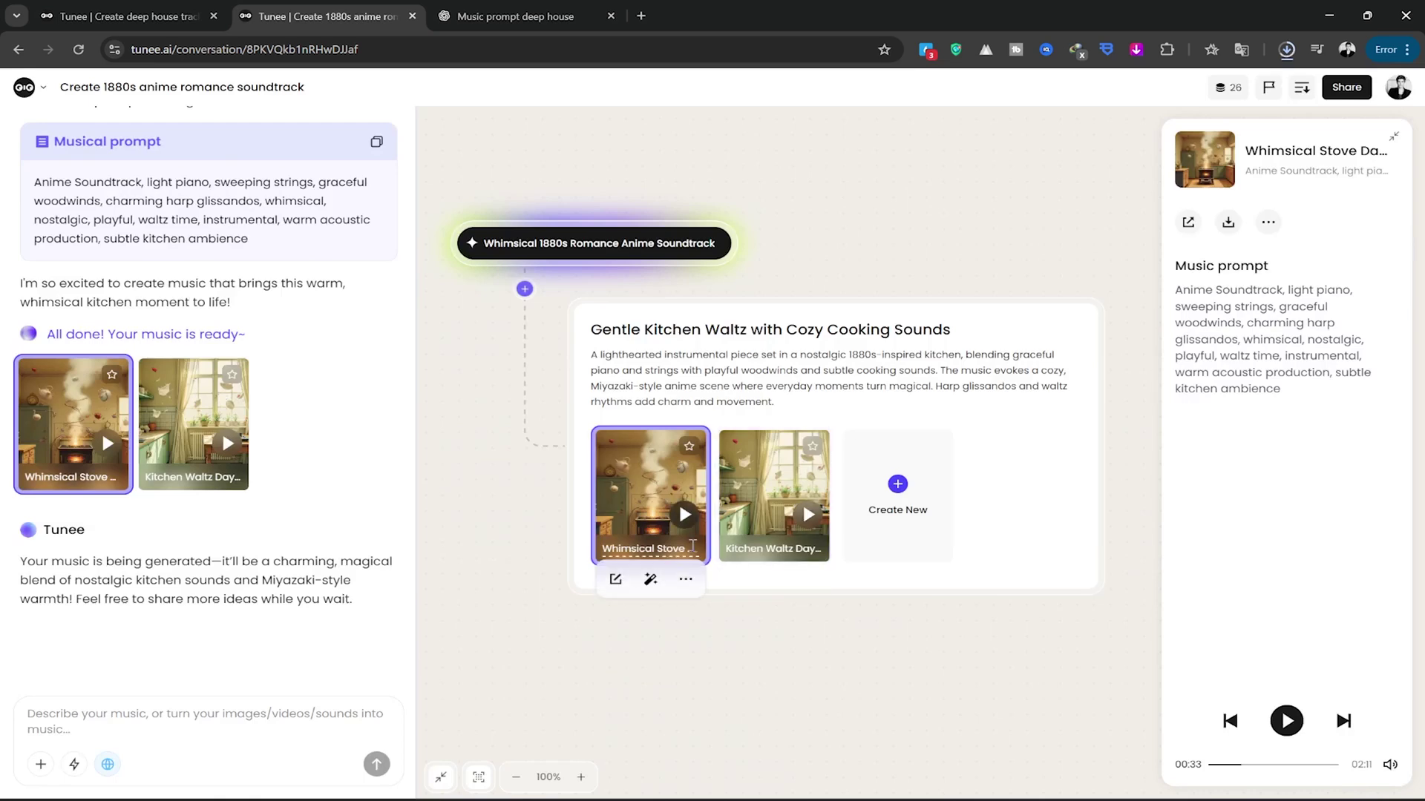
Save the Whimsical Stove Dance track as an MP3 and show its music-video options.
click(685, 578)
click(719, 418)
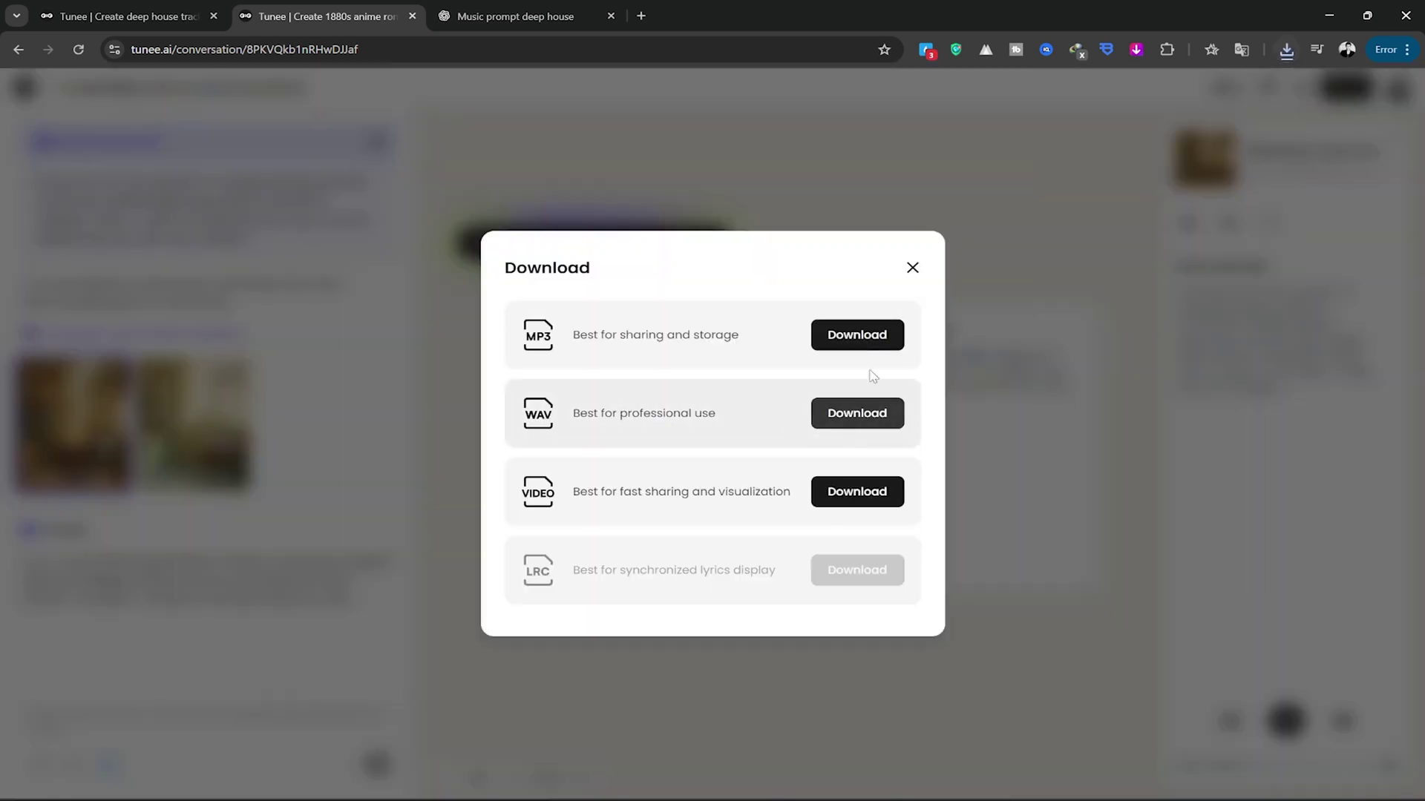
click(865, 336)
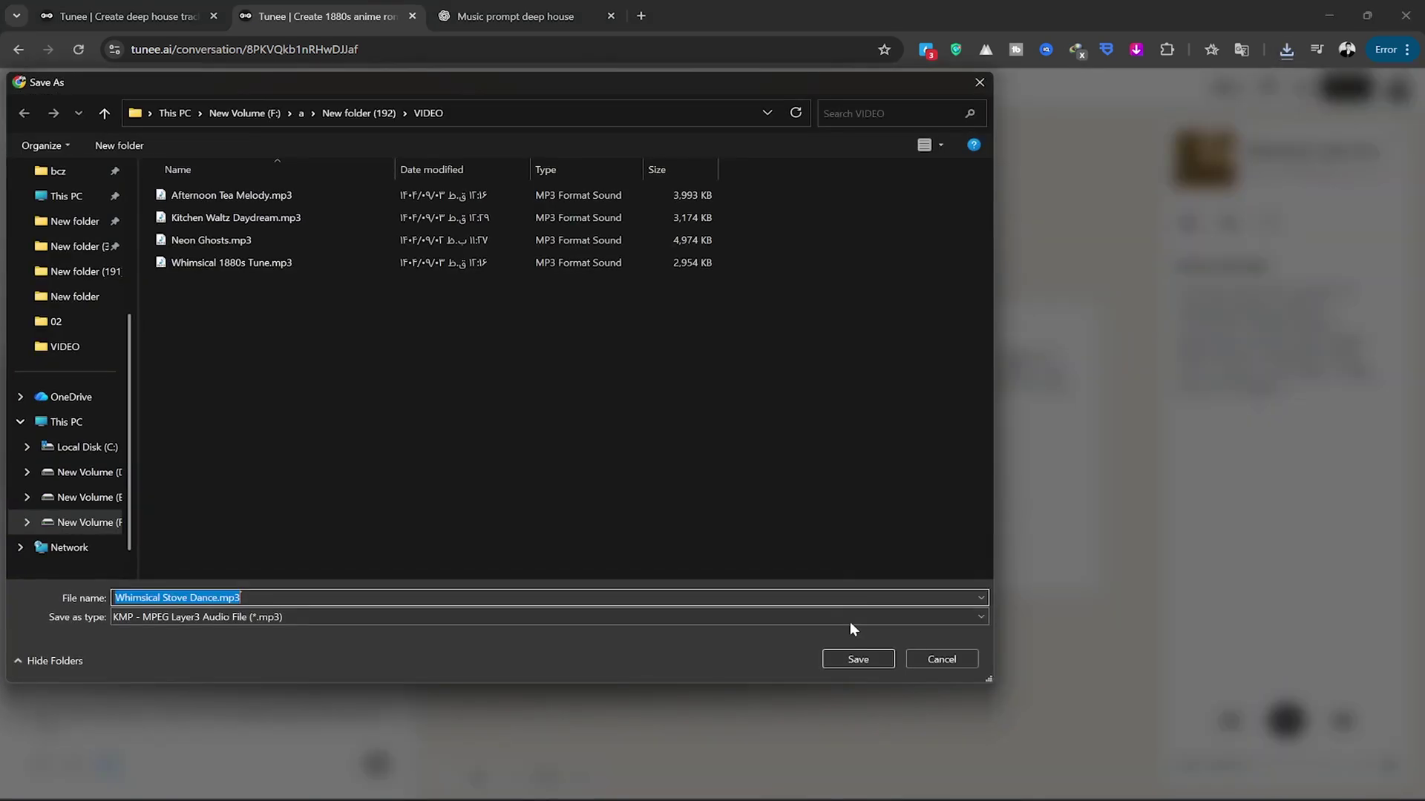
click(852, 658)
click(809, 579)
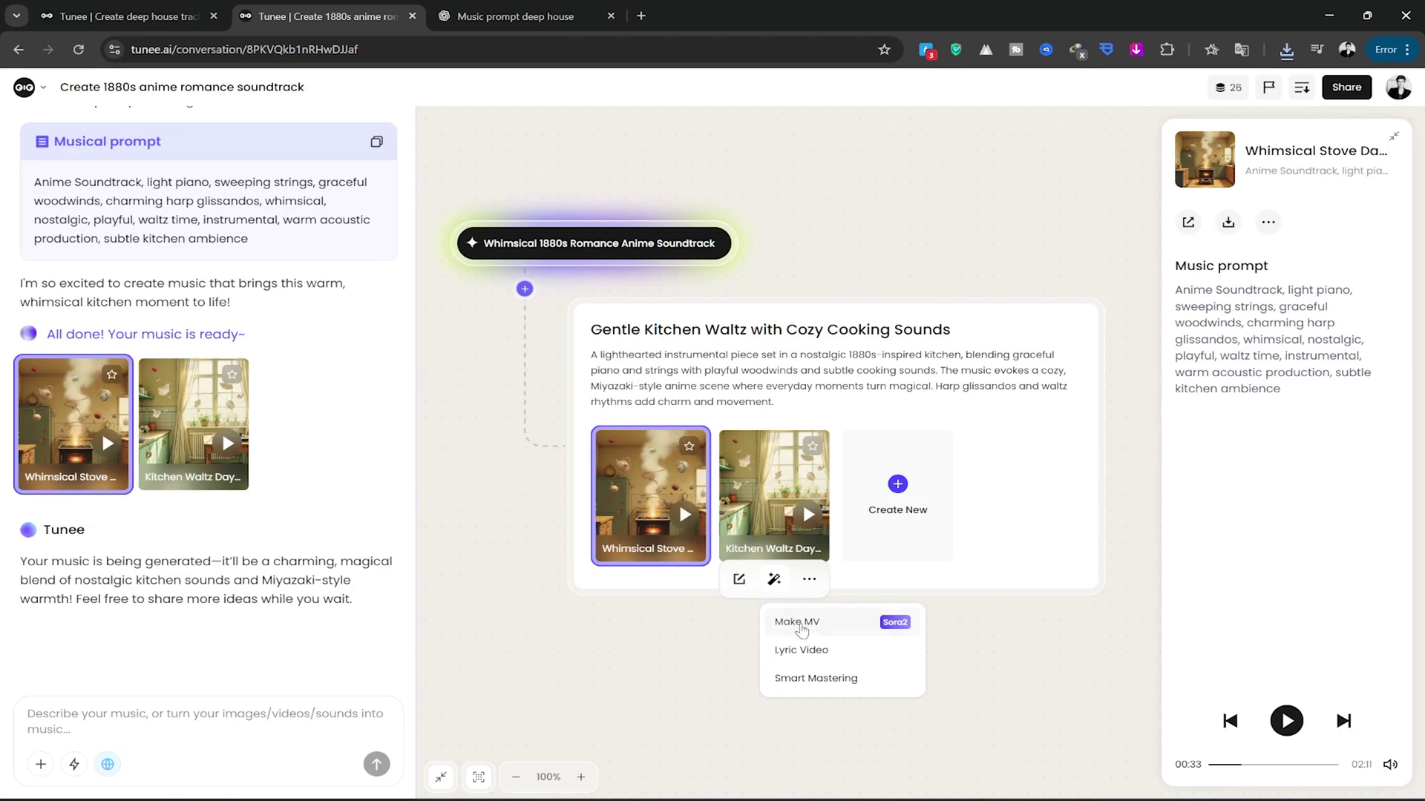
Request a music video for Kitchen Waltz Daydream as a 60-second Vibe MV.
click(802, 624)
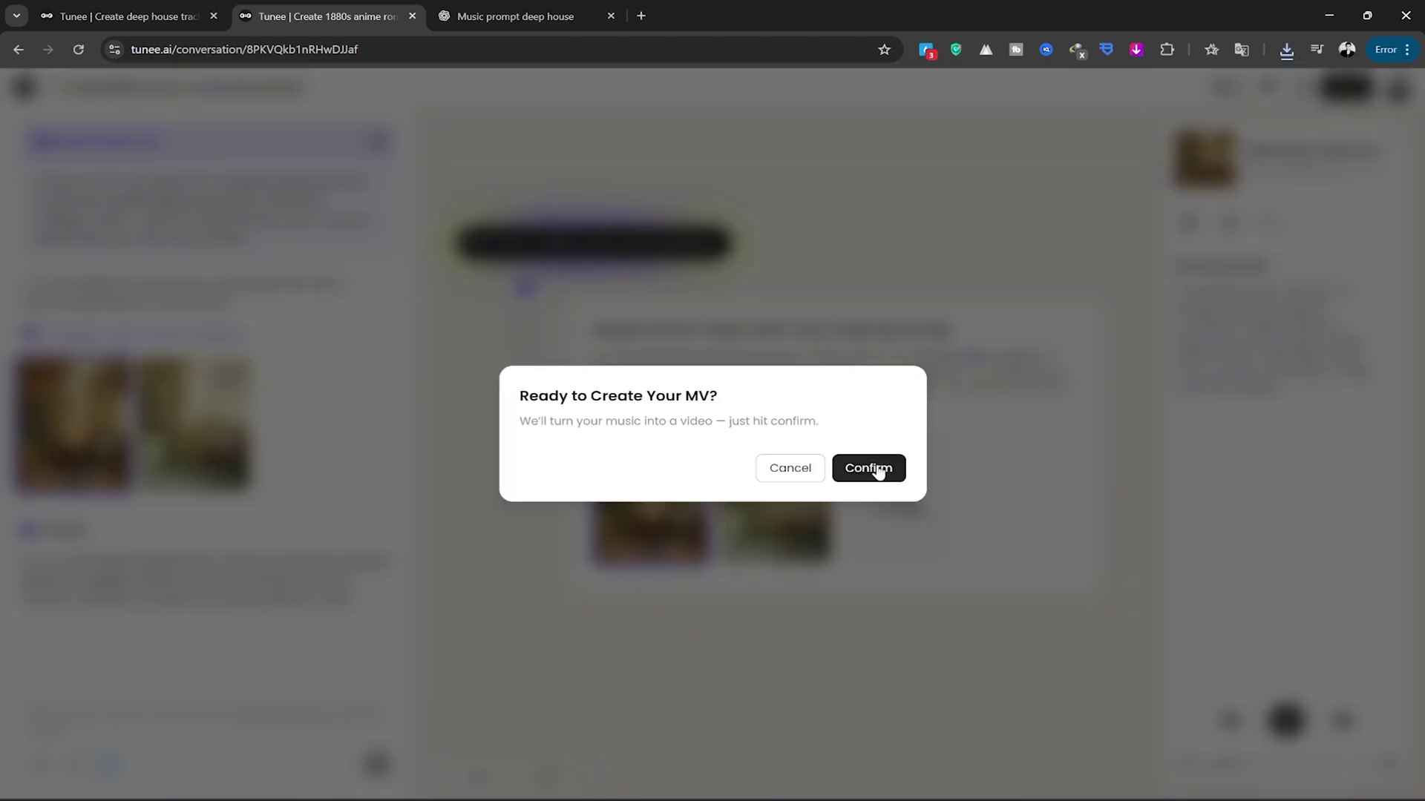
click(876, 469)
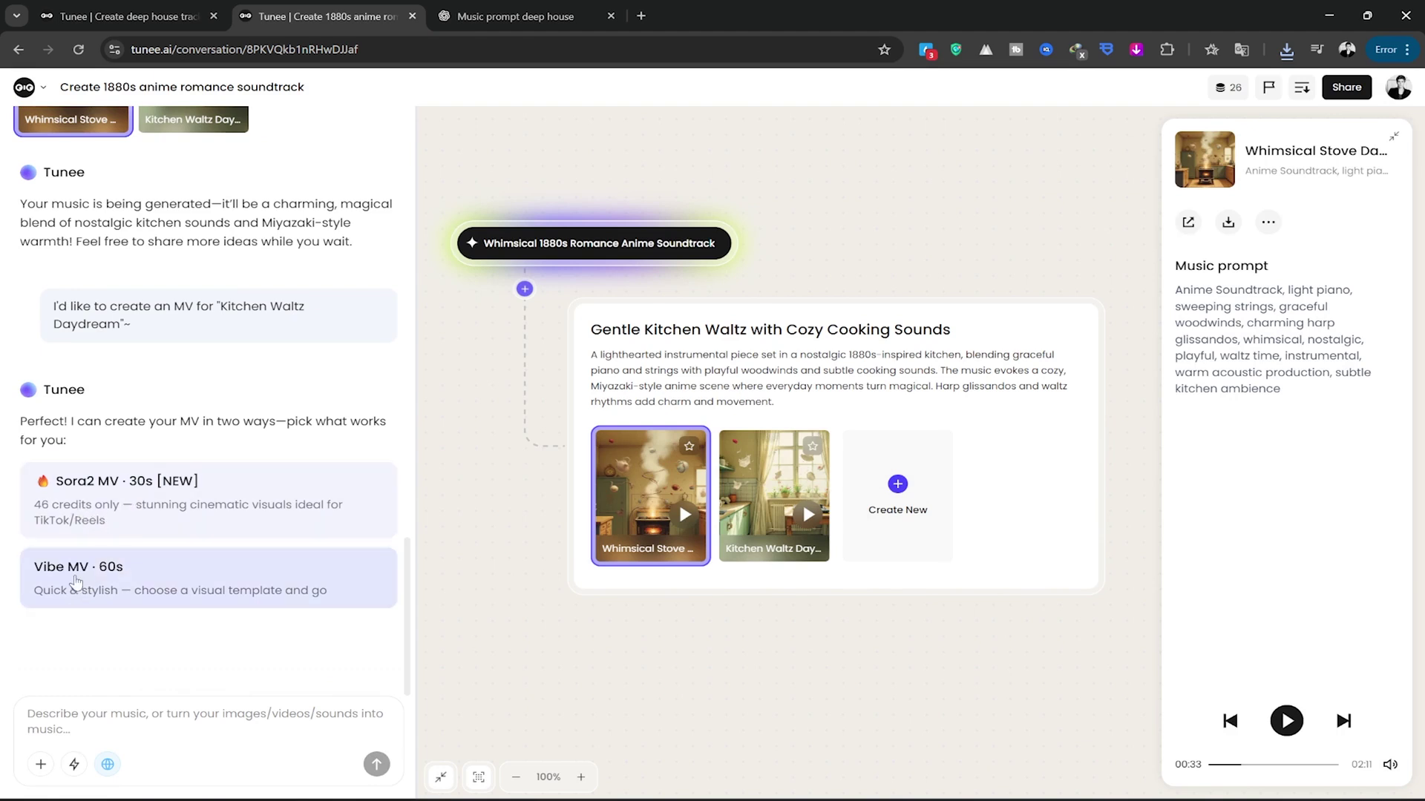
click(65, 581)
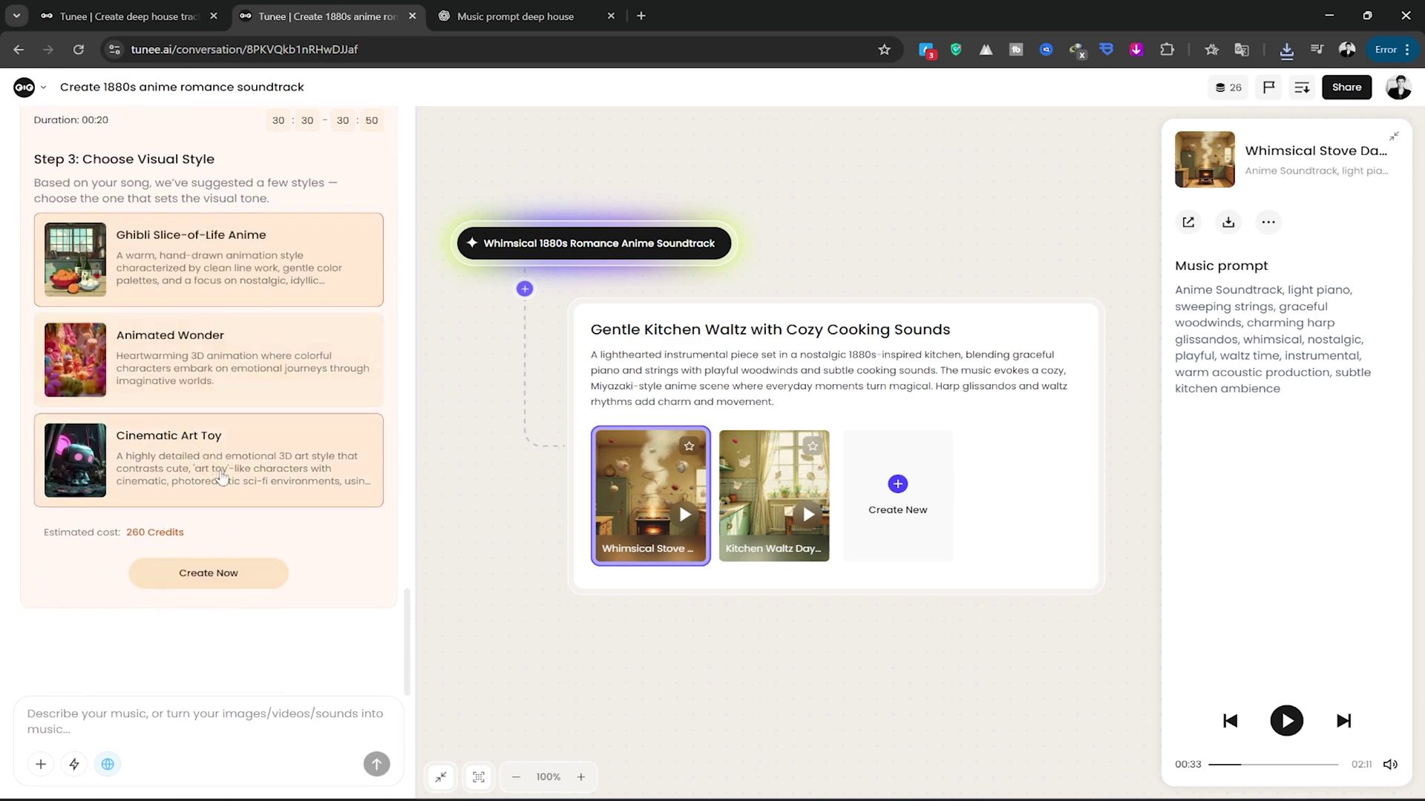
Set a 9:16 Ghibli Slice-of-Life clip spanning 00:17–01:17 and start generation.
scroll(271, 515, up, 3)
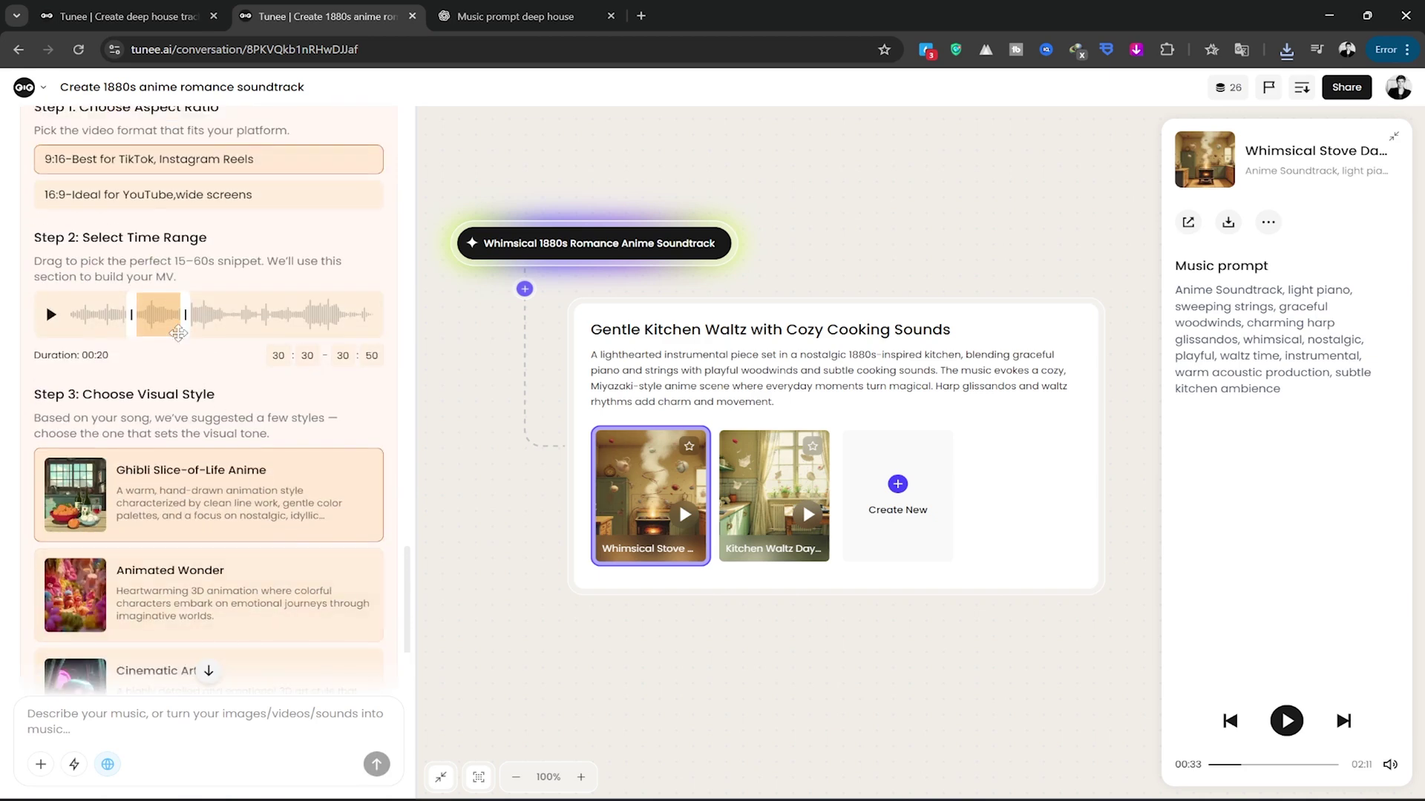
scroll(197, 418, down, 3)
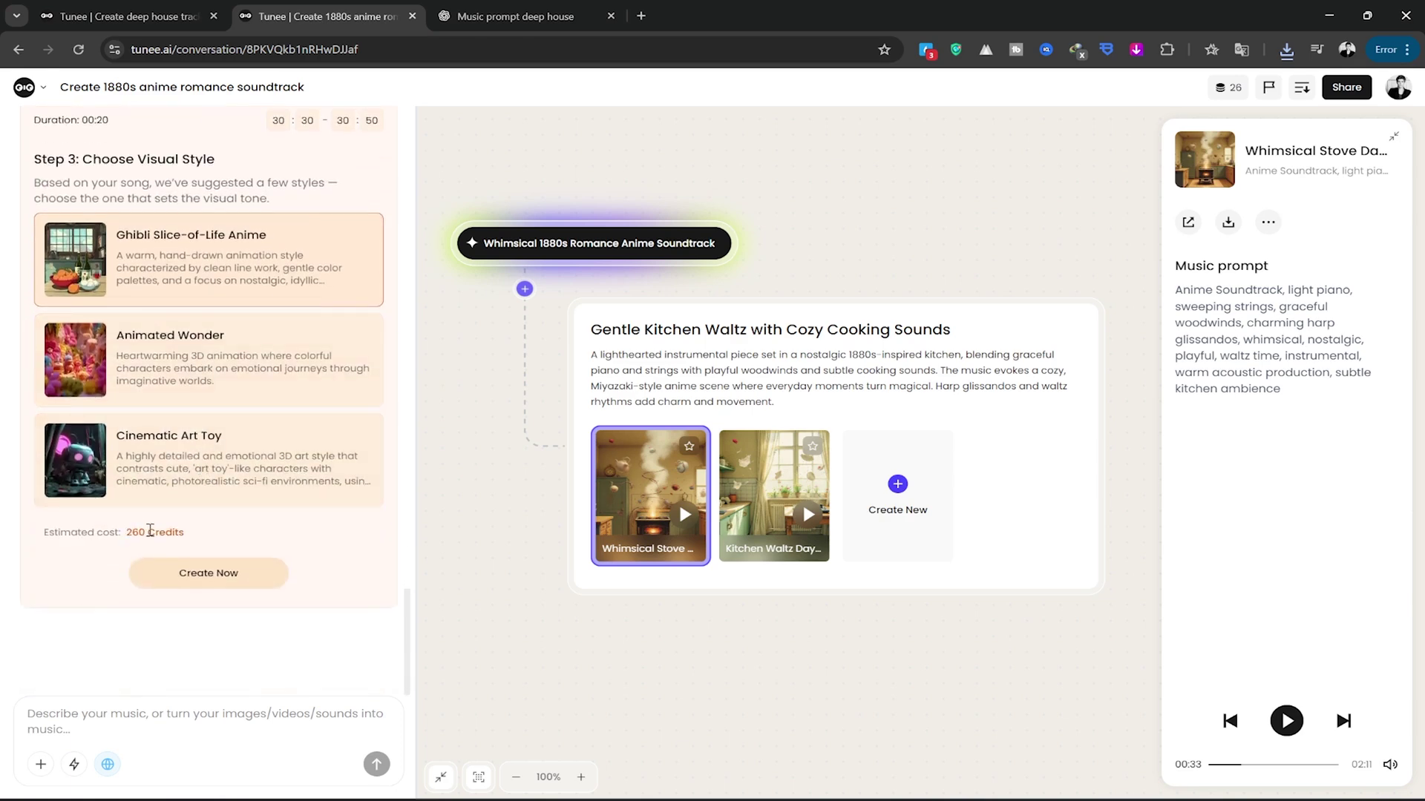
scroll(184, 392, up, 4)
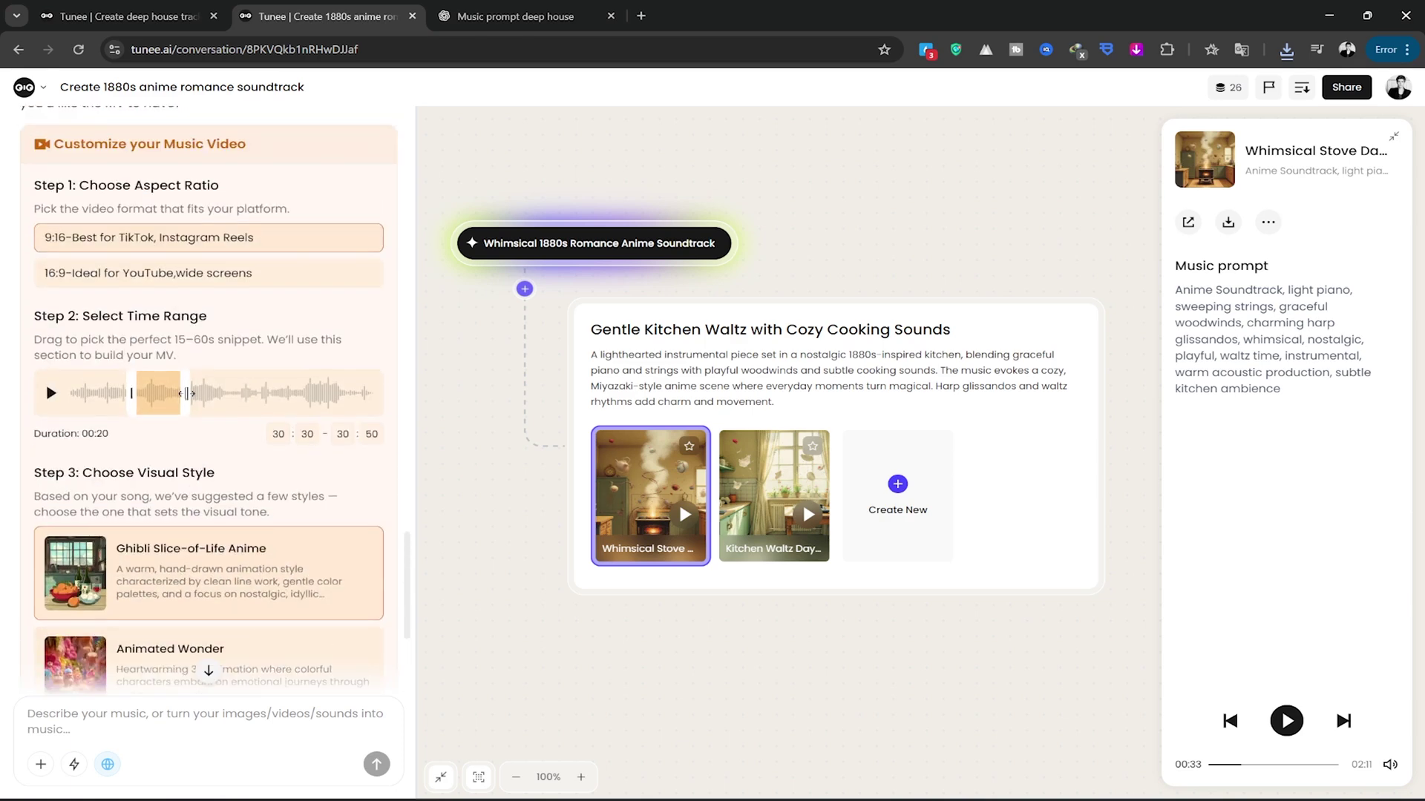
drag(186, 393, 425, 388)
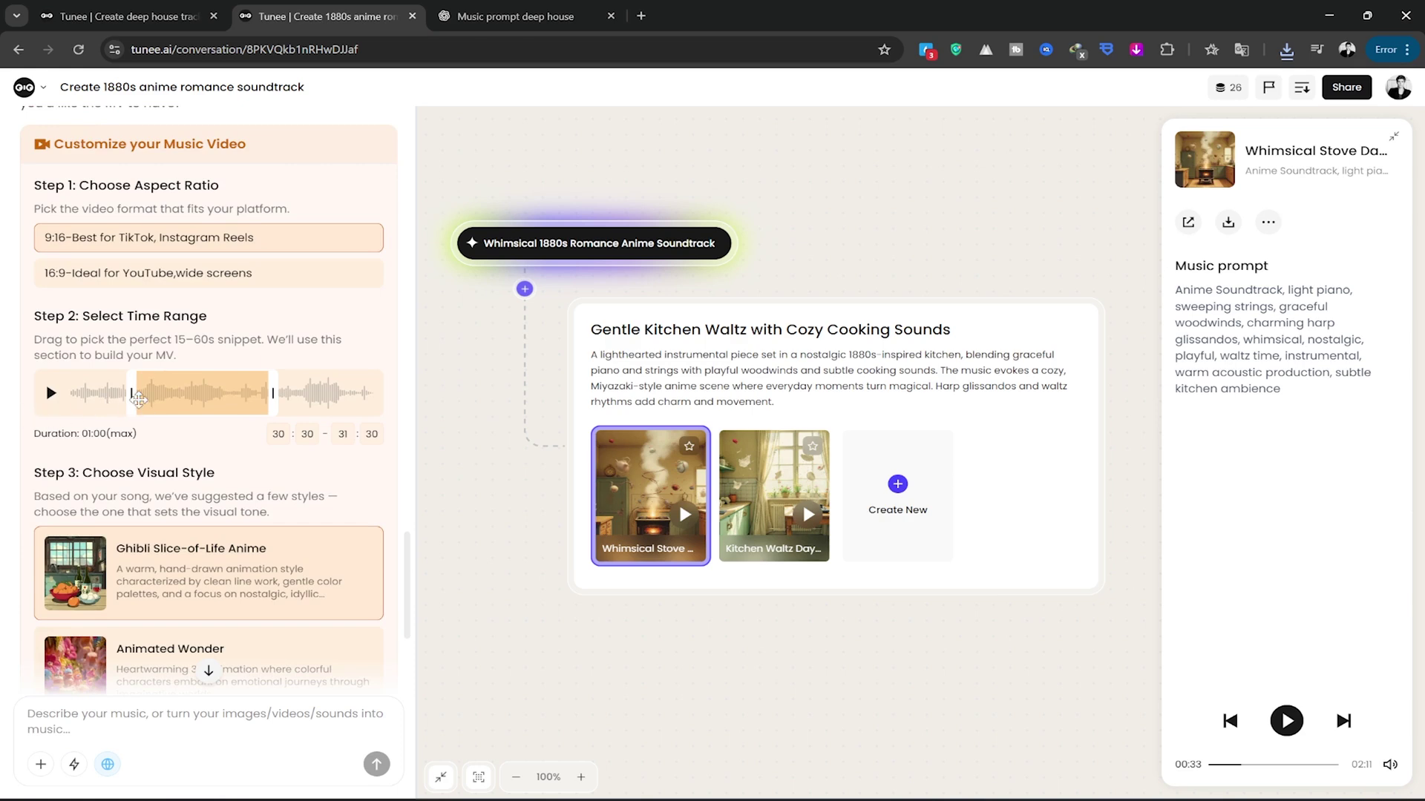
drag(161, 396, 135, 398)
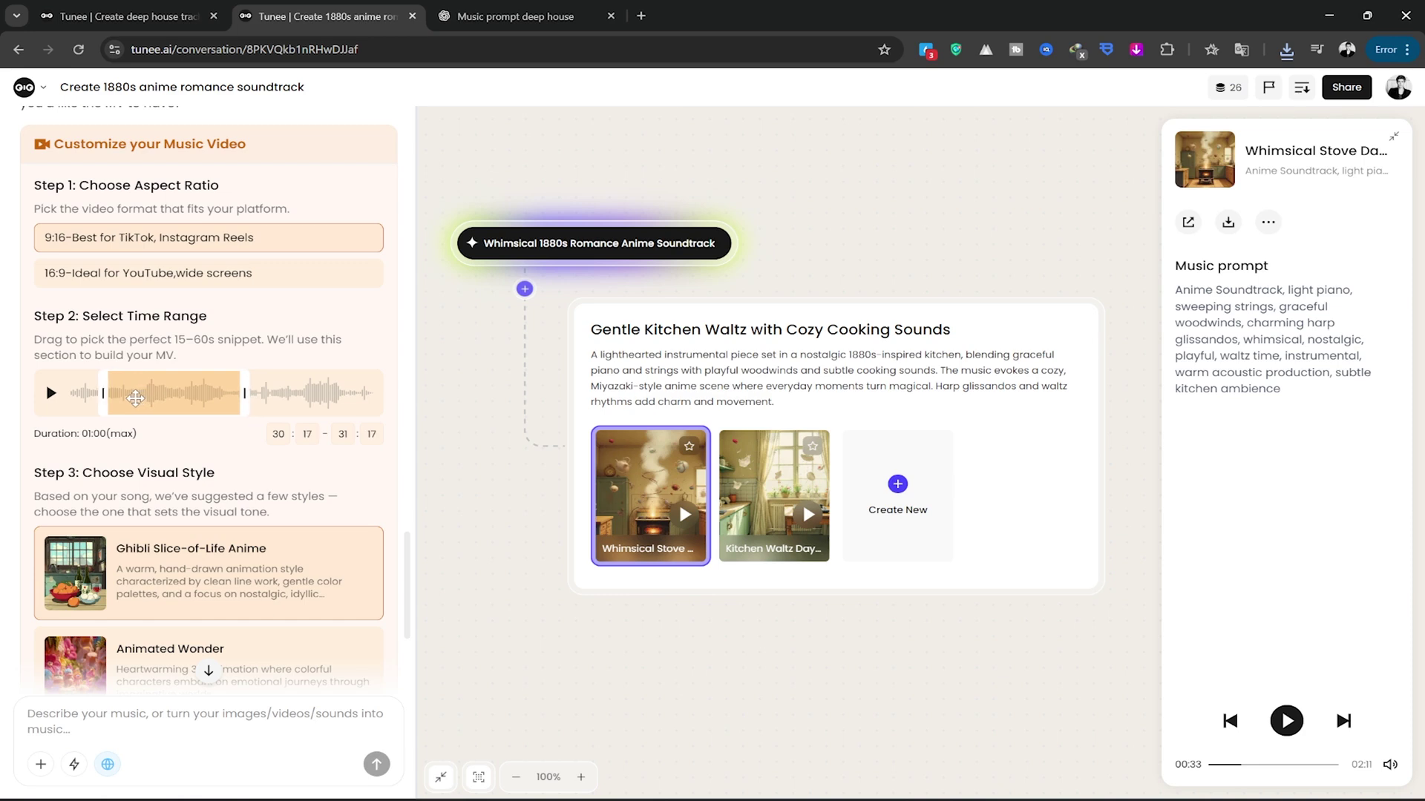
scroll(204, 460, down, 2)
scroll(223, 504, down, 3)
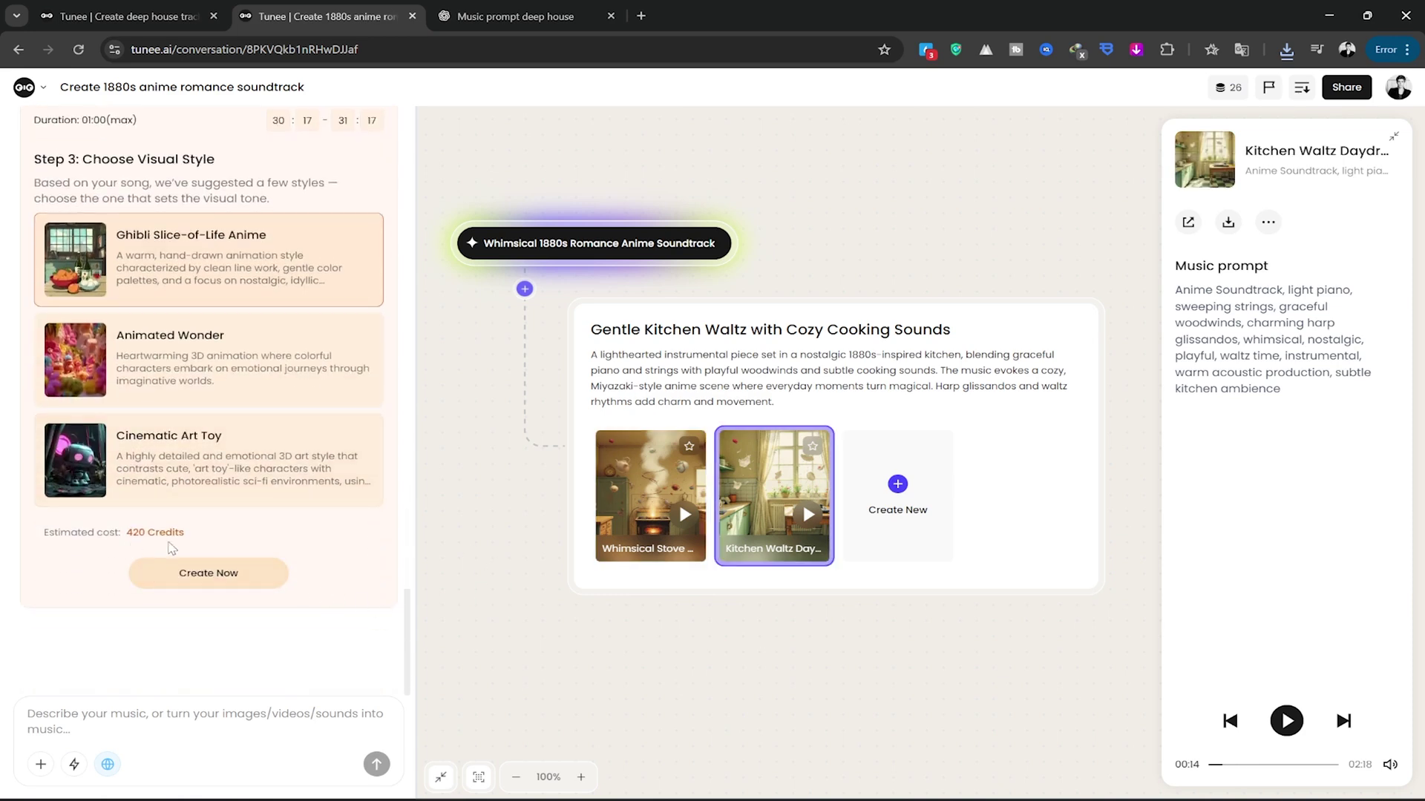
click(197, 578)
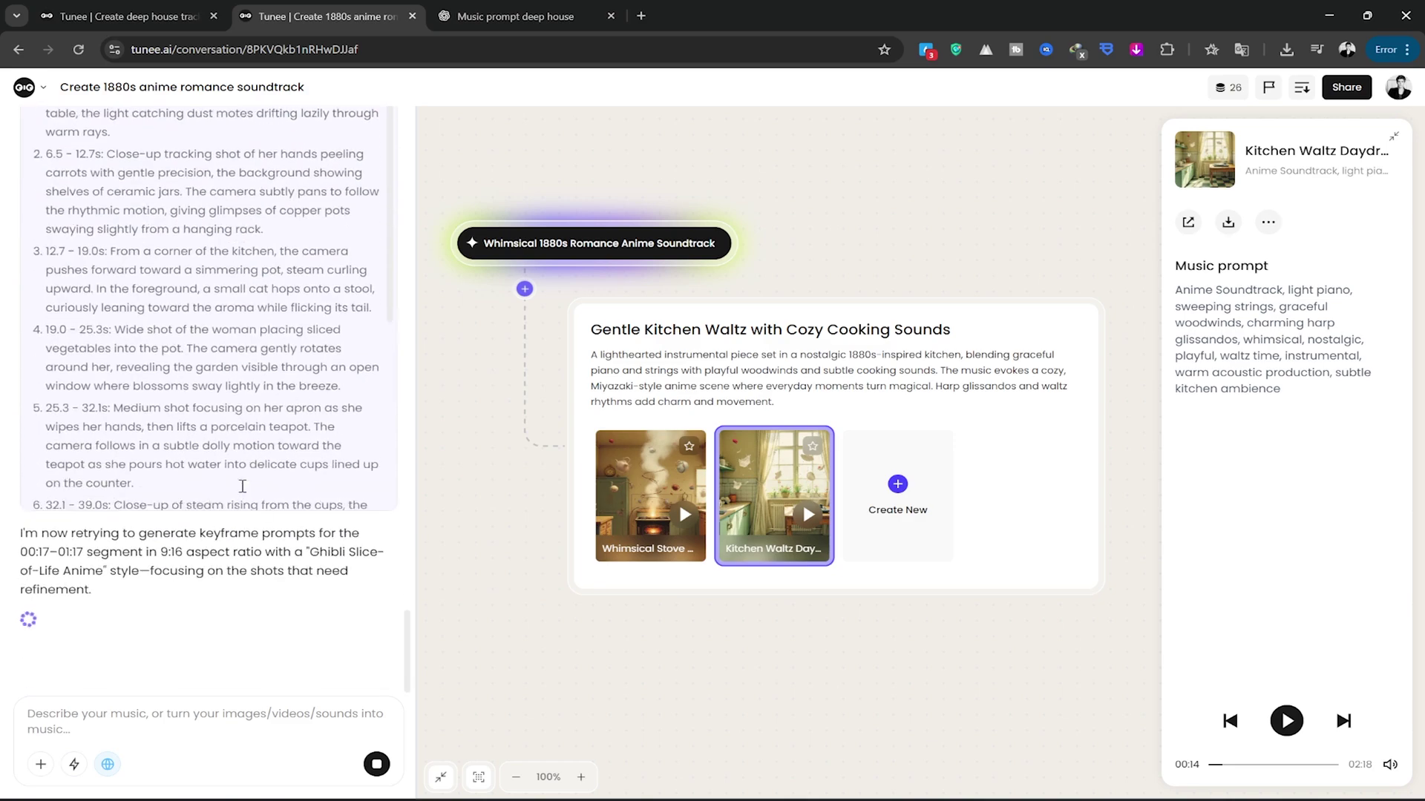
Wait for the nine Ghibli-style kitchen keyframes to finish generating.
scroll(243, 581, up, 5)
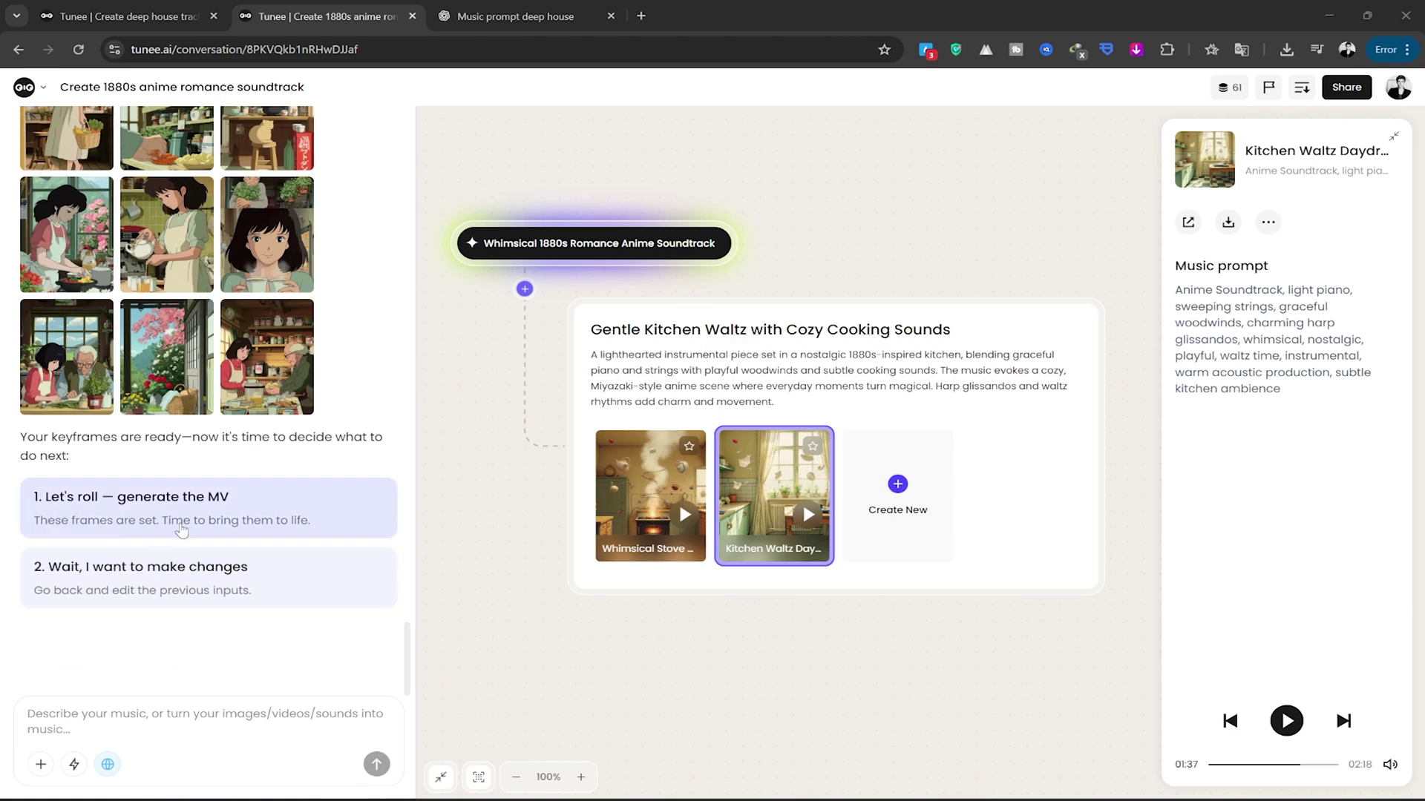
Choose "Let's roll — generate the MV" to approve the keyframes.
click(263, 512)
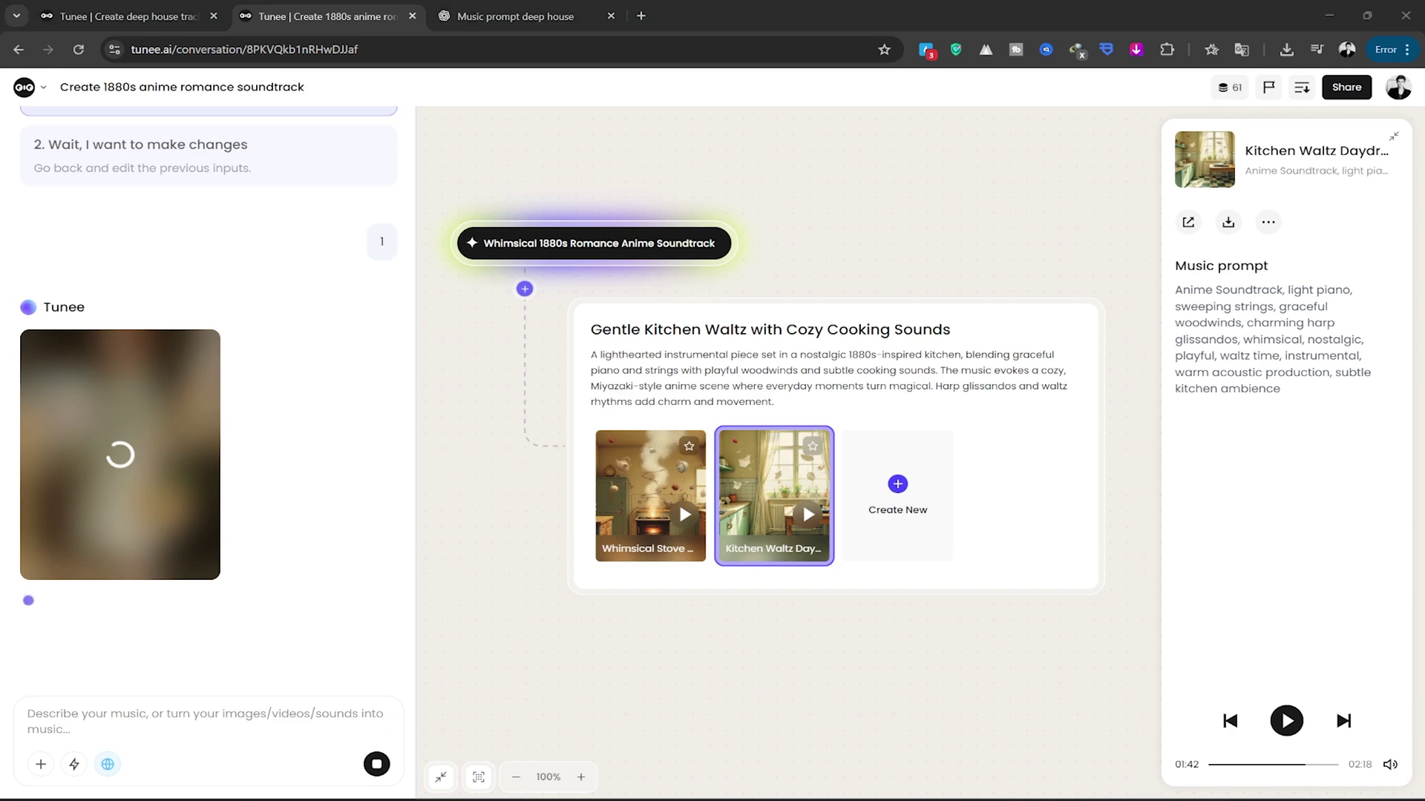
Preview the vertical Ghibli-style Kitchen Waltz Daydream video full-size, then close it.
click(124, 478)
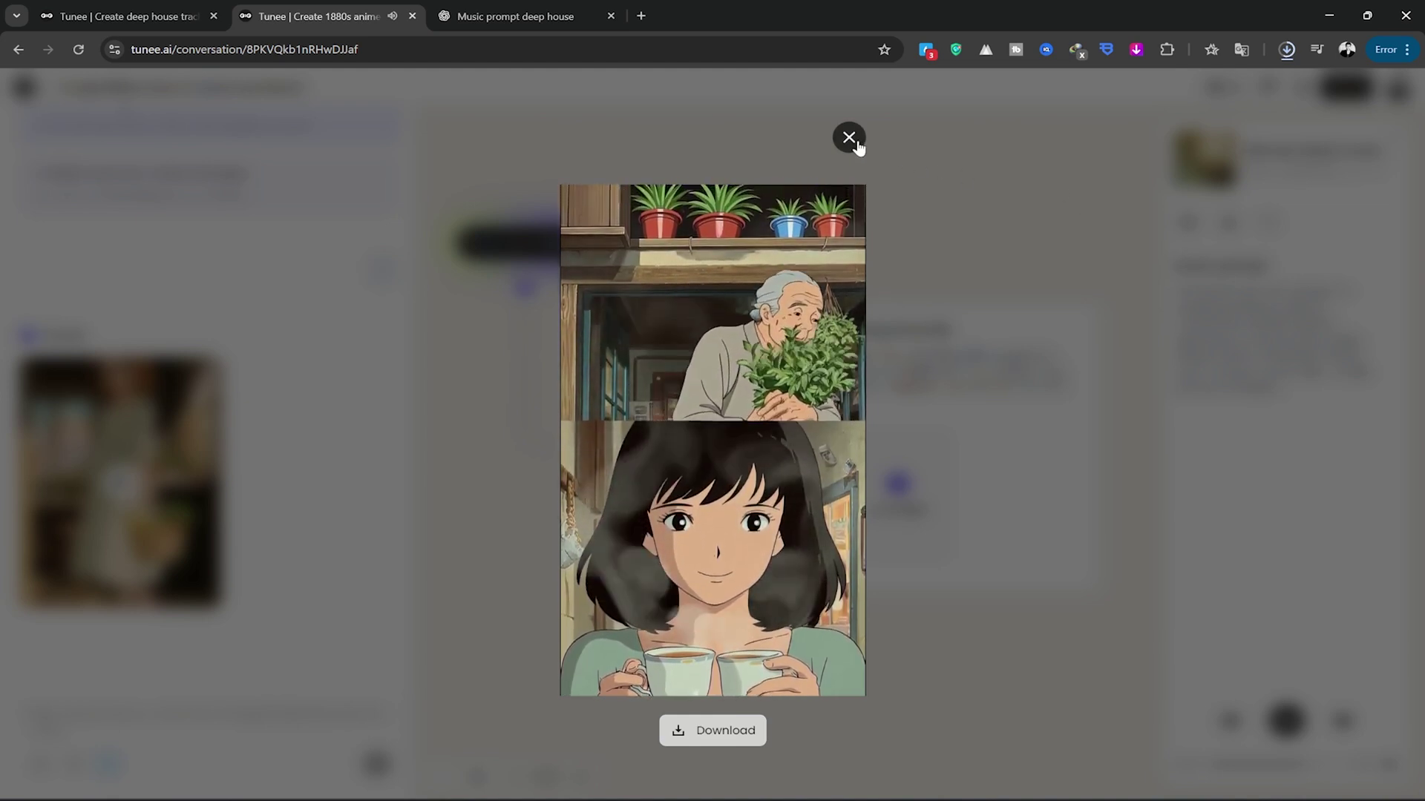
click(851, 140)
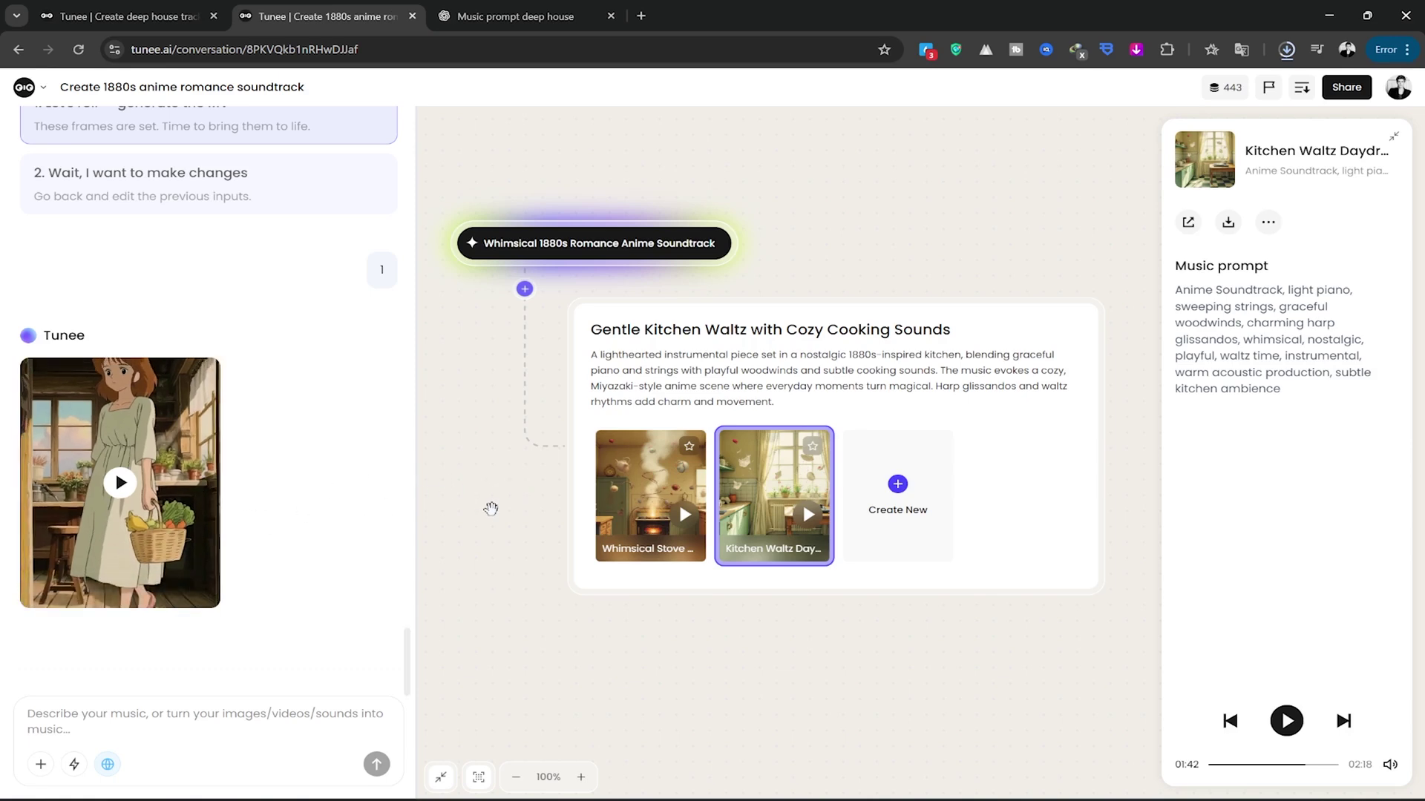
scroll(490, 508, up, 1)
scroll(490, 508, down, 1)
click(217, 719)
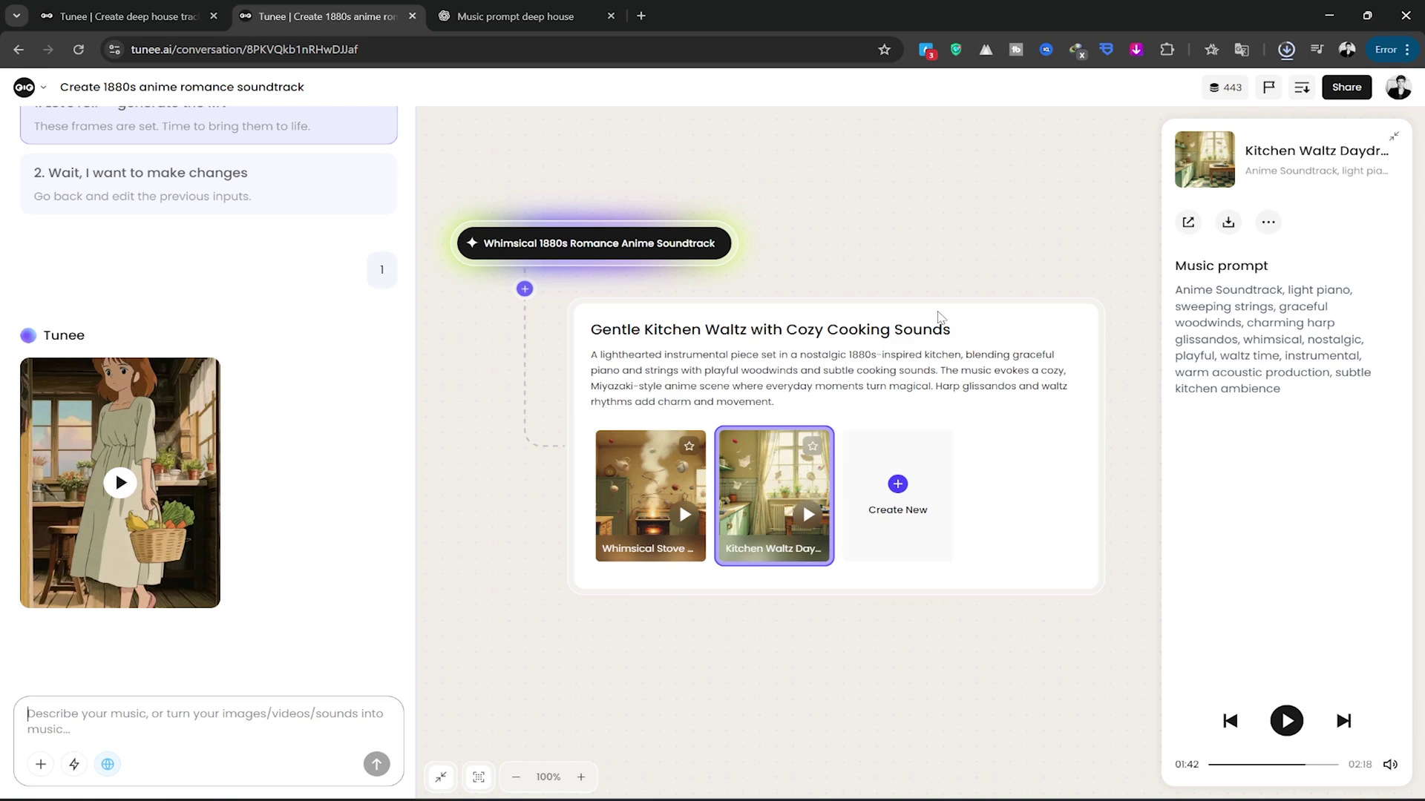
click(184, 8)
click(268, 15)
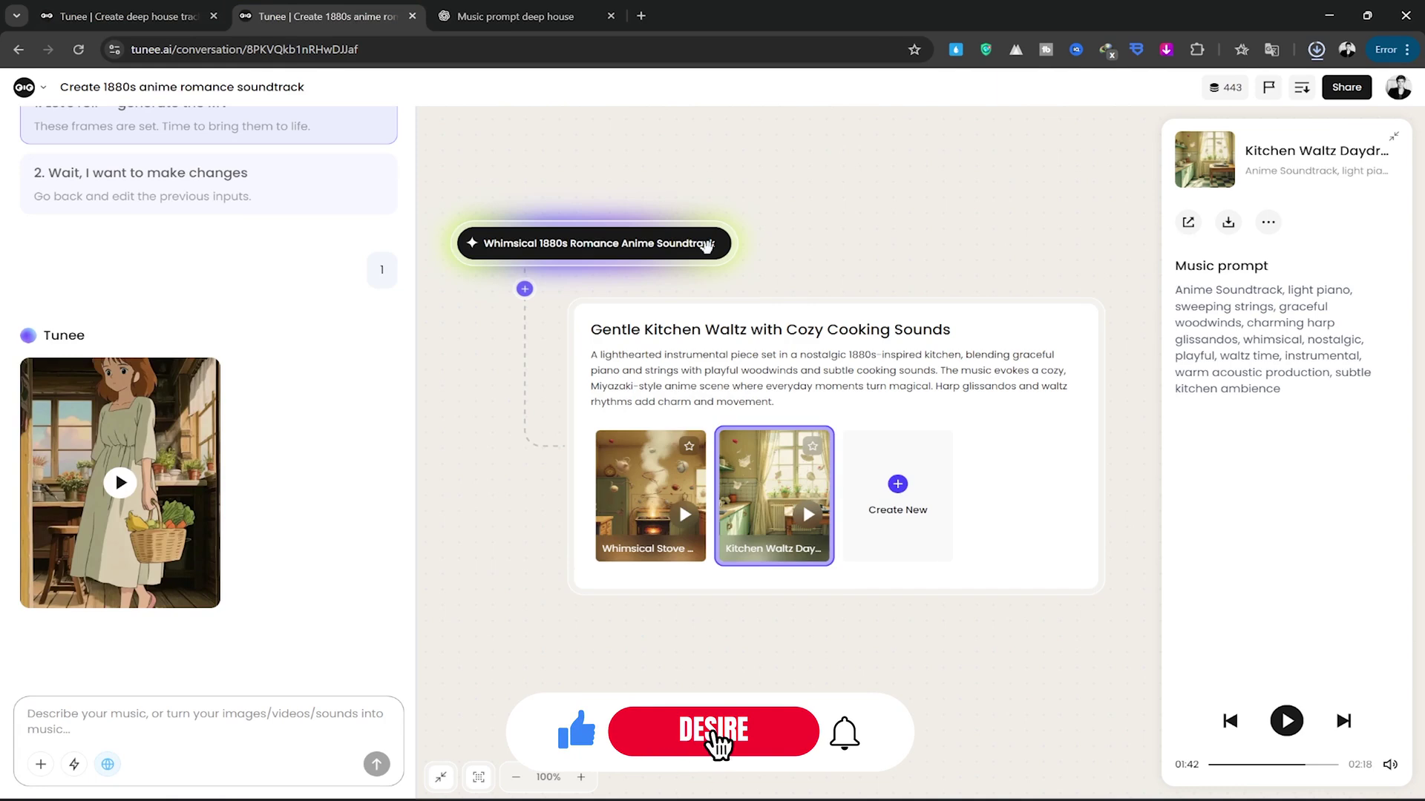
click(1029, 656)
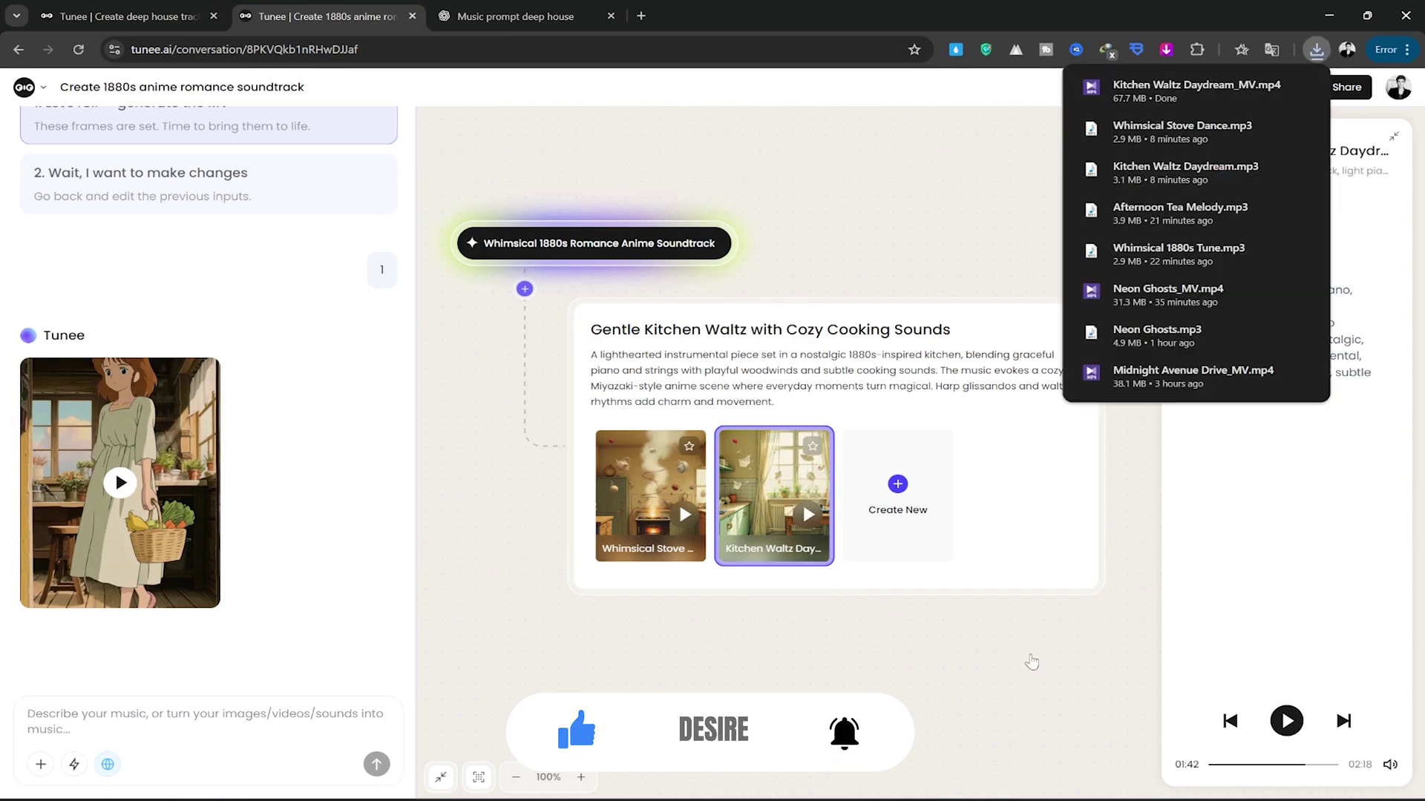
click(1078, 652)
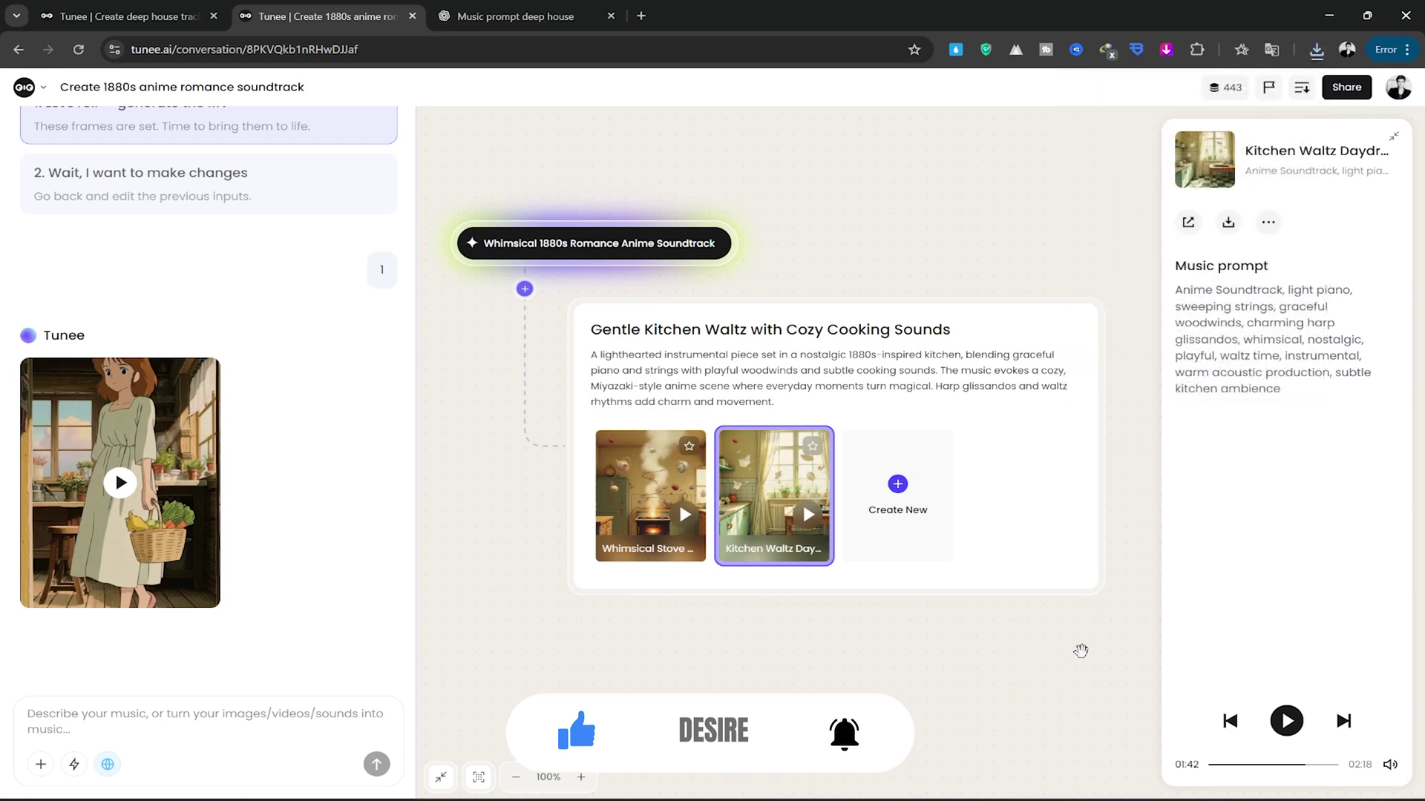